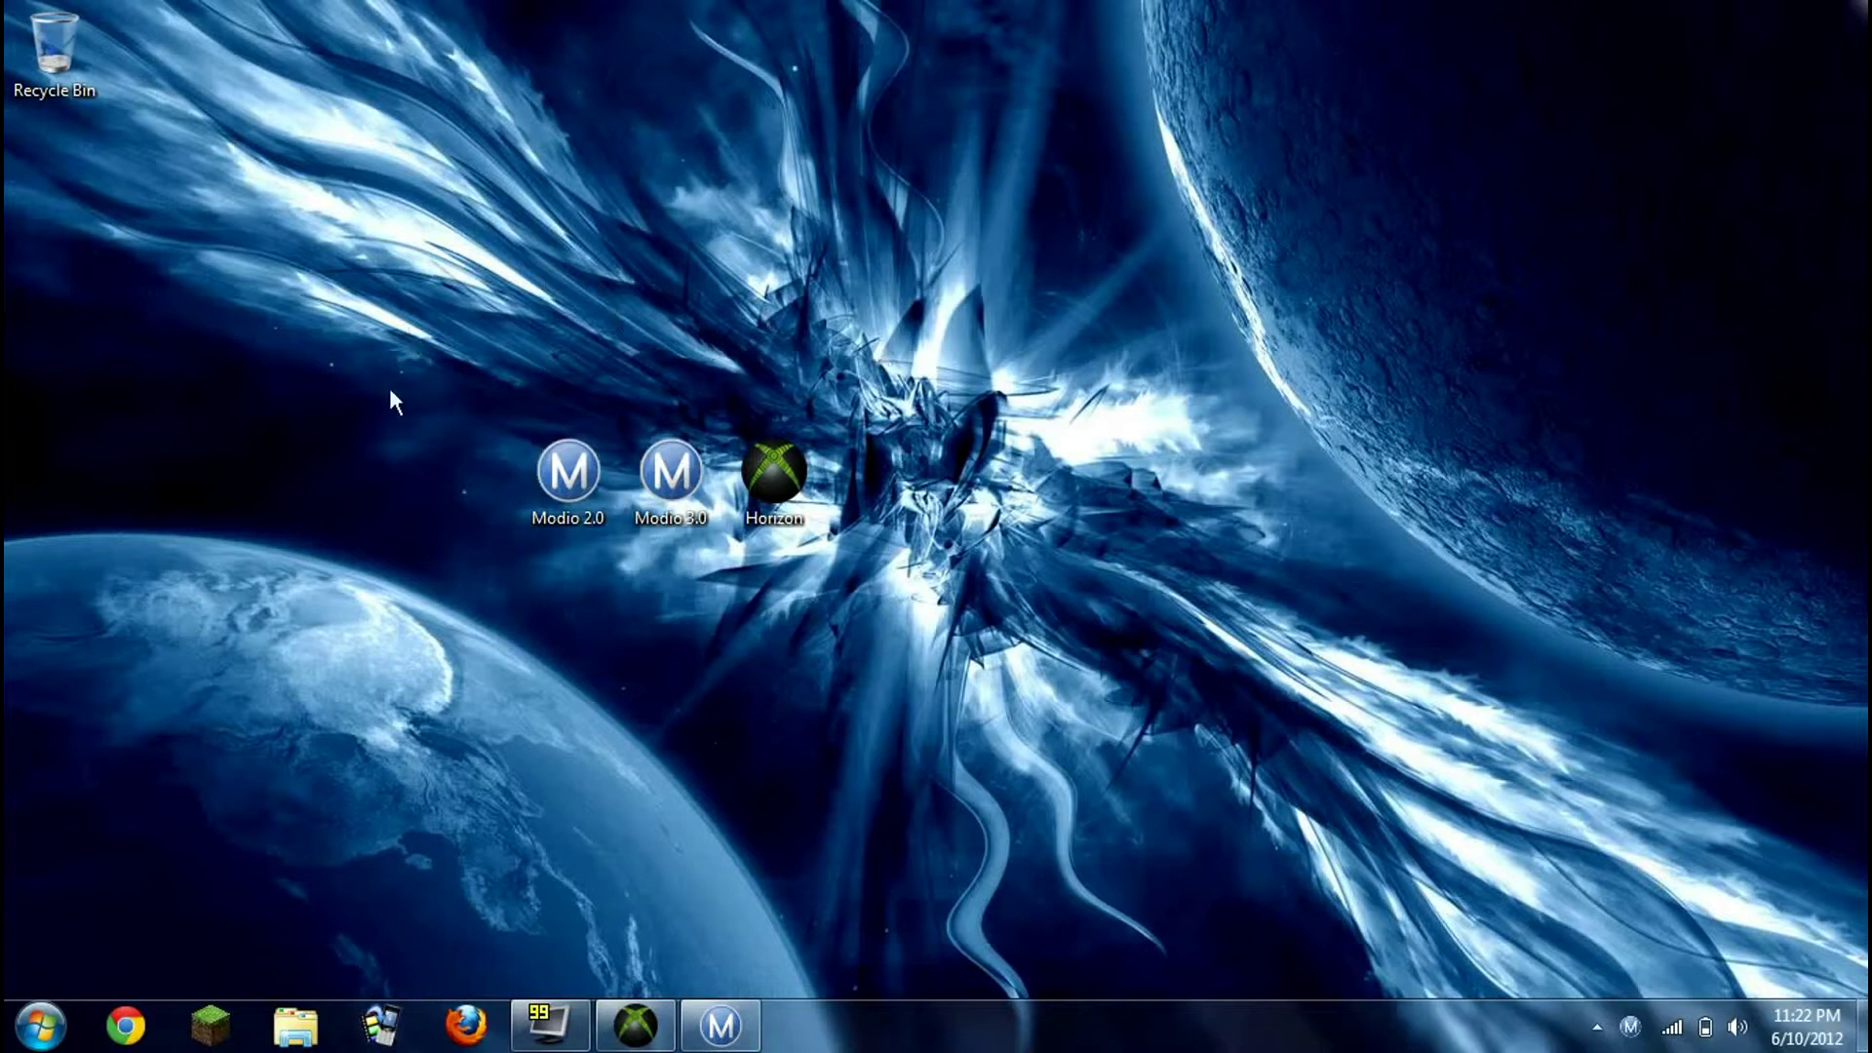
# Box-select the three program icons on the desktop, then deselect them
pyautogui.moveTo(913, 497); pyautogui.dragTo(384, 382)
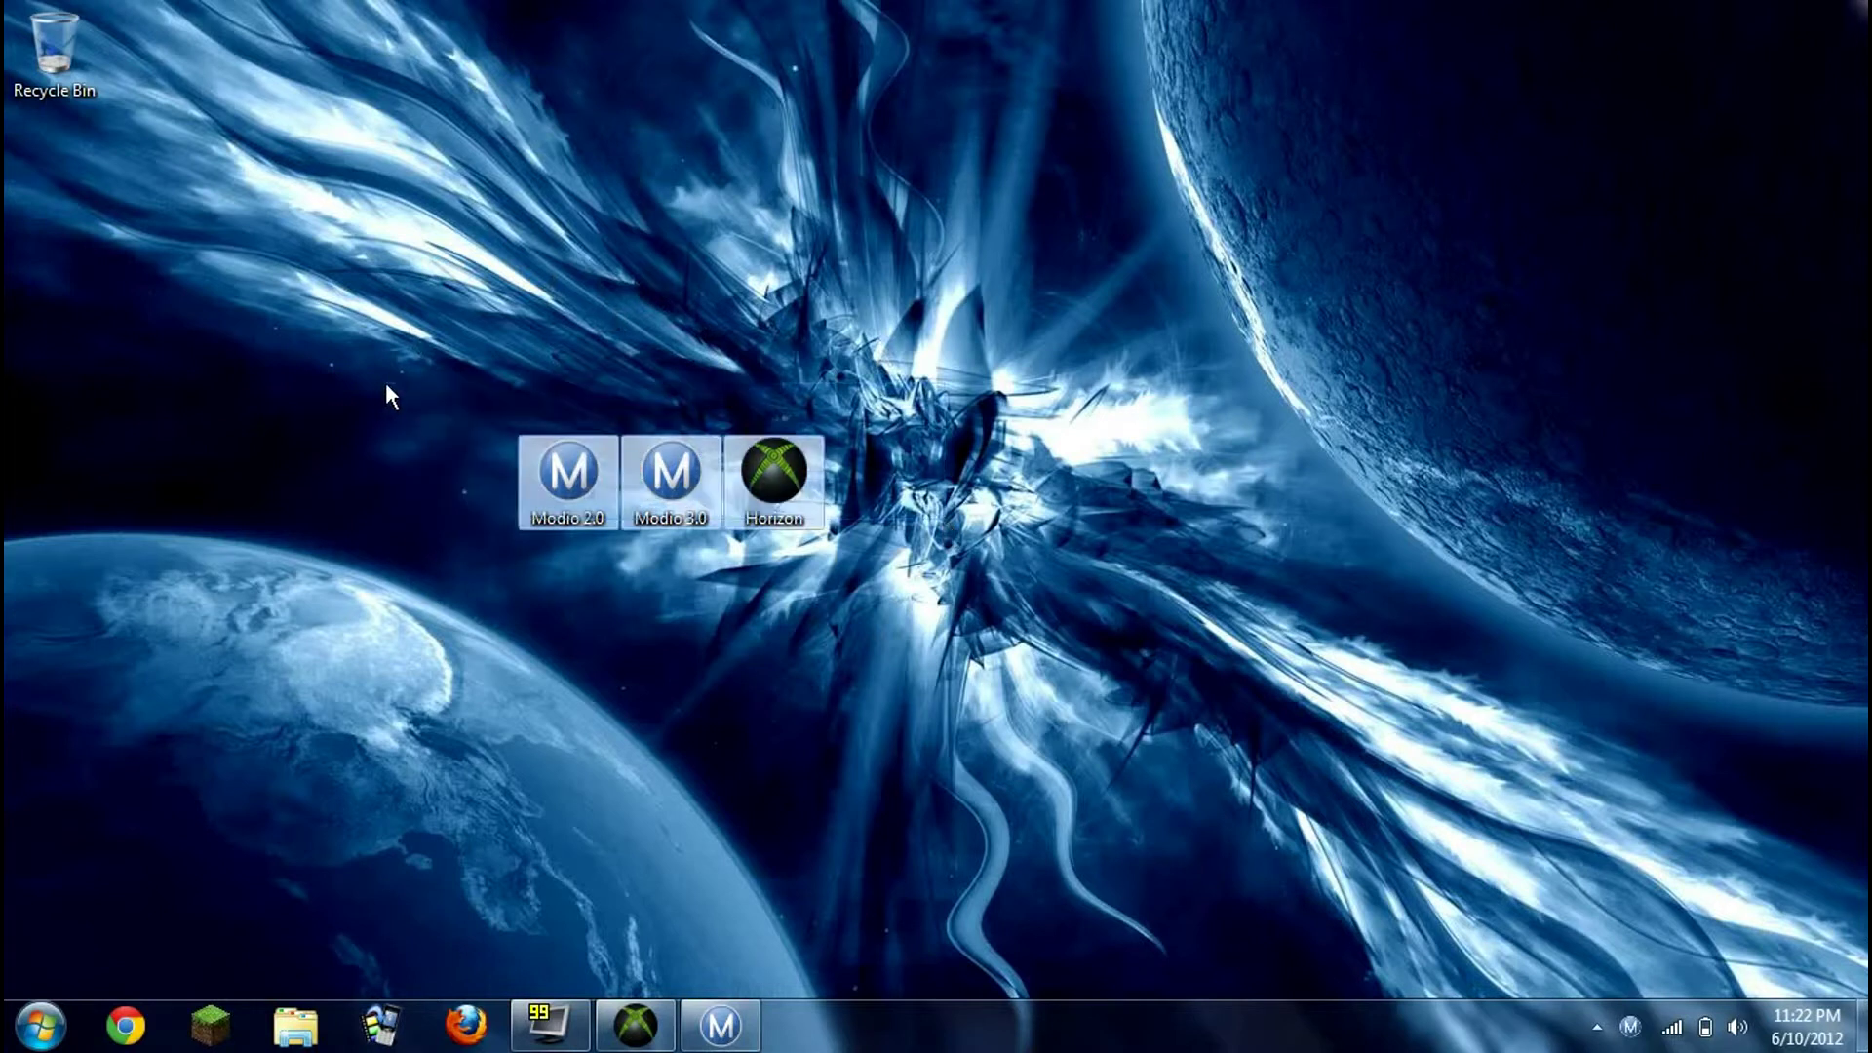
pyautogui.moveTo(849, 571); pyautogui.dragTo(432, 400)
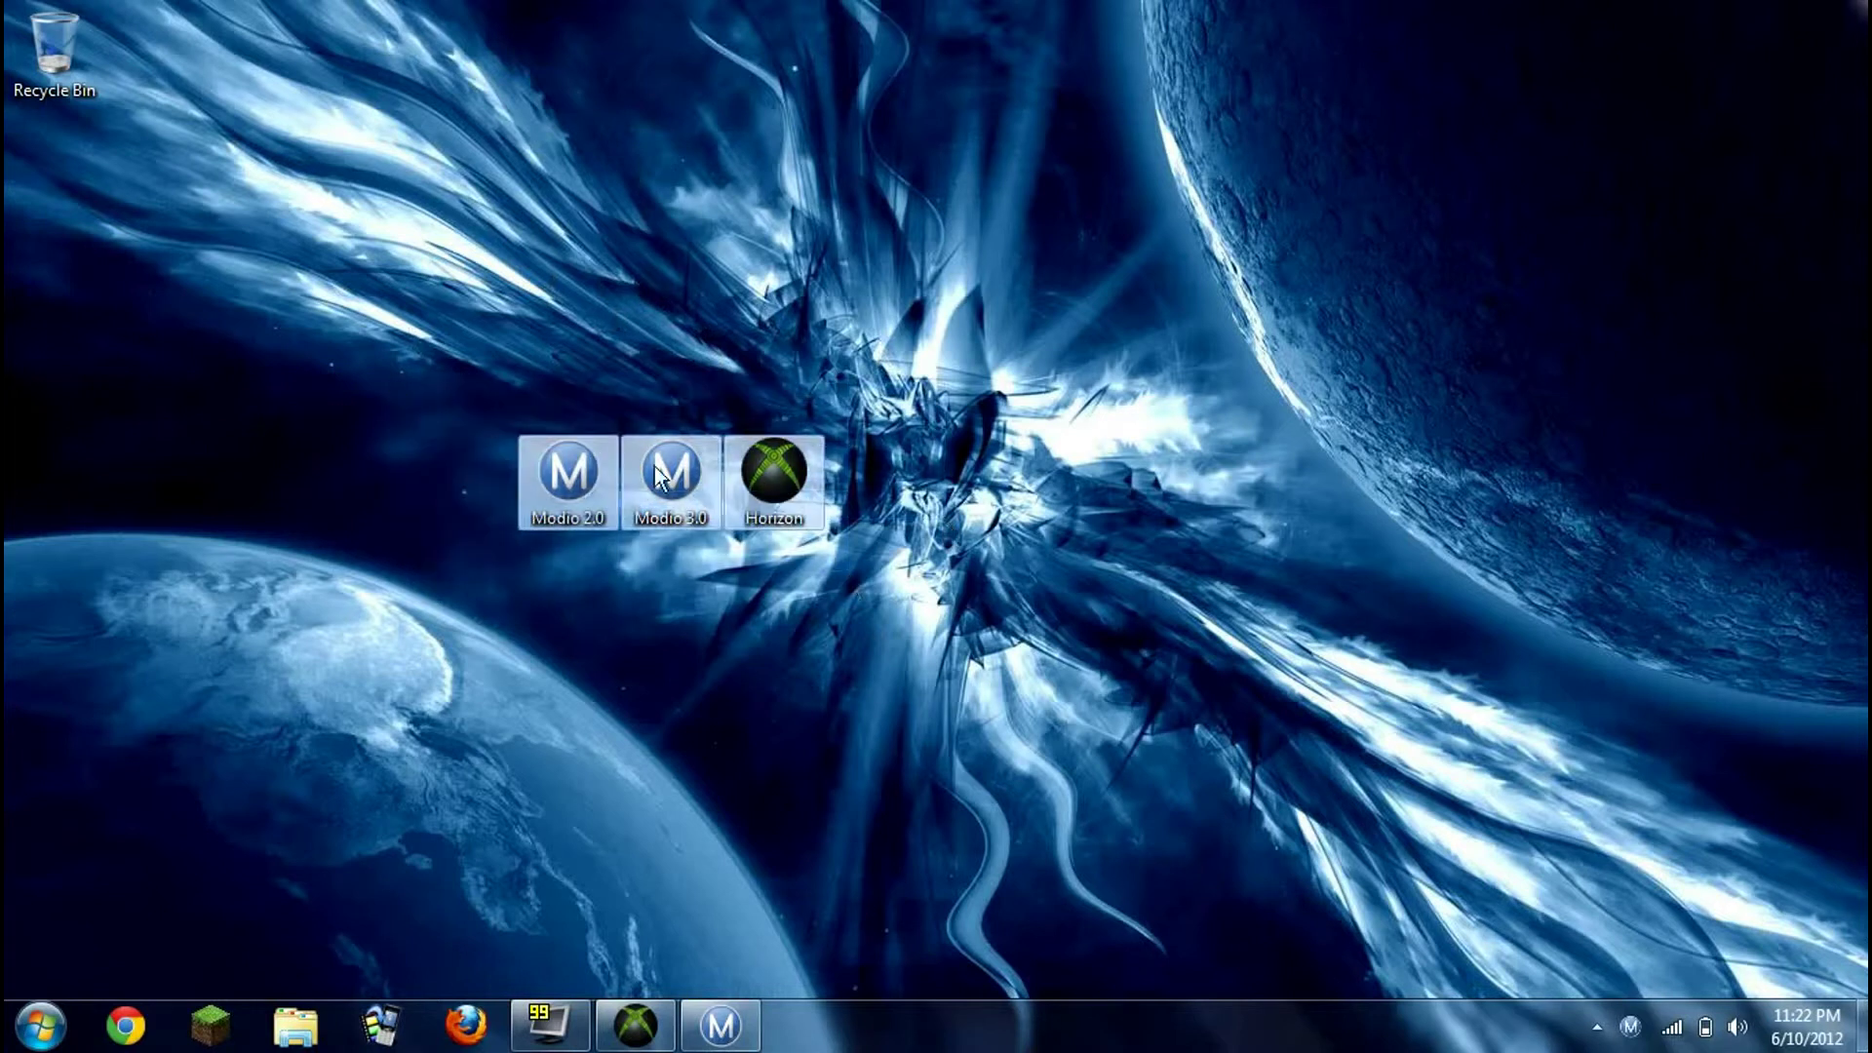
pyautogui.click(928, 588)
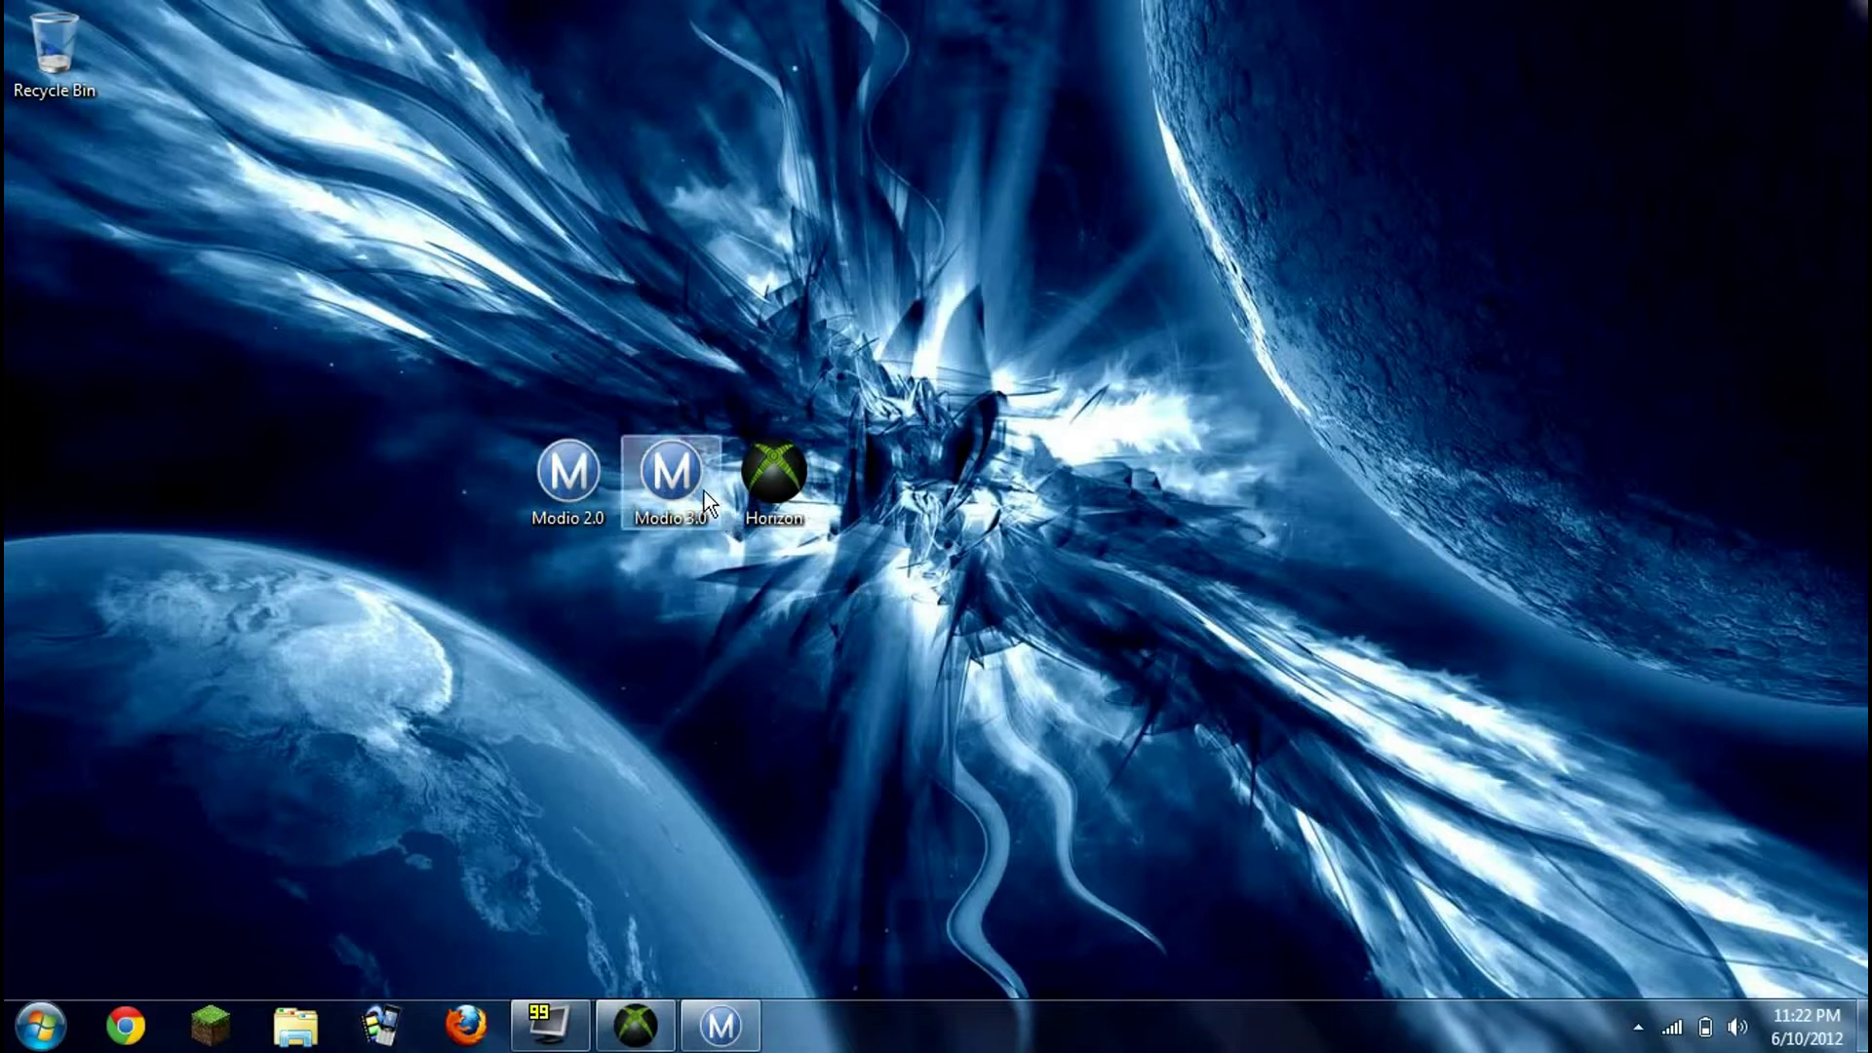
# Shift Modio 2.0 and Modio 3.0 one slot left, leaving a gap before Horizon
pyautogui.moveTo(577, 486); pyautogui.dragTo(507, 484)
pyautogui.moveTo(634, 482); pyautogui.dragTo(575, 483)
pyautogui.click(680, 455)
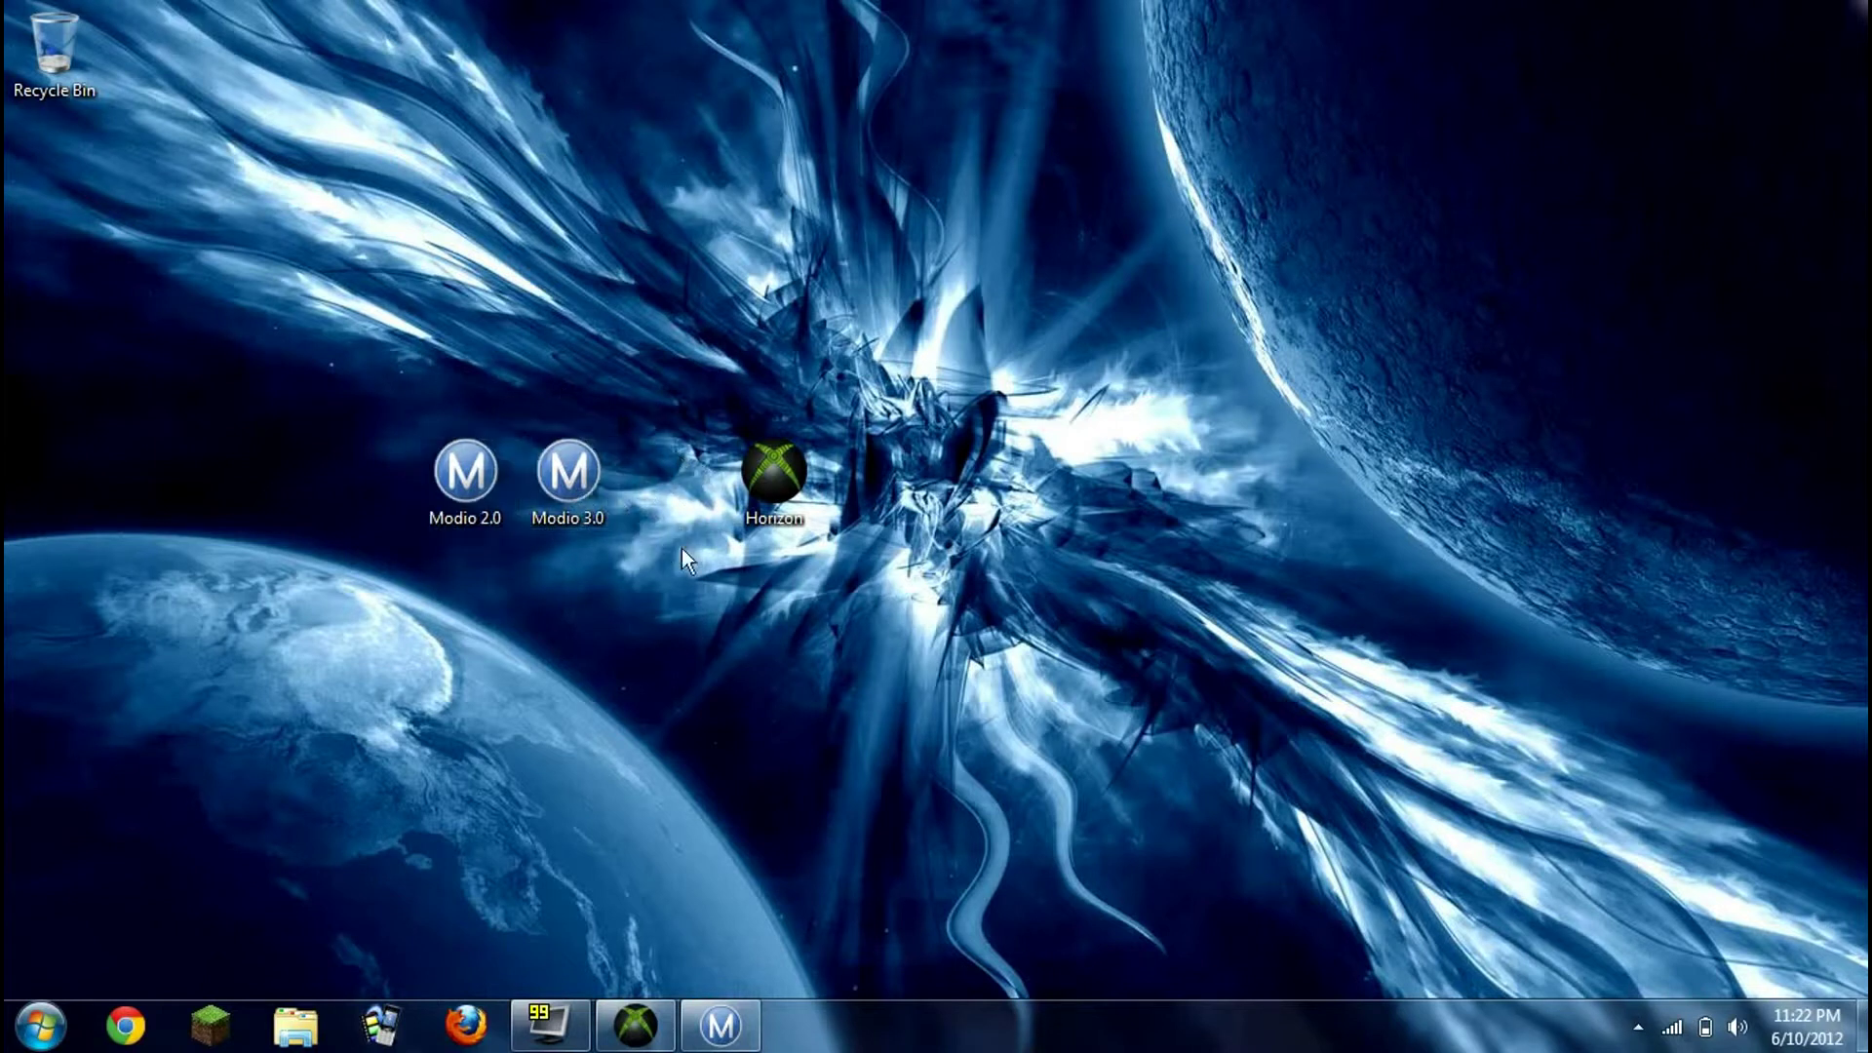
pyautogui.moveTo(892, 585); pyautogui.dragTo(476, 355)
pyautogui.click(639, 400)
# Restore the Modio window from the taskbar, minimize it, and restore it again
pyautogui.click(721, 1024)
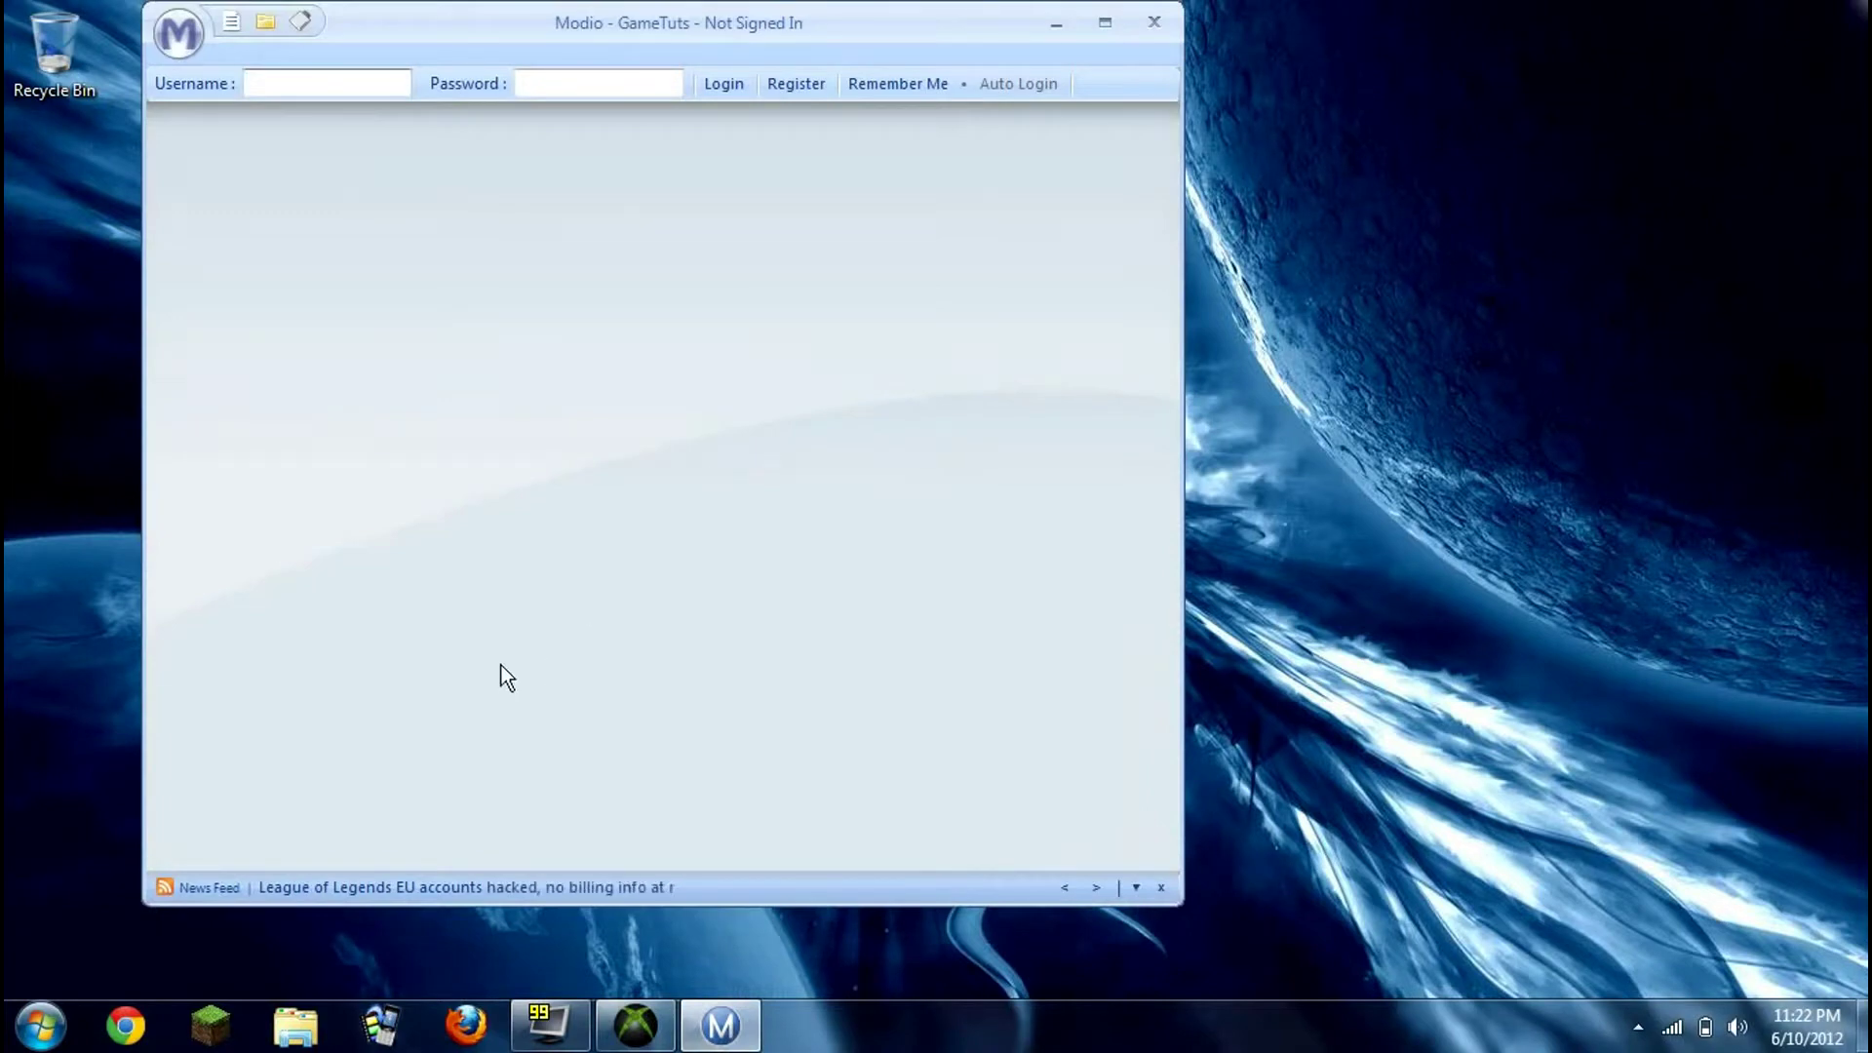
pyautogui.click(1054, 24)
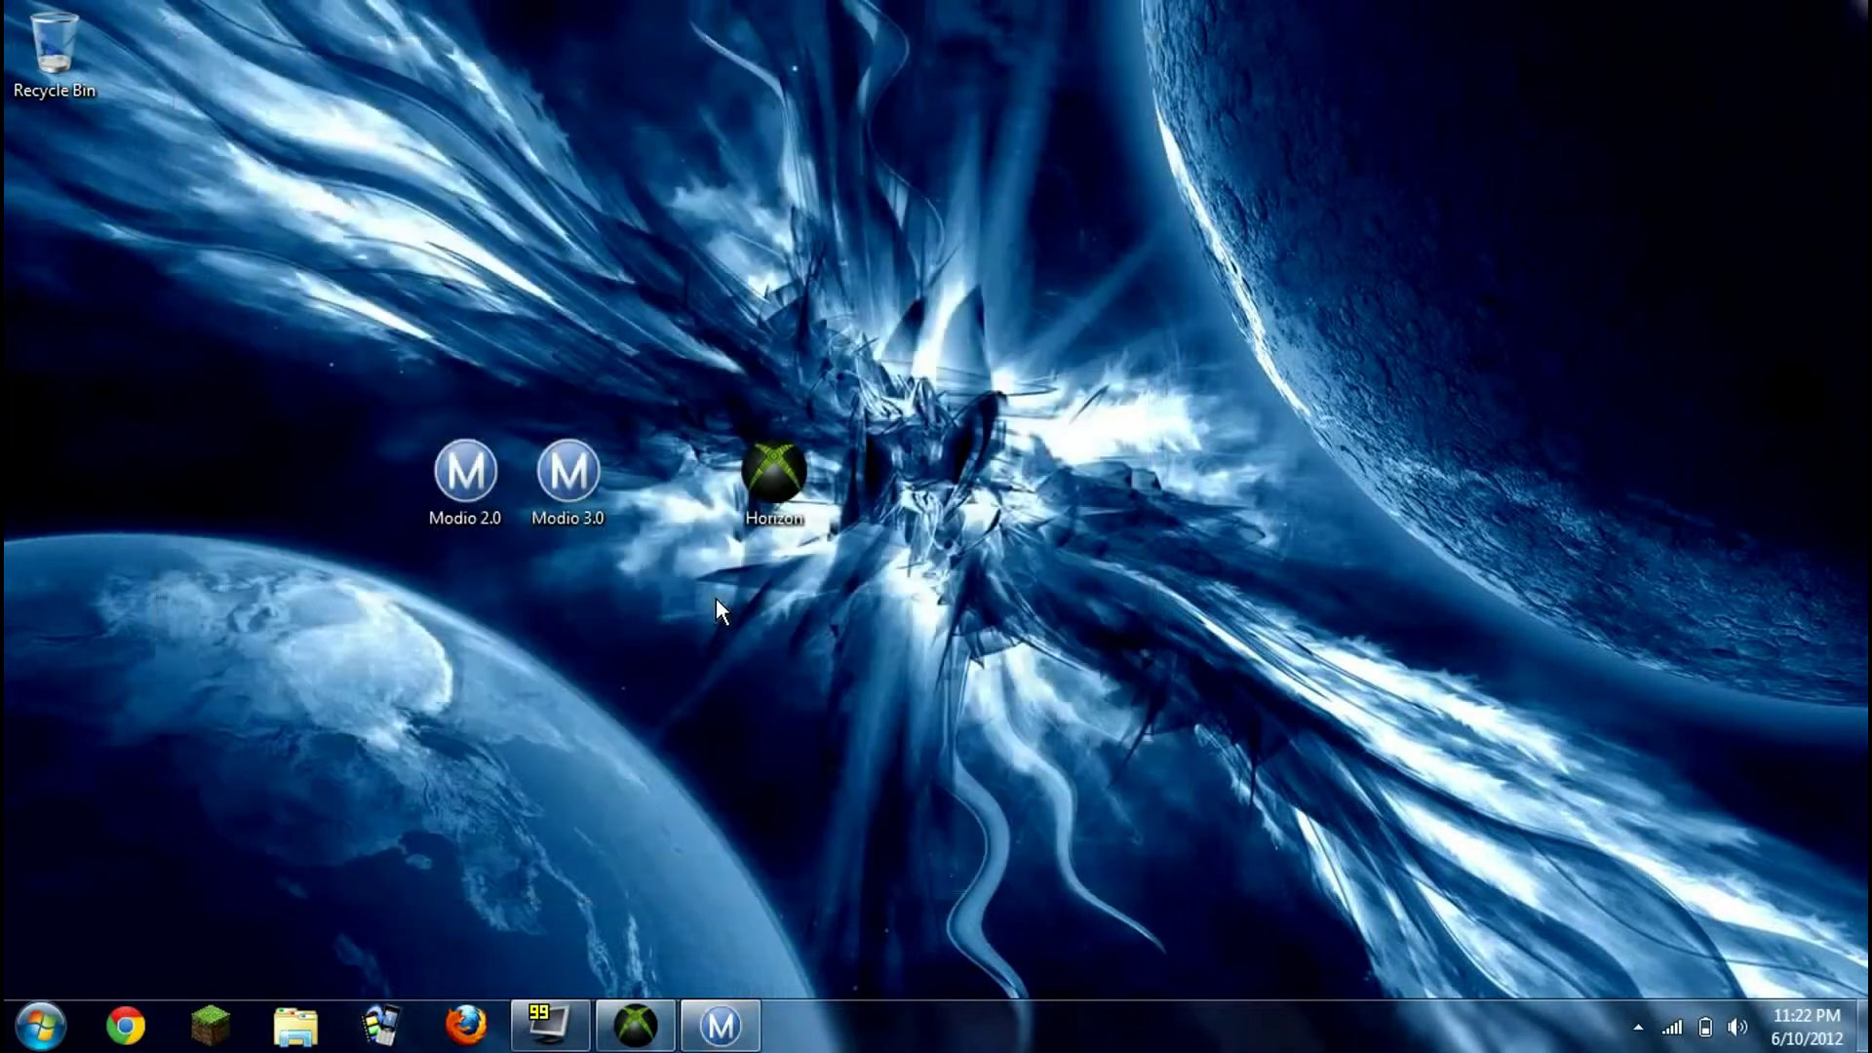
pyautogui.click(721, 1024)
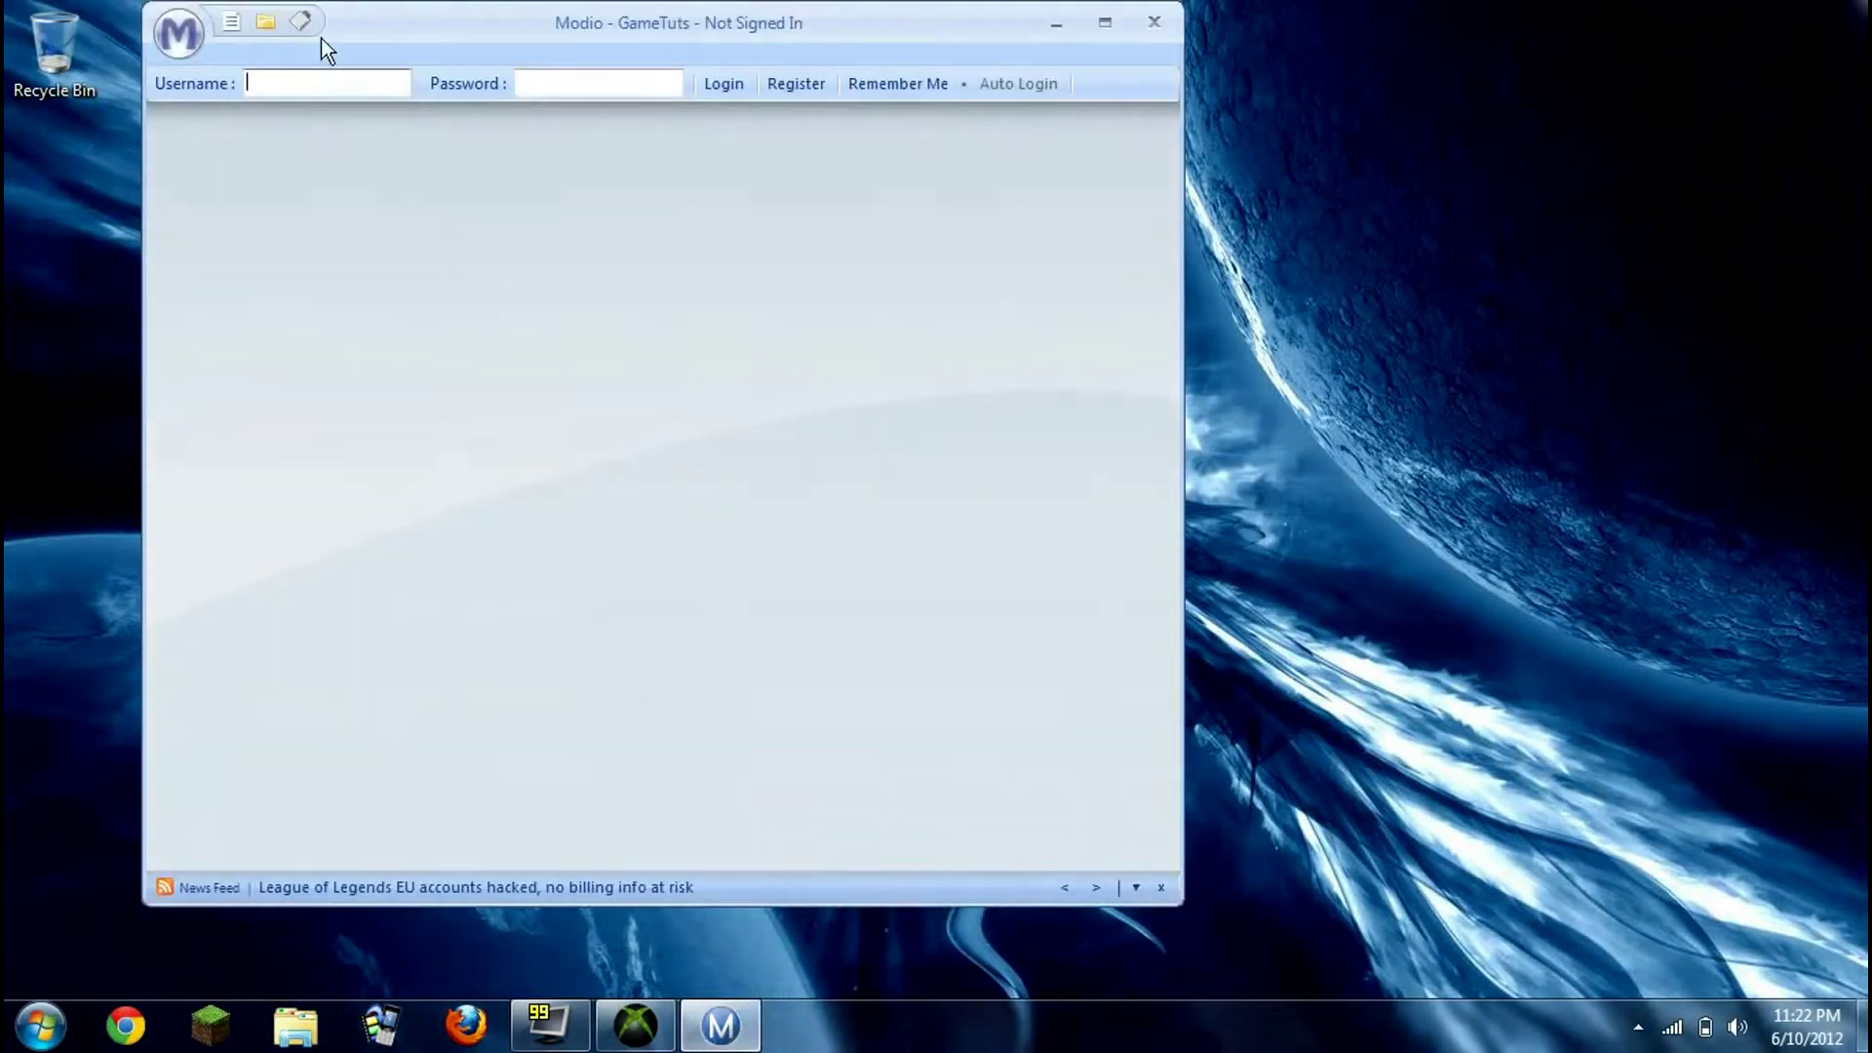
# Open the Oblivion gamesave editor from the main menu's Game Mod Tools
pyautogui.click(181, 37)
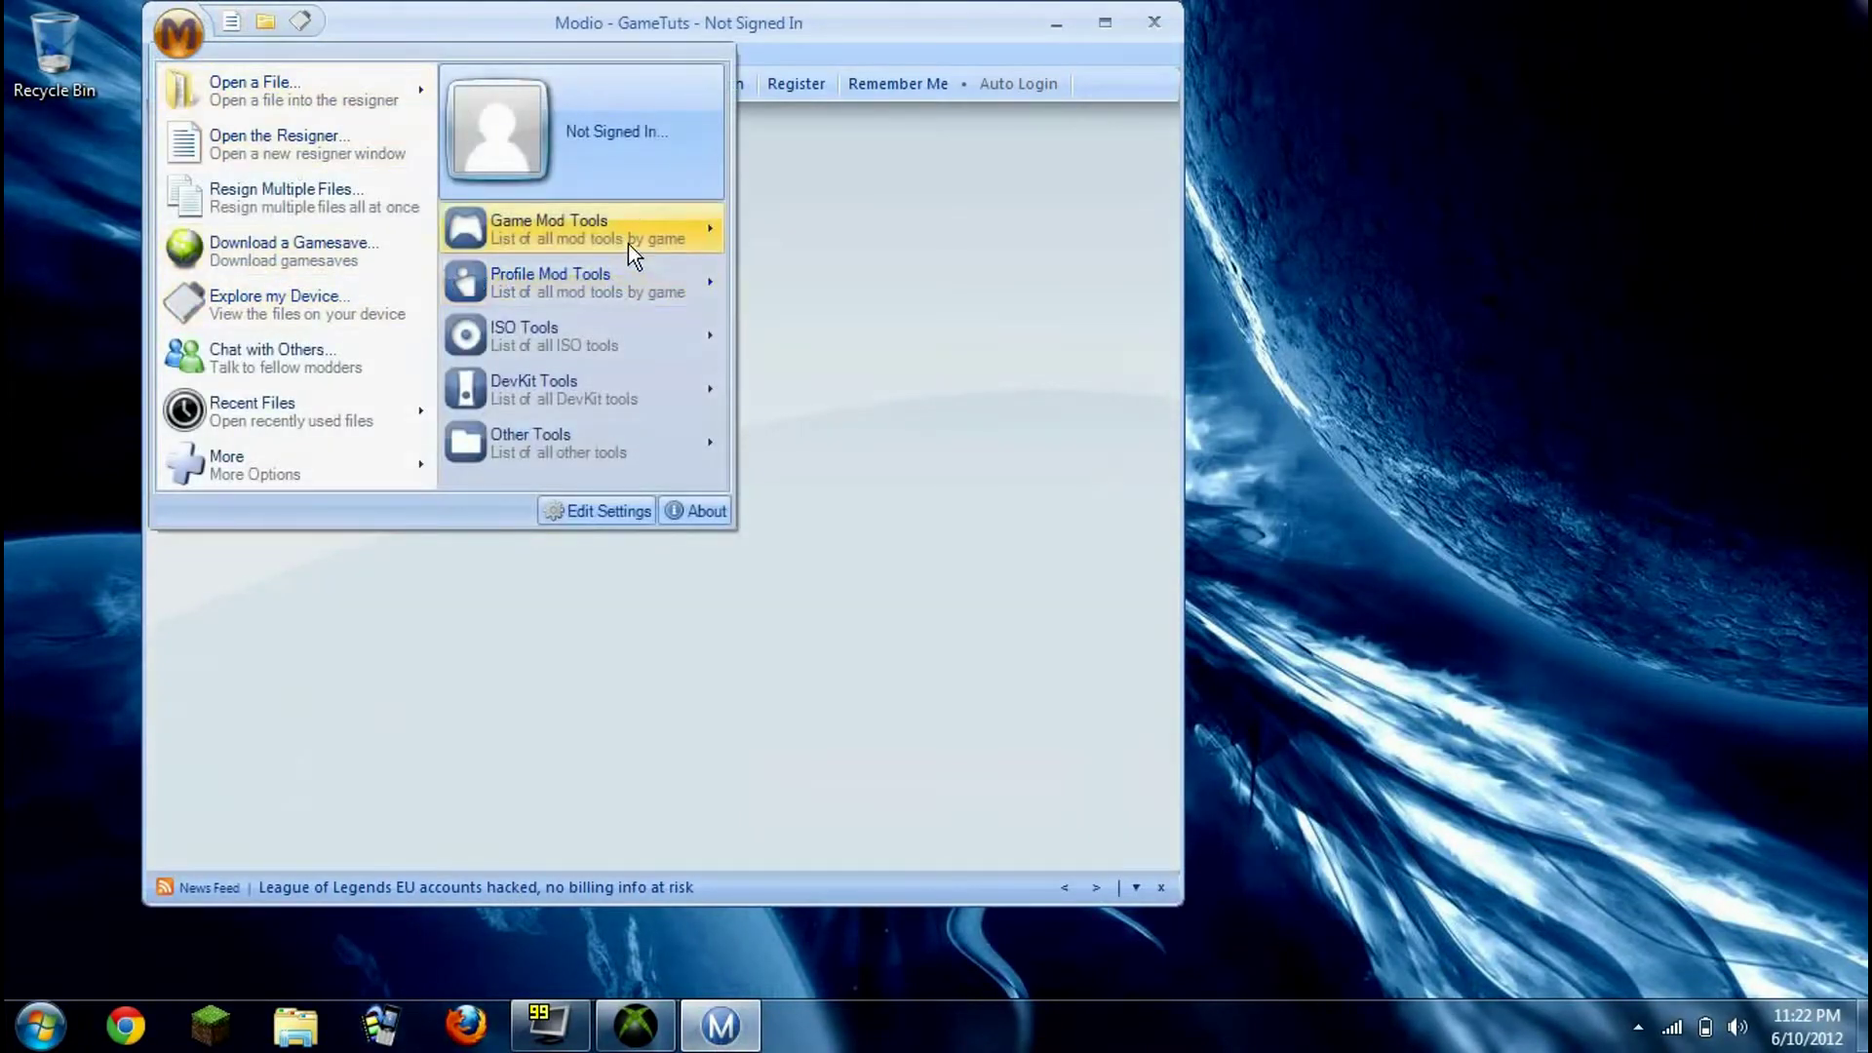
pyautogui.moveTo(628, 244)
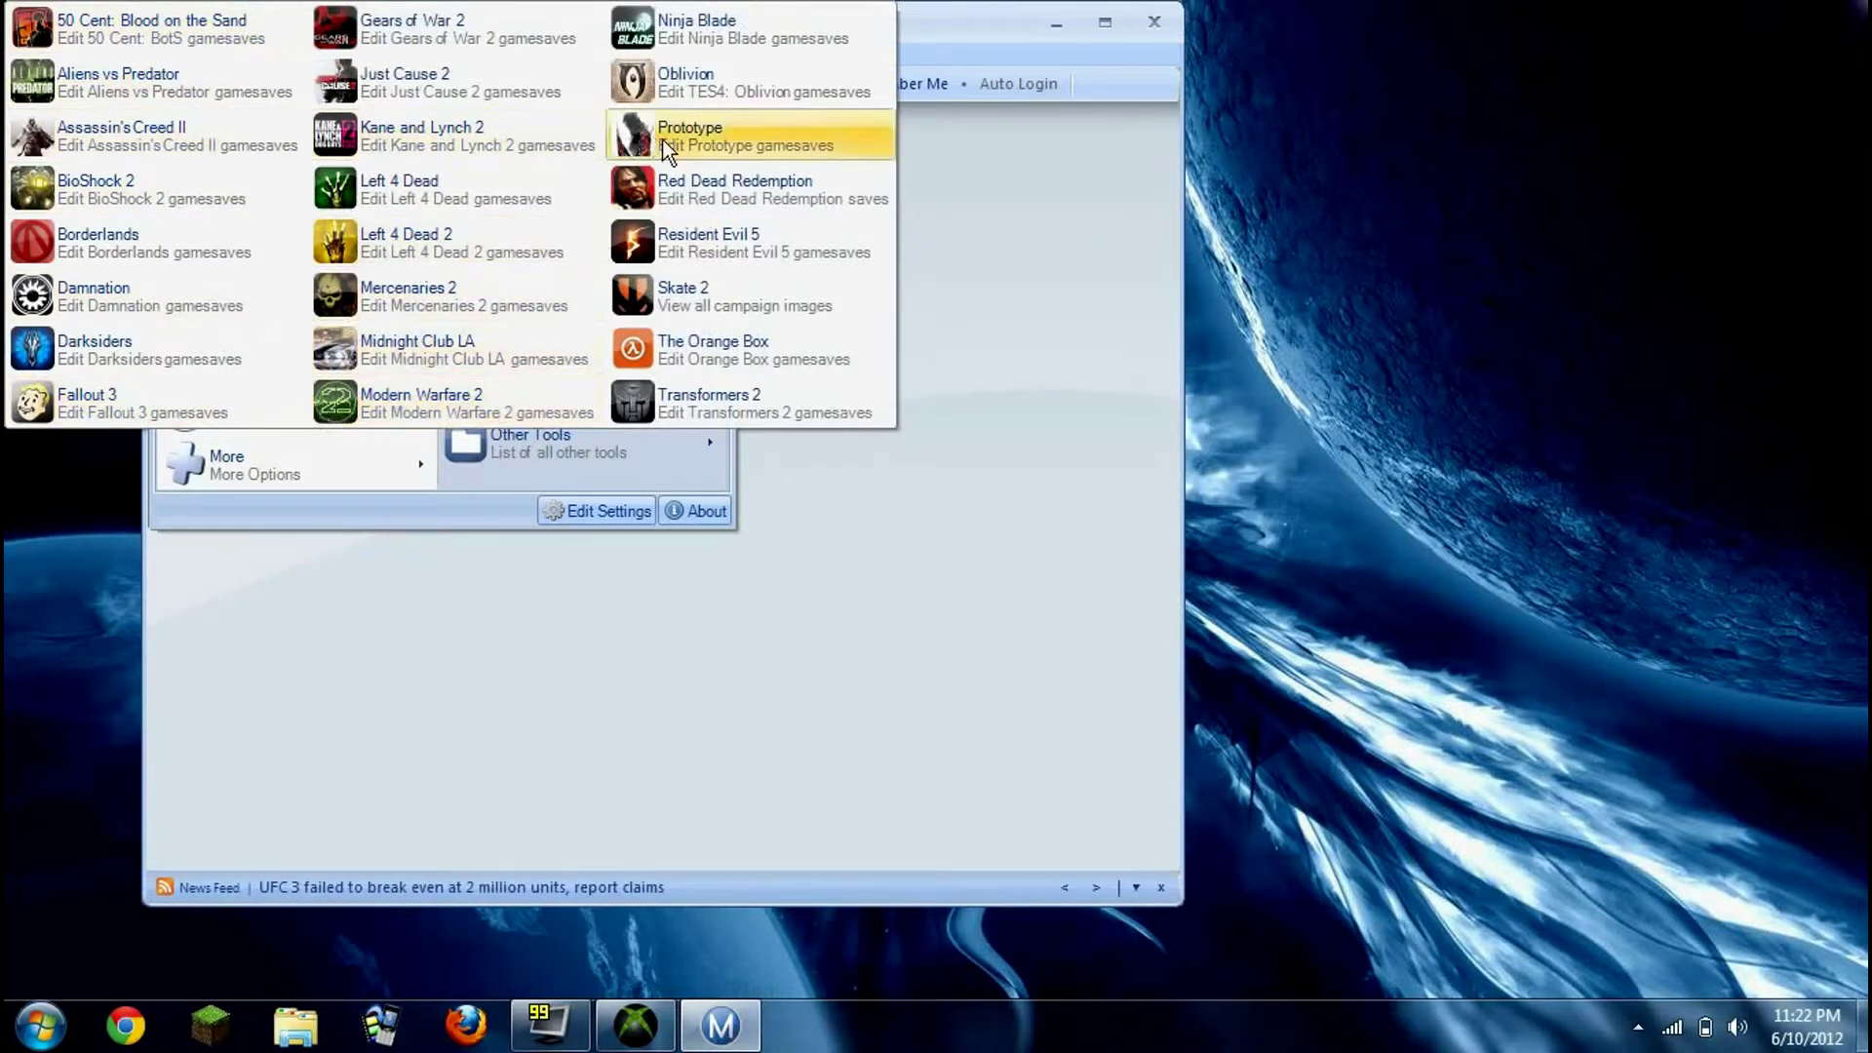
pyautogui.click(676, 90)
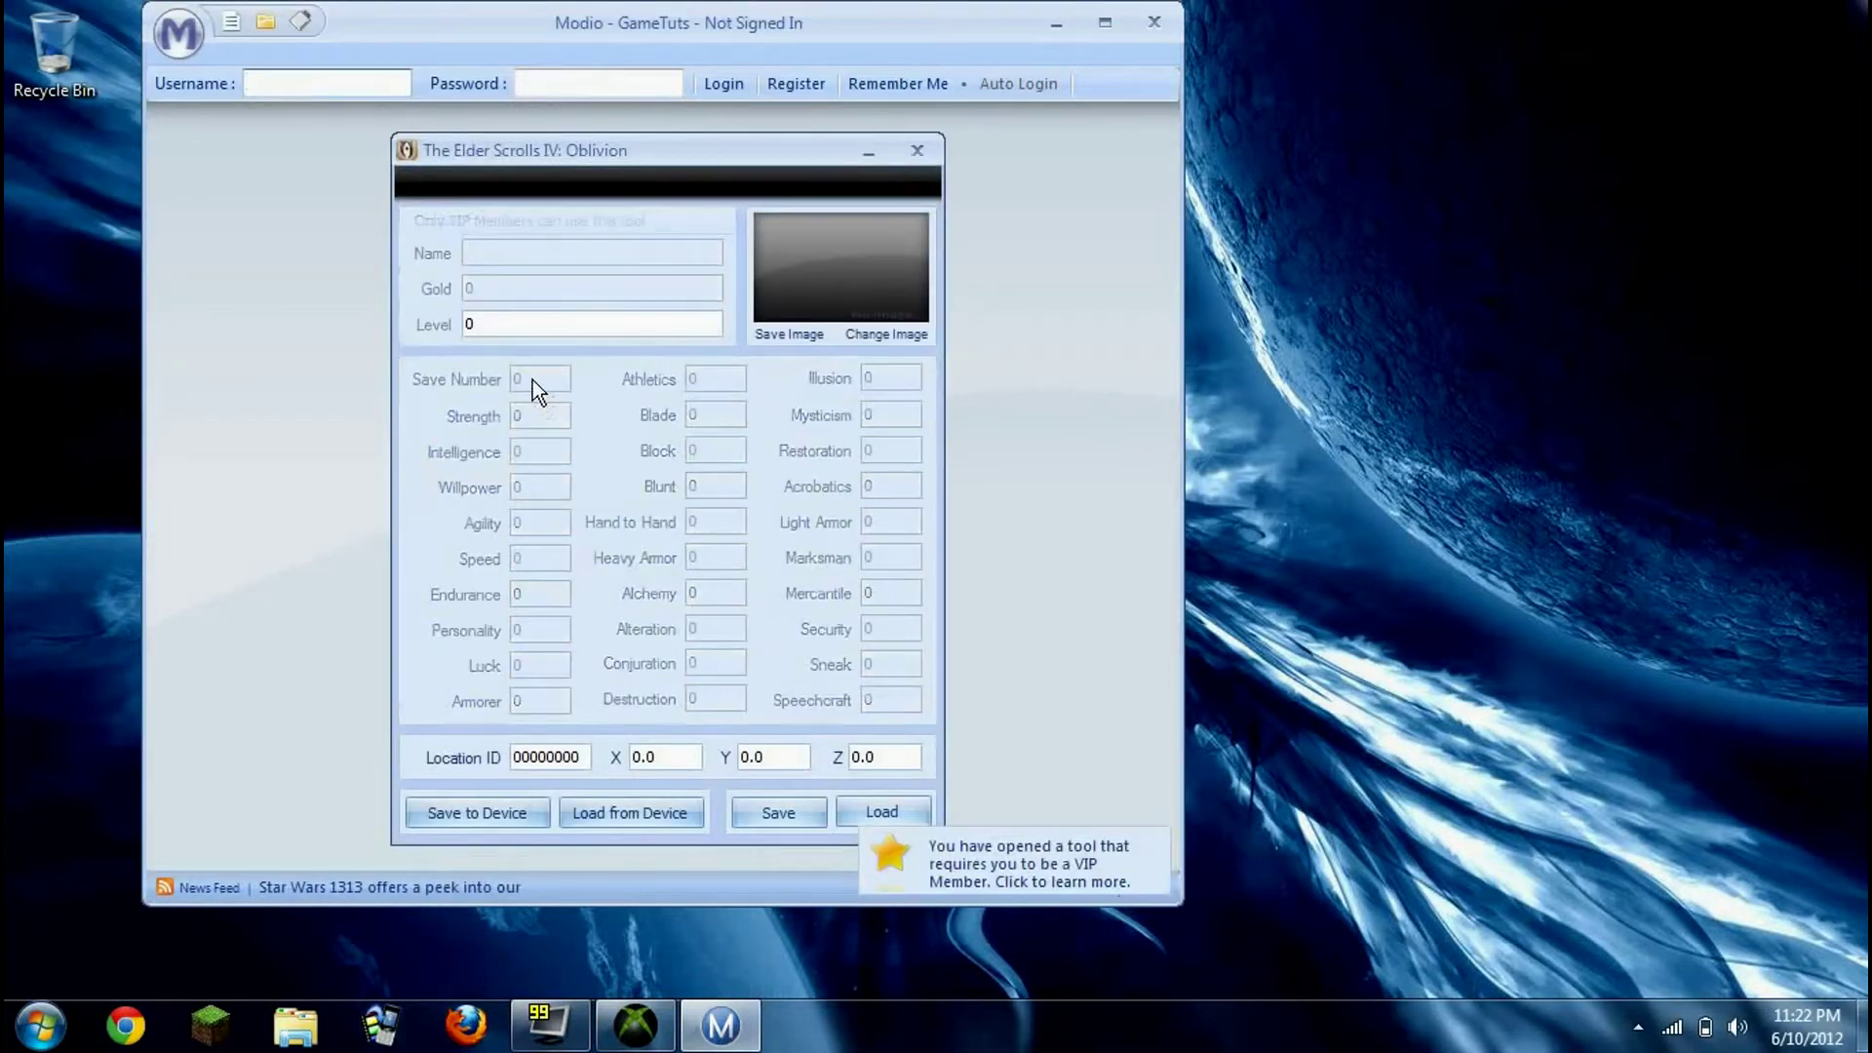
# Close the Oblivion save editor and open the shared gamesave download browser from the main menu
pyautogui.click(913, 160)
pyautogui.click(163, 35)
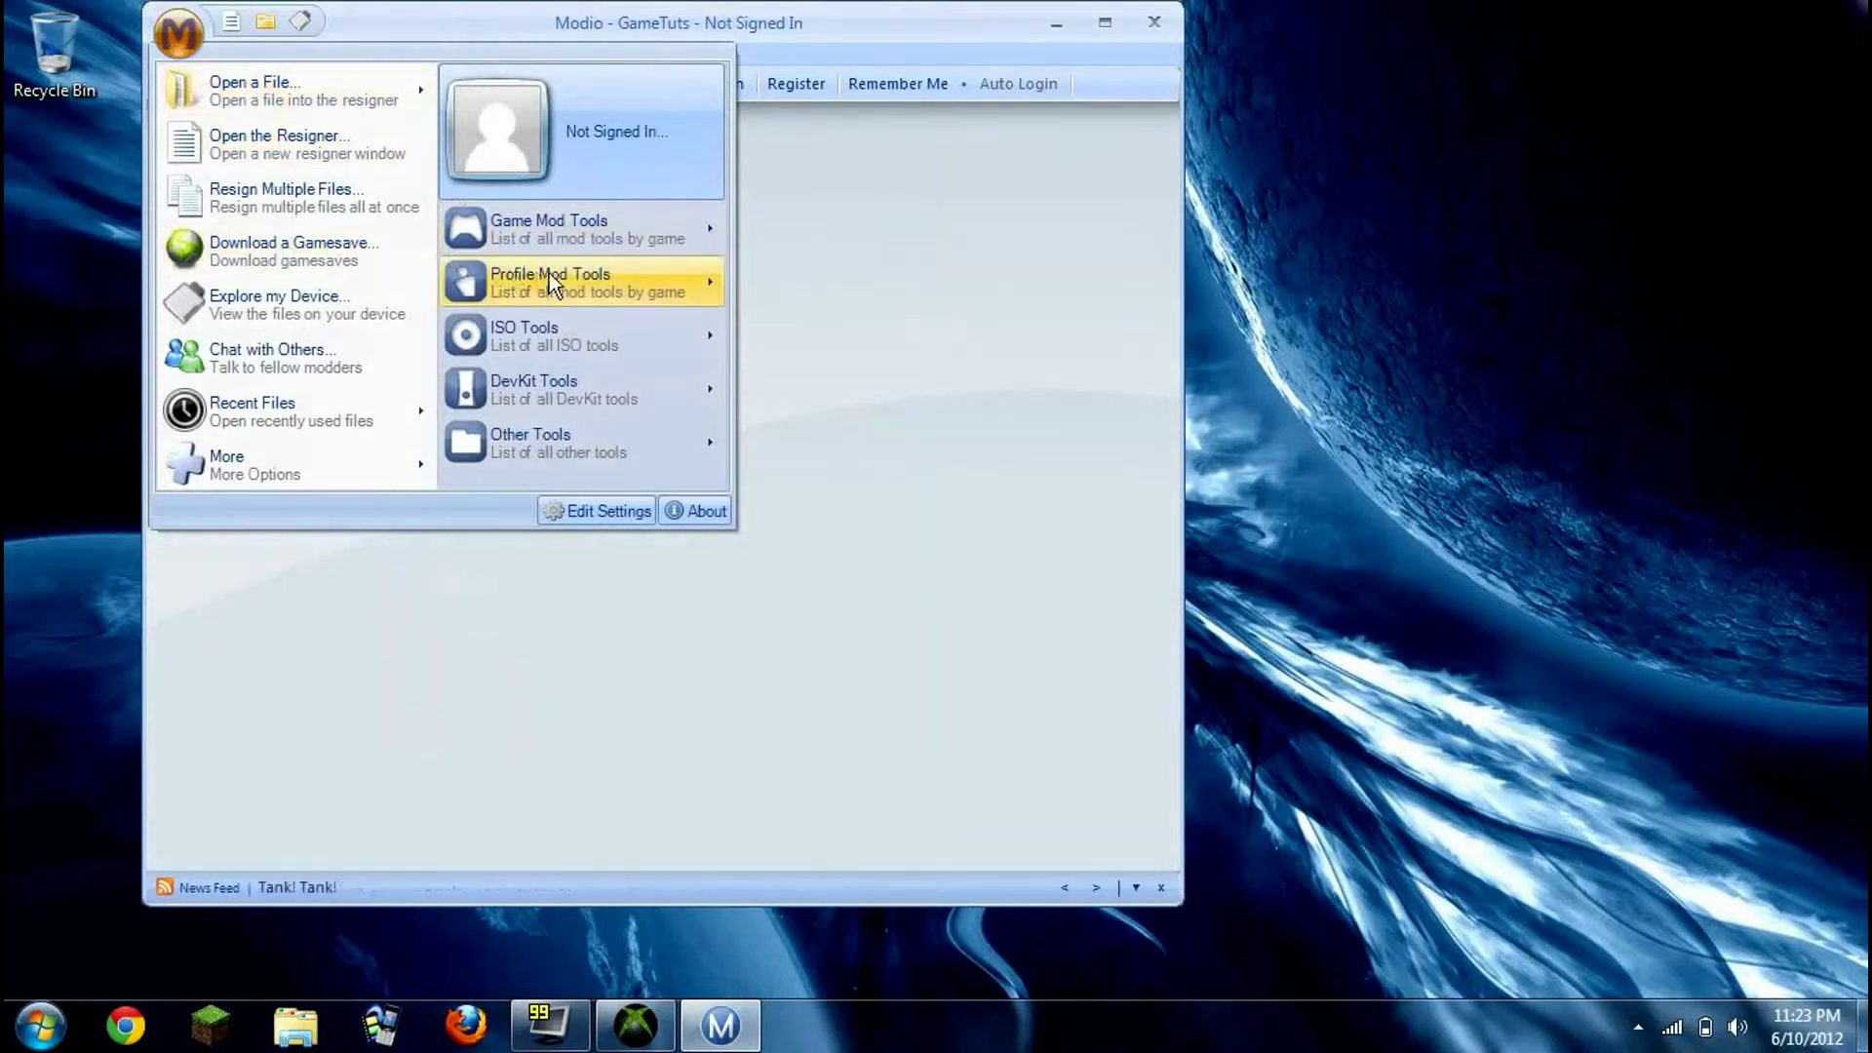
pyautogui.click(297, 270)
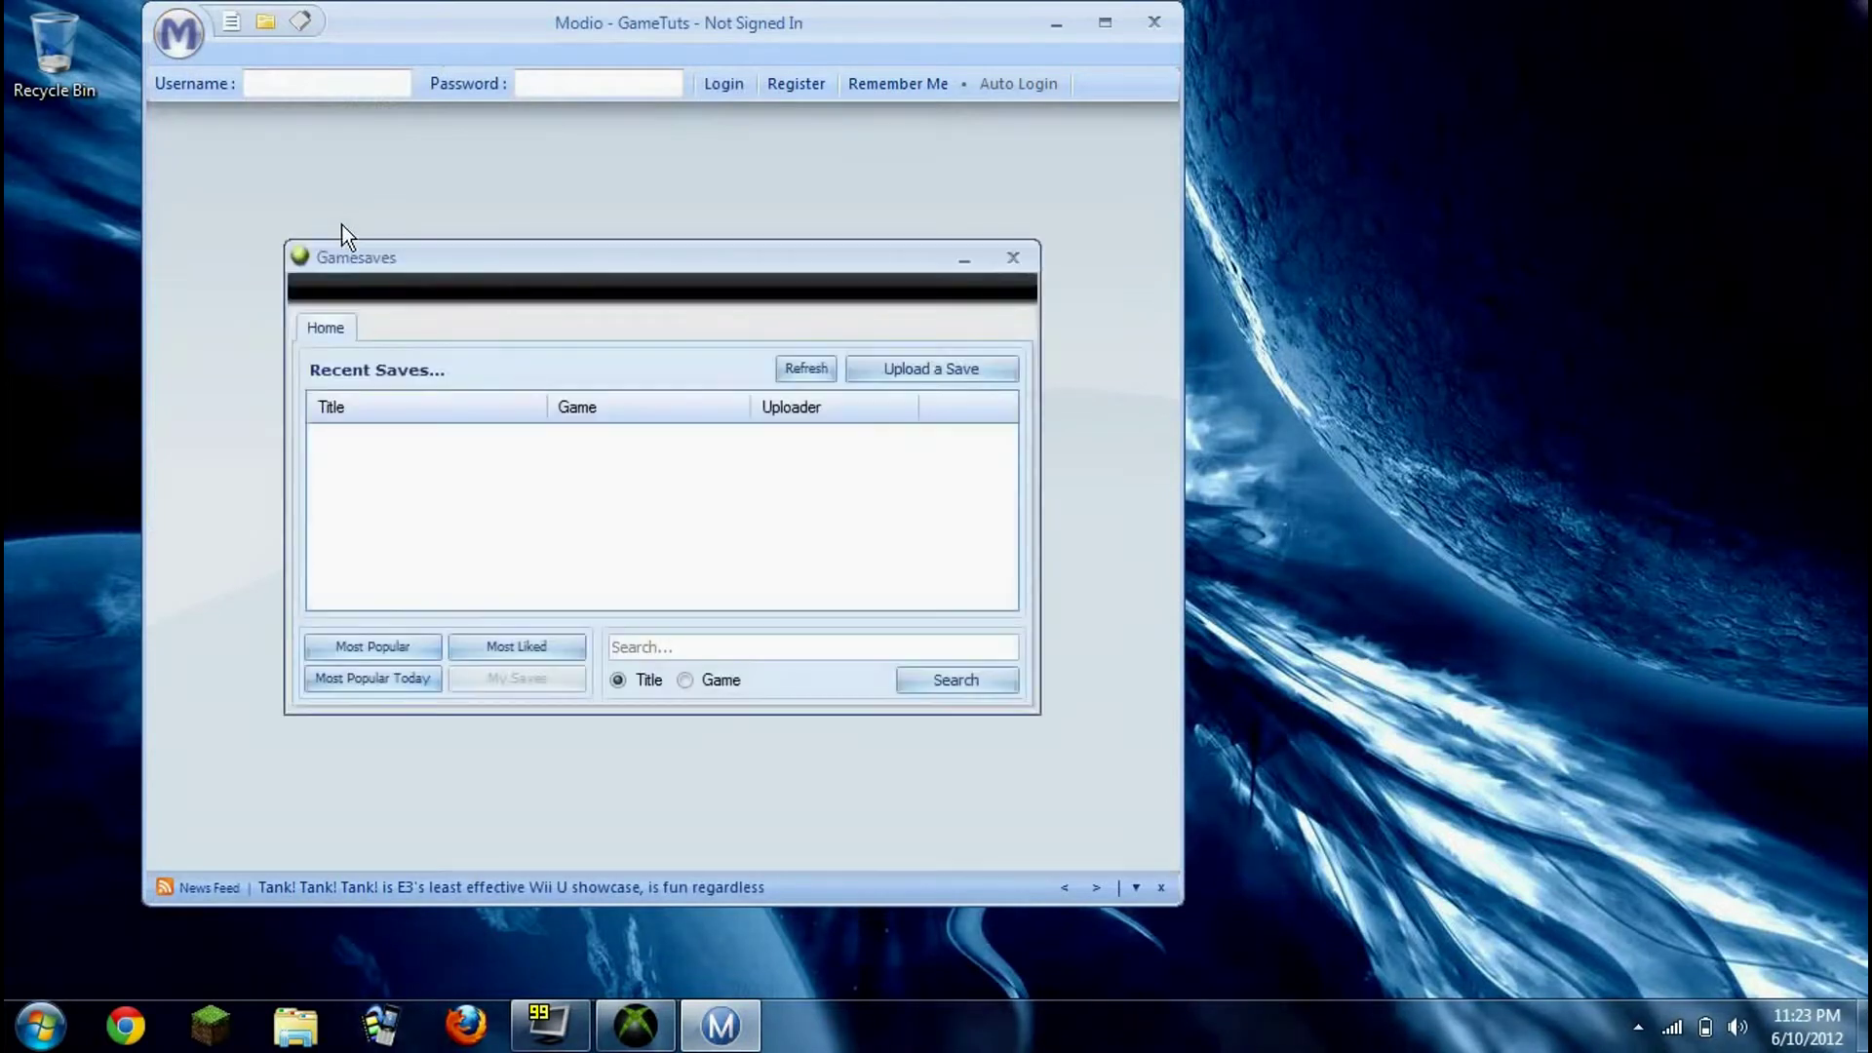
# Click into the Gamesaves Search box, then close the gamesave browser
pyautogui.click(671, 646)
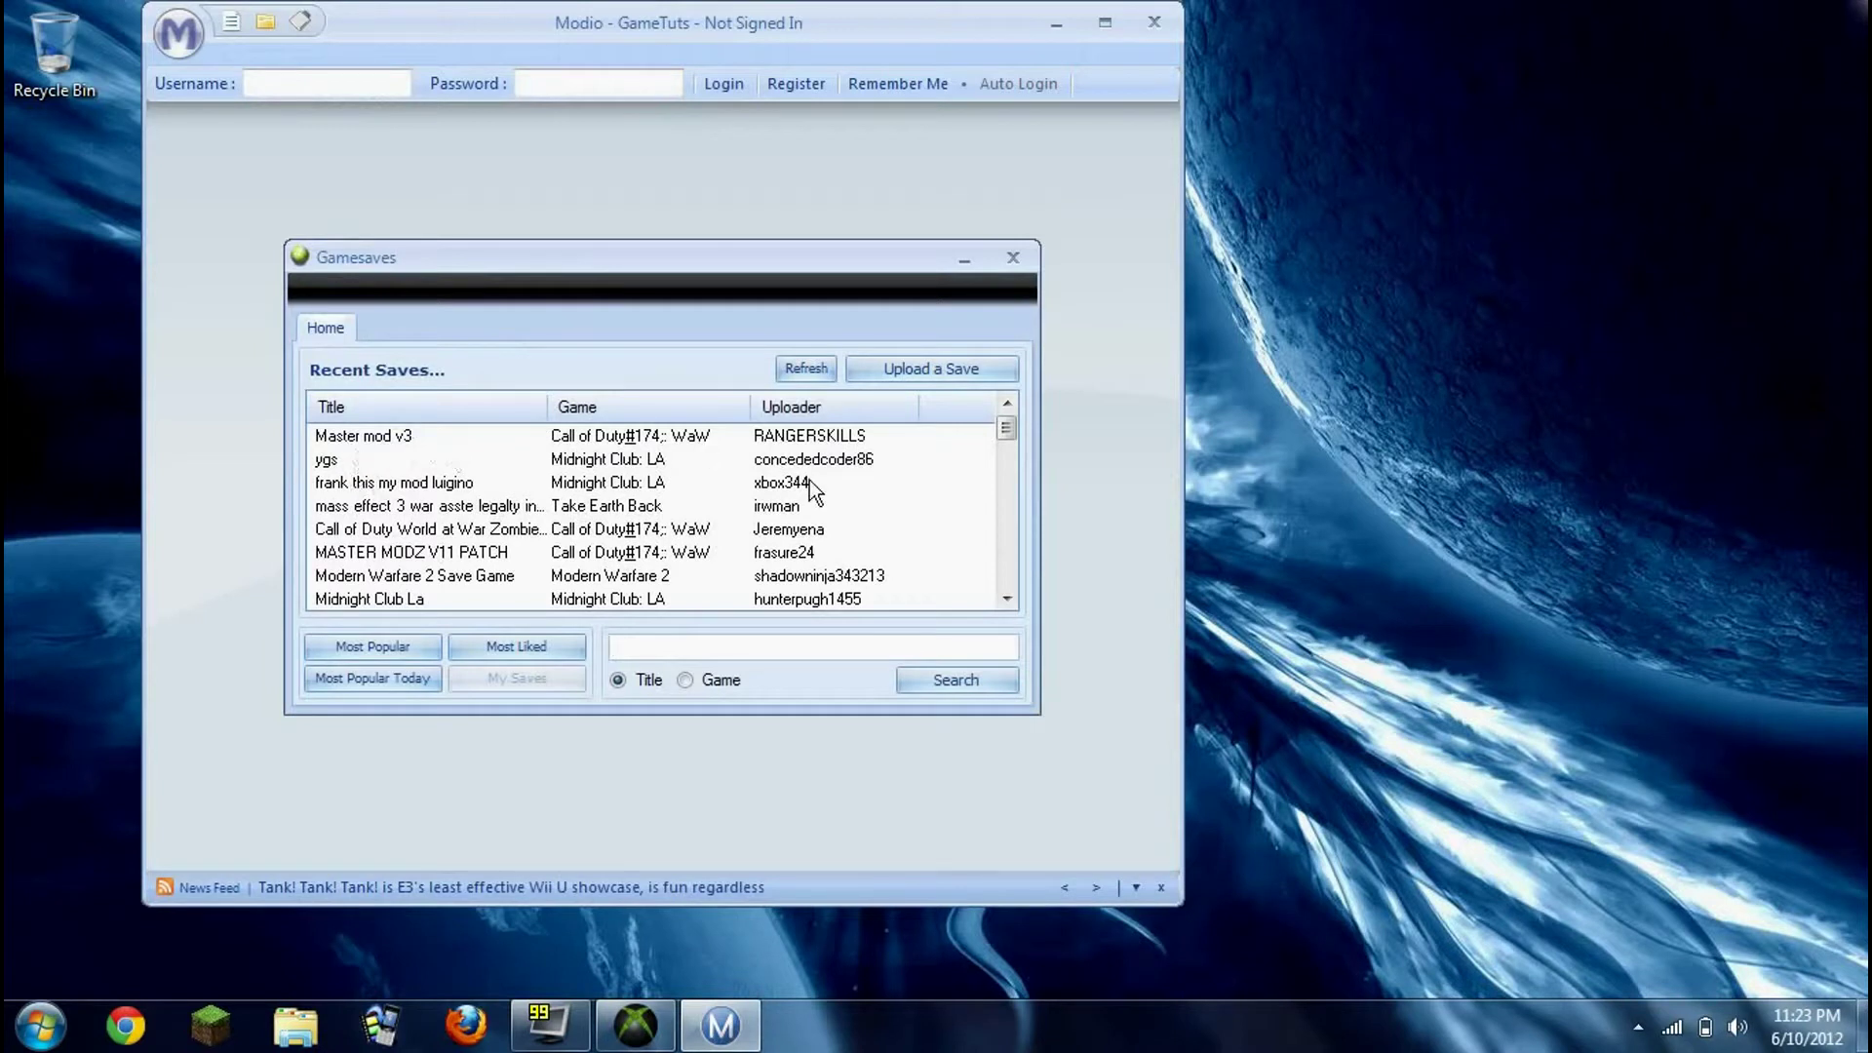
pyautogui.click(1012, 258)
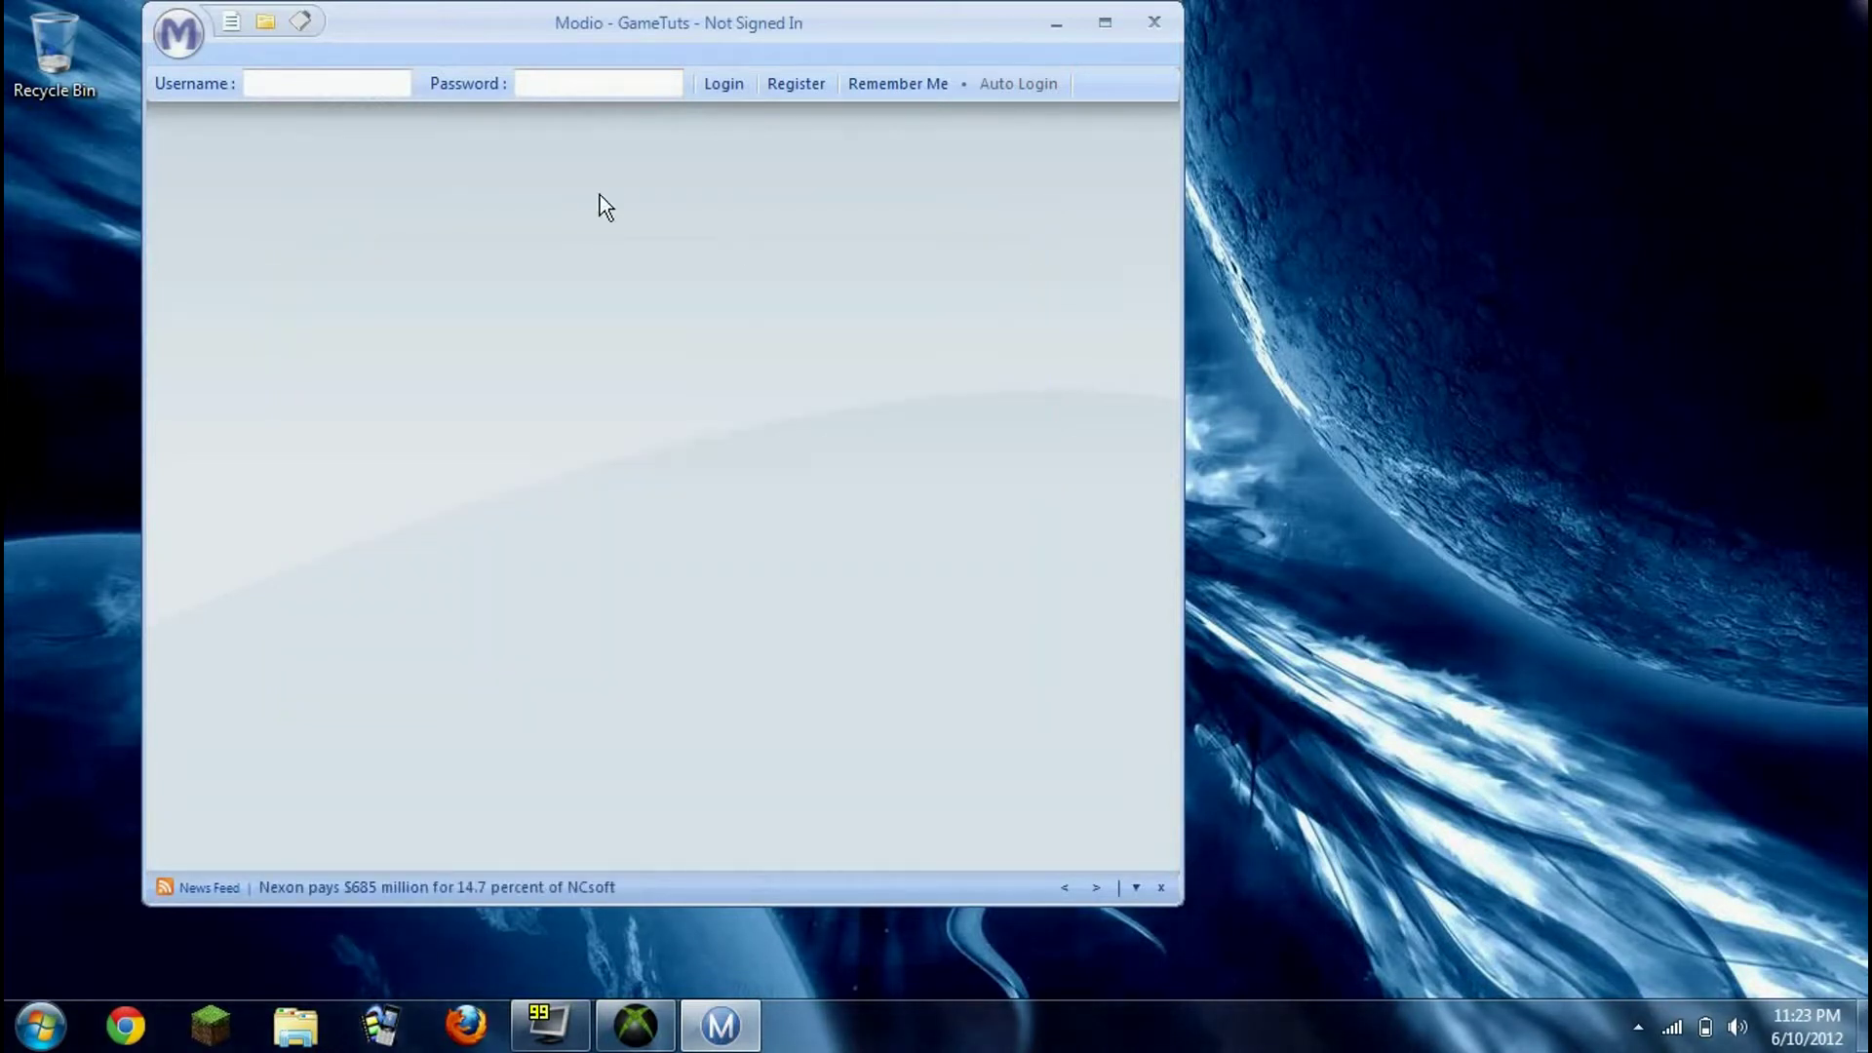
# Browse the main menu's Game Mod Tools and More submenus, then reopen it for Profile Mod Tools
pyautogui.click(198, 39)
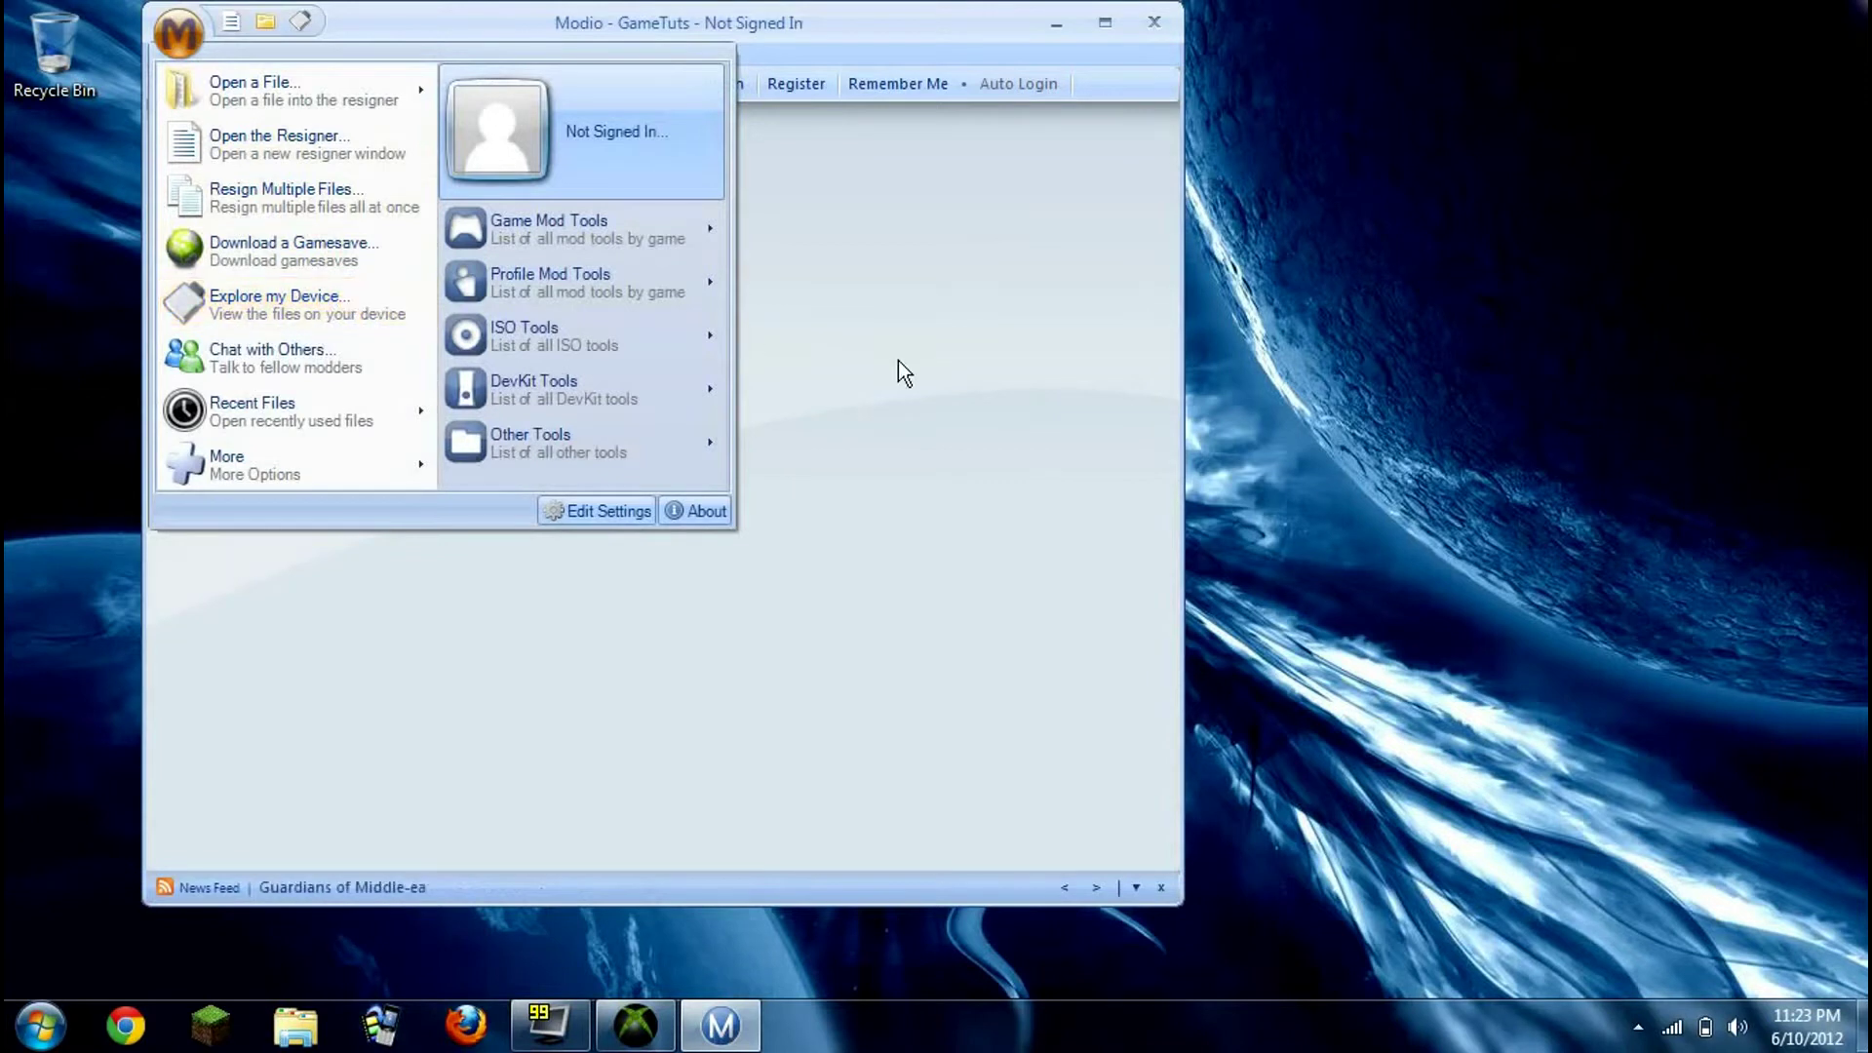
pyautogui.click(828, 385)
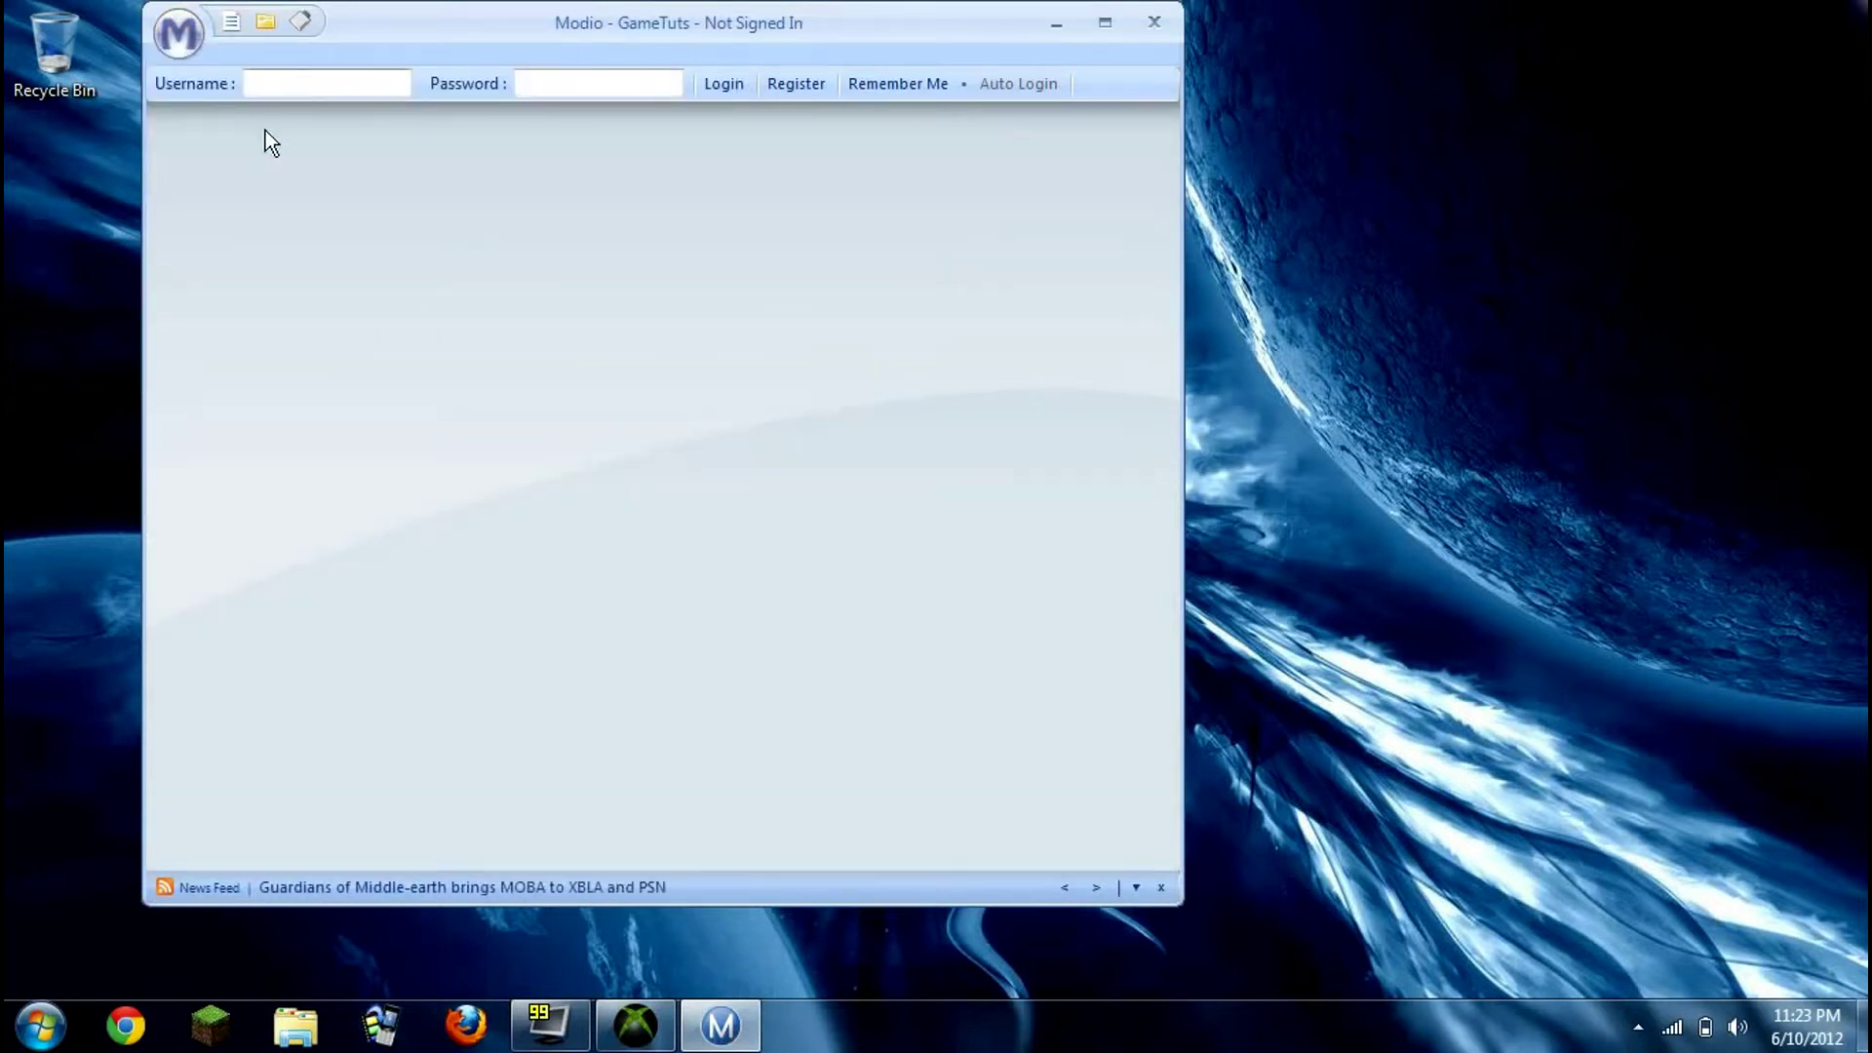
pyautogui.click(185, 49)
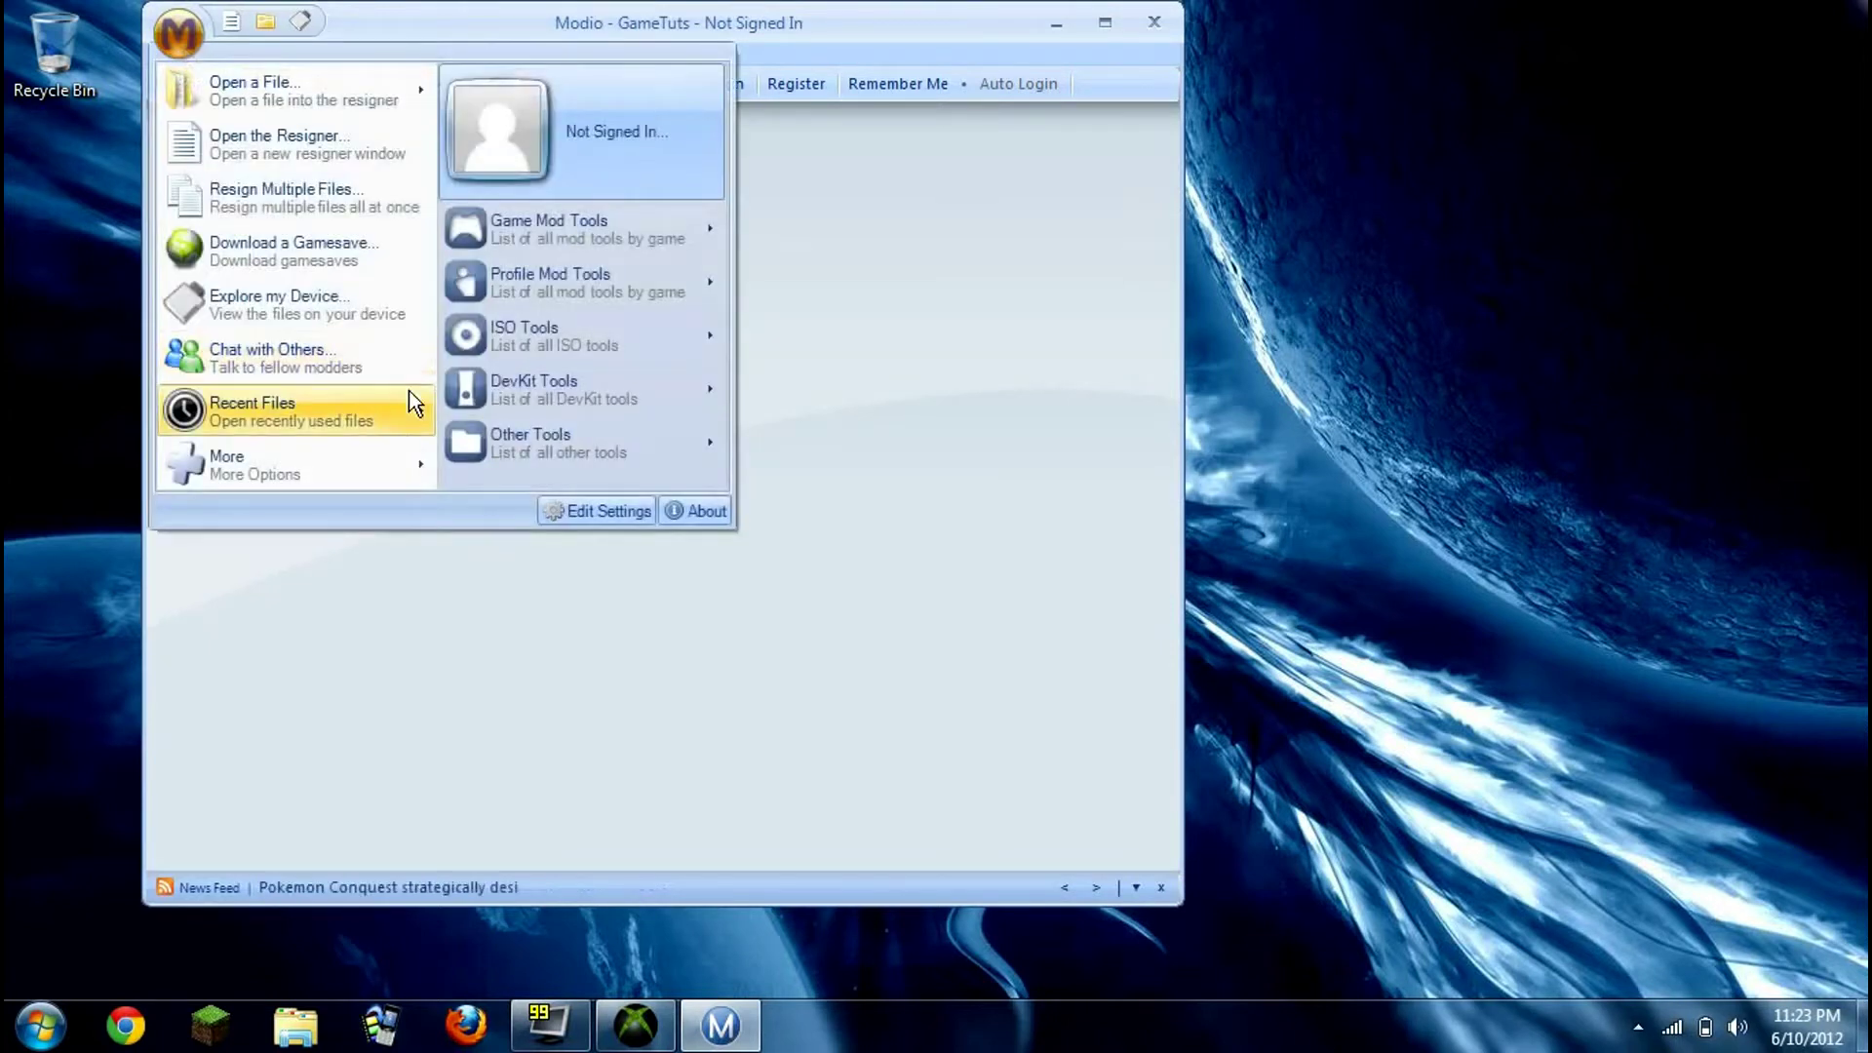
pyautogui.click(406, 580)
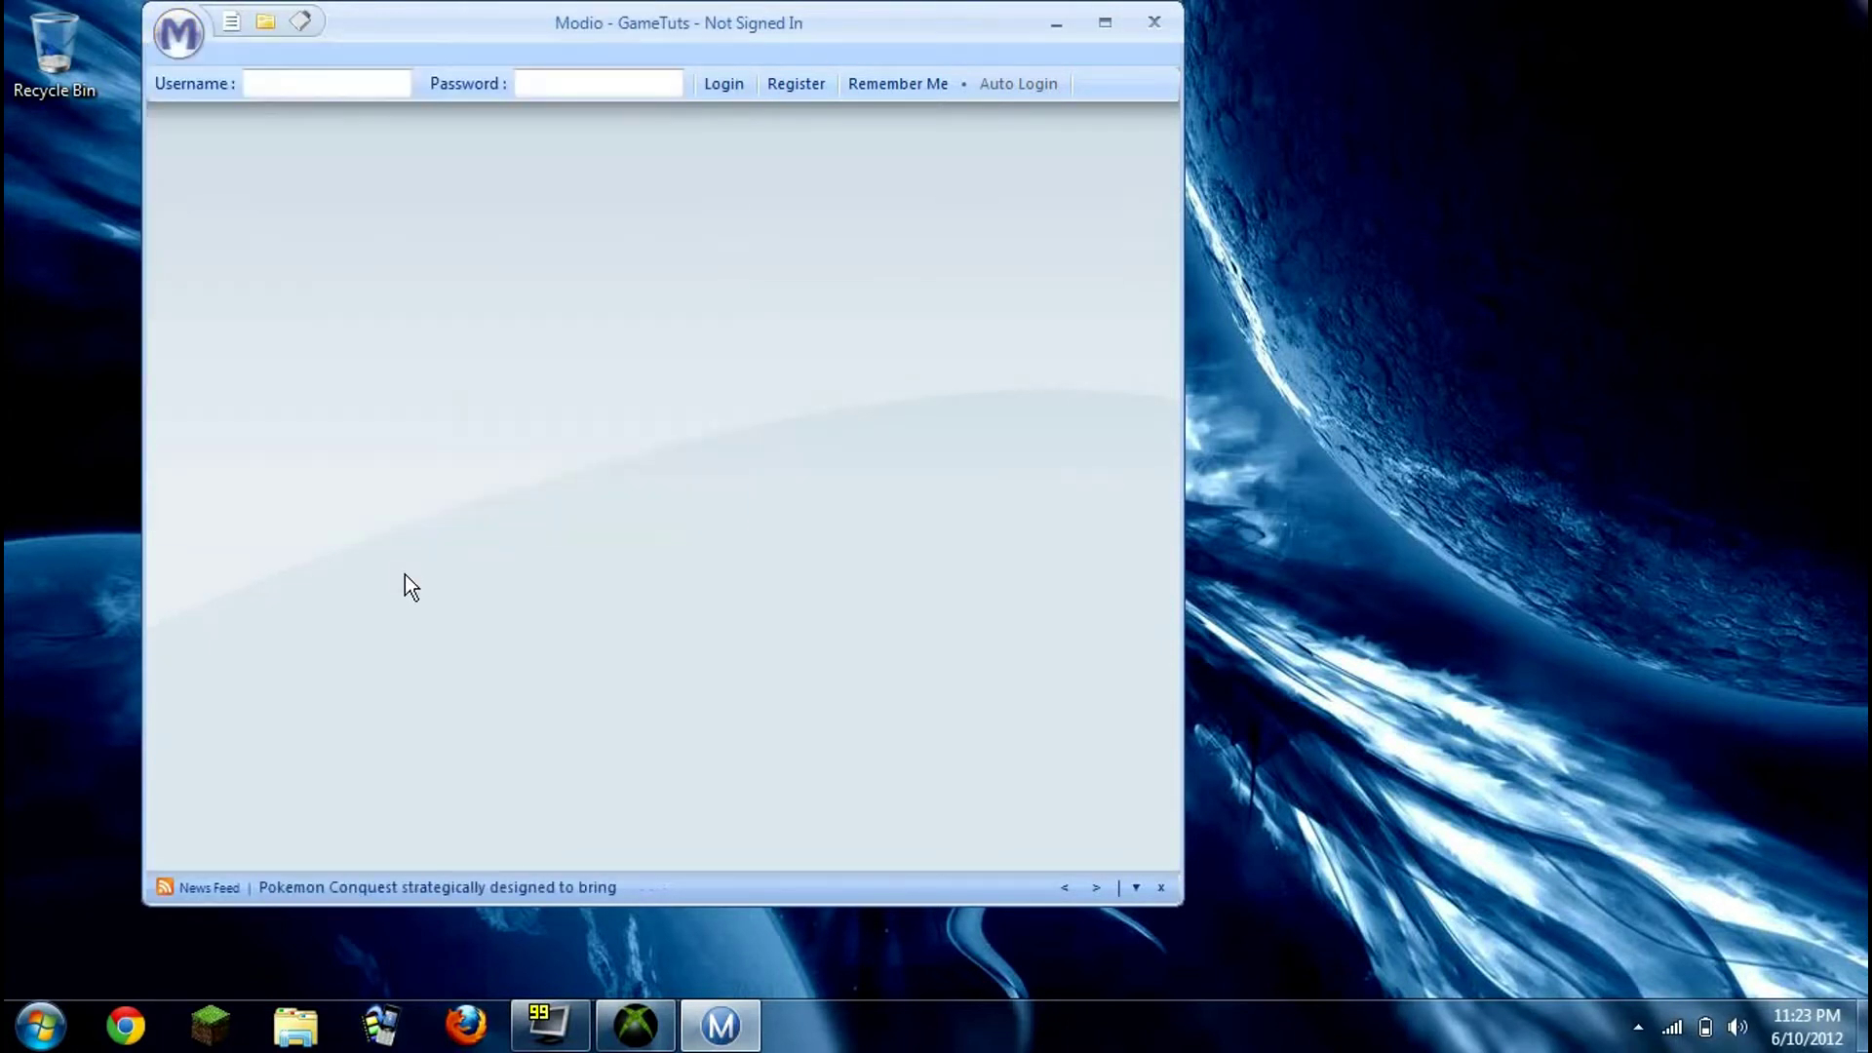
pyautogui.click(189, 50)
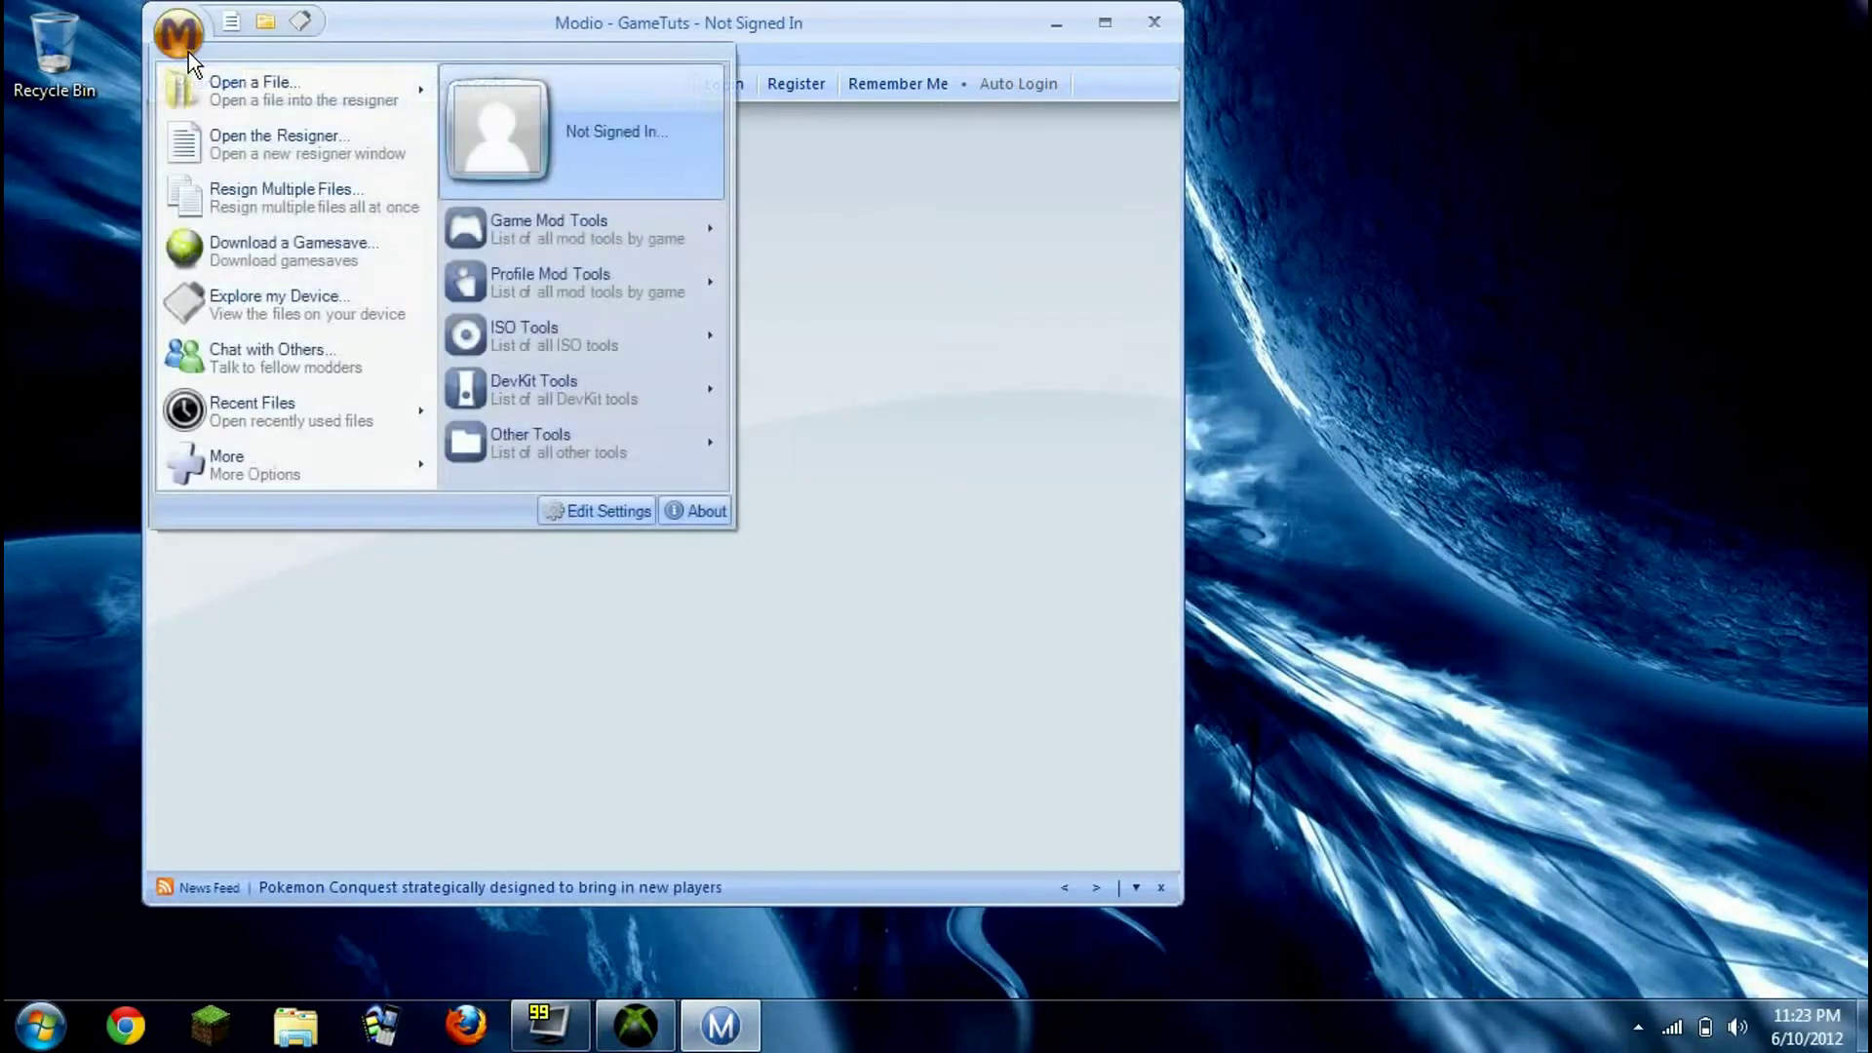
pyautogui.moveTo(603, 208)
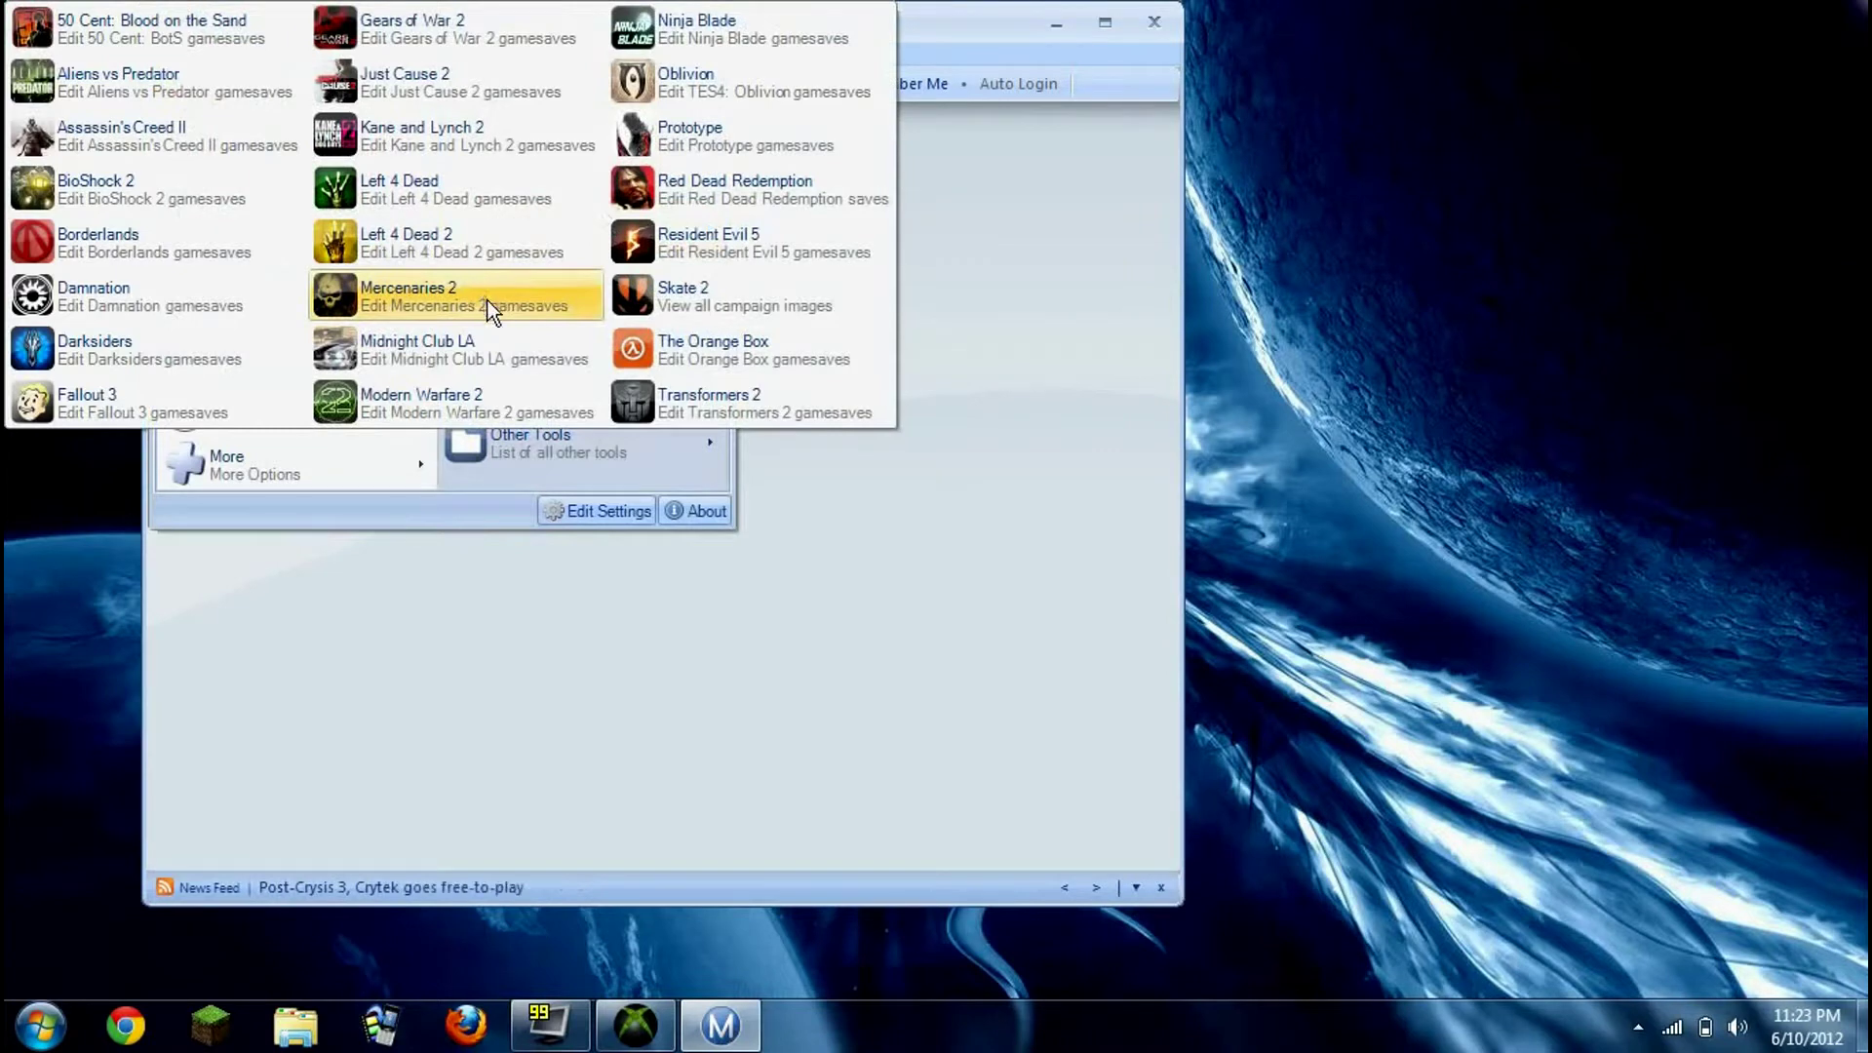
pyautogui.moveTo(421, 472)
pyautogui.click(439, 511)
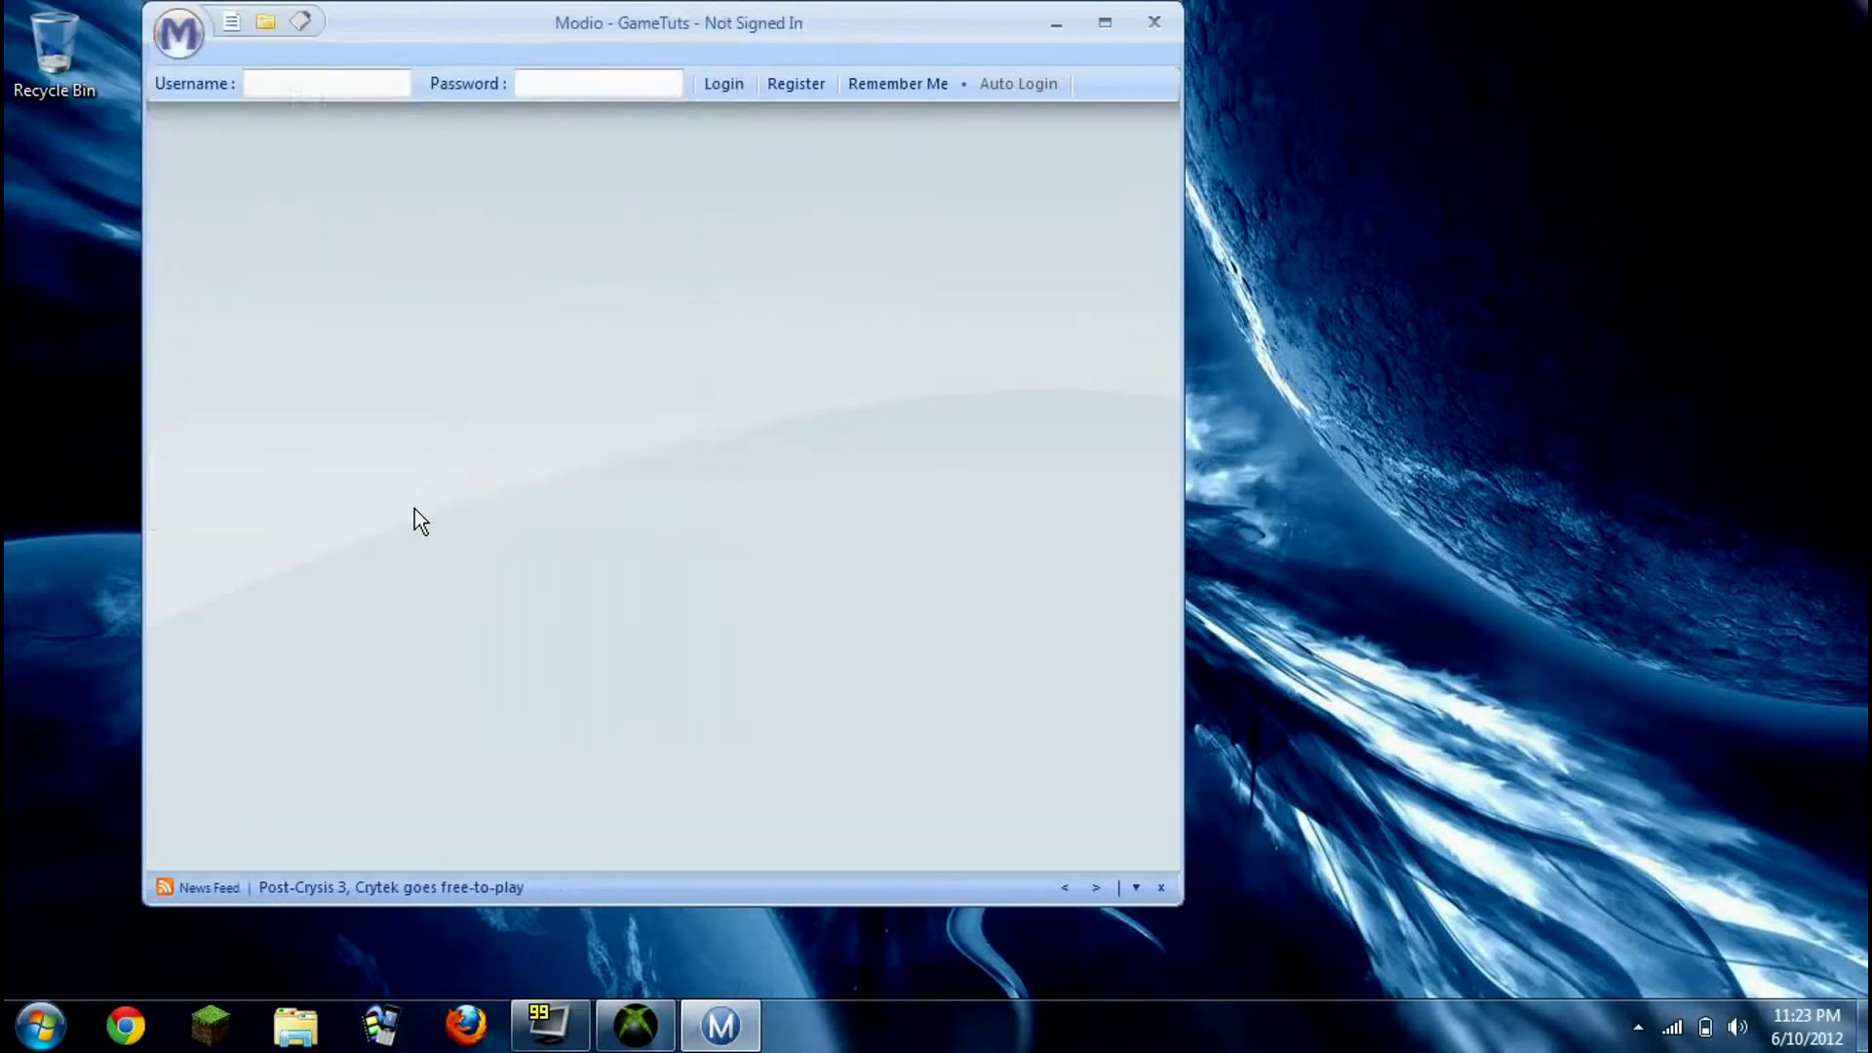
pyautogui.click(183, 46)
# Open the Avatar Color Changer from Profile Mod Tools, then close it
pyautogui.moveTo(612, 283)
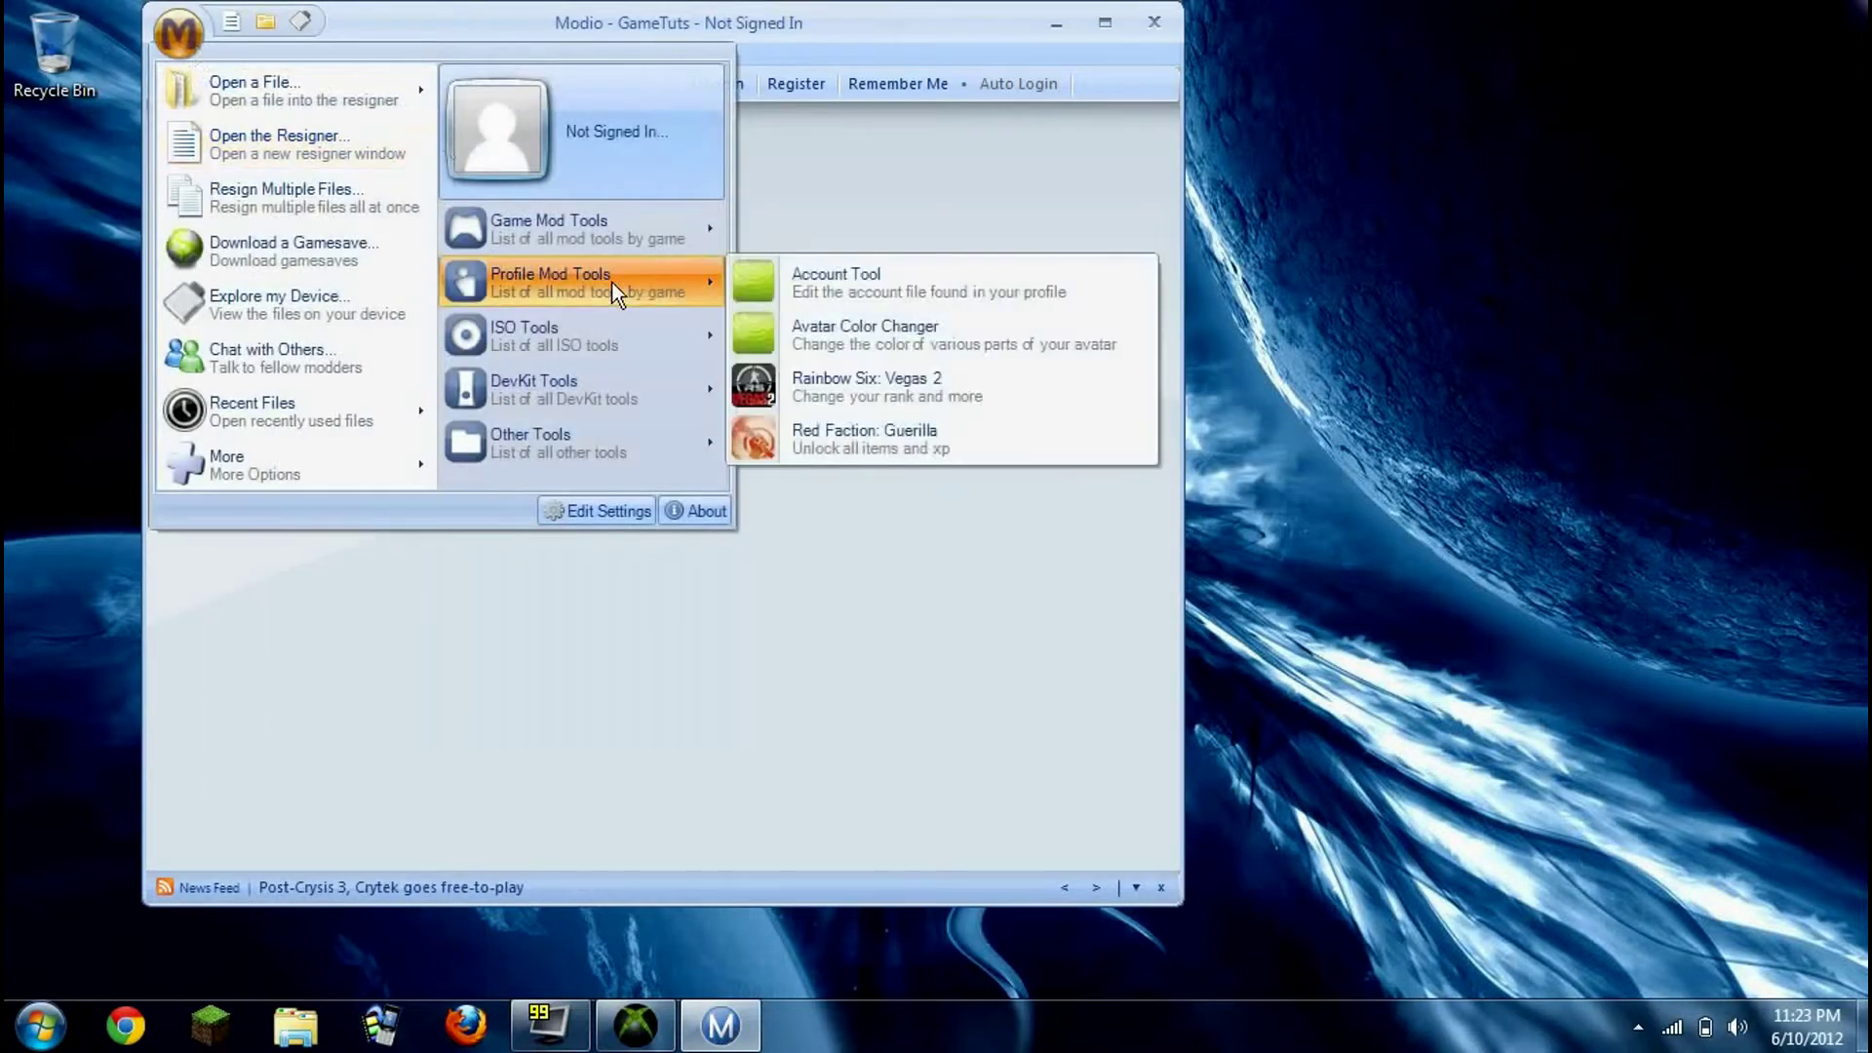
pyautogui.click(796, 335)
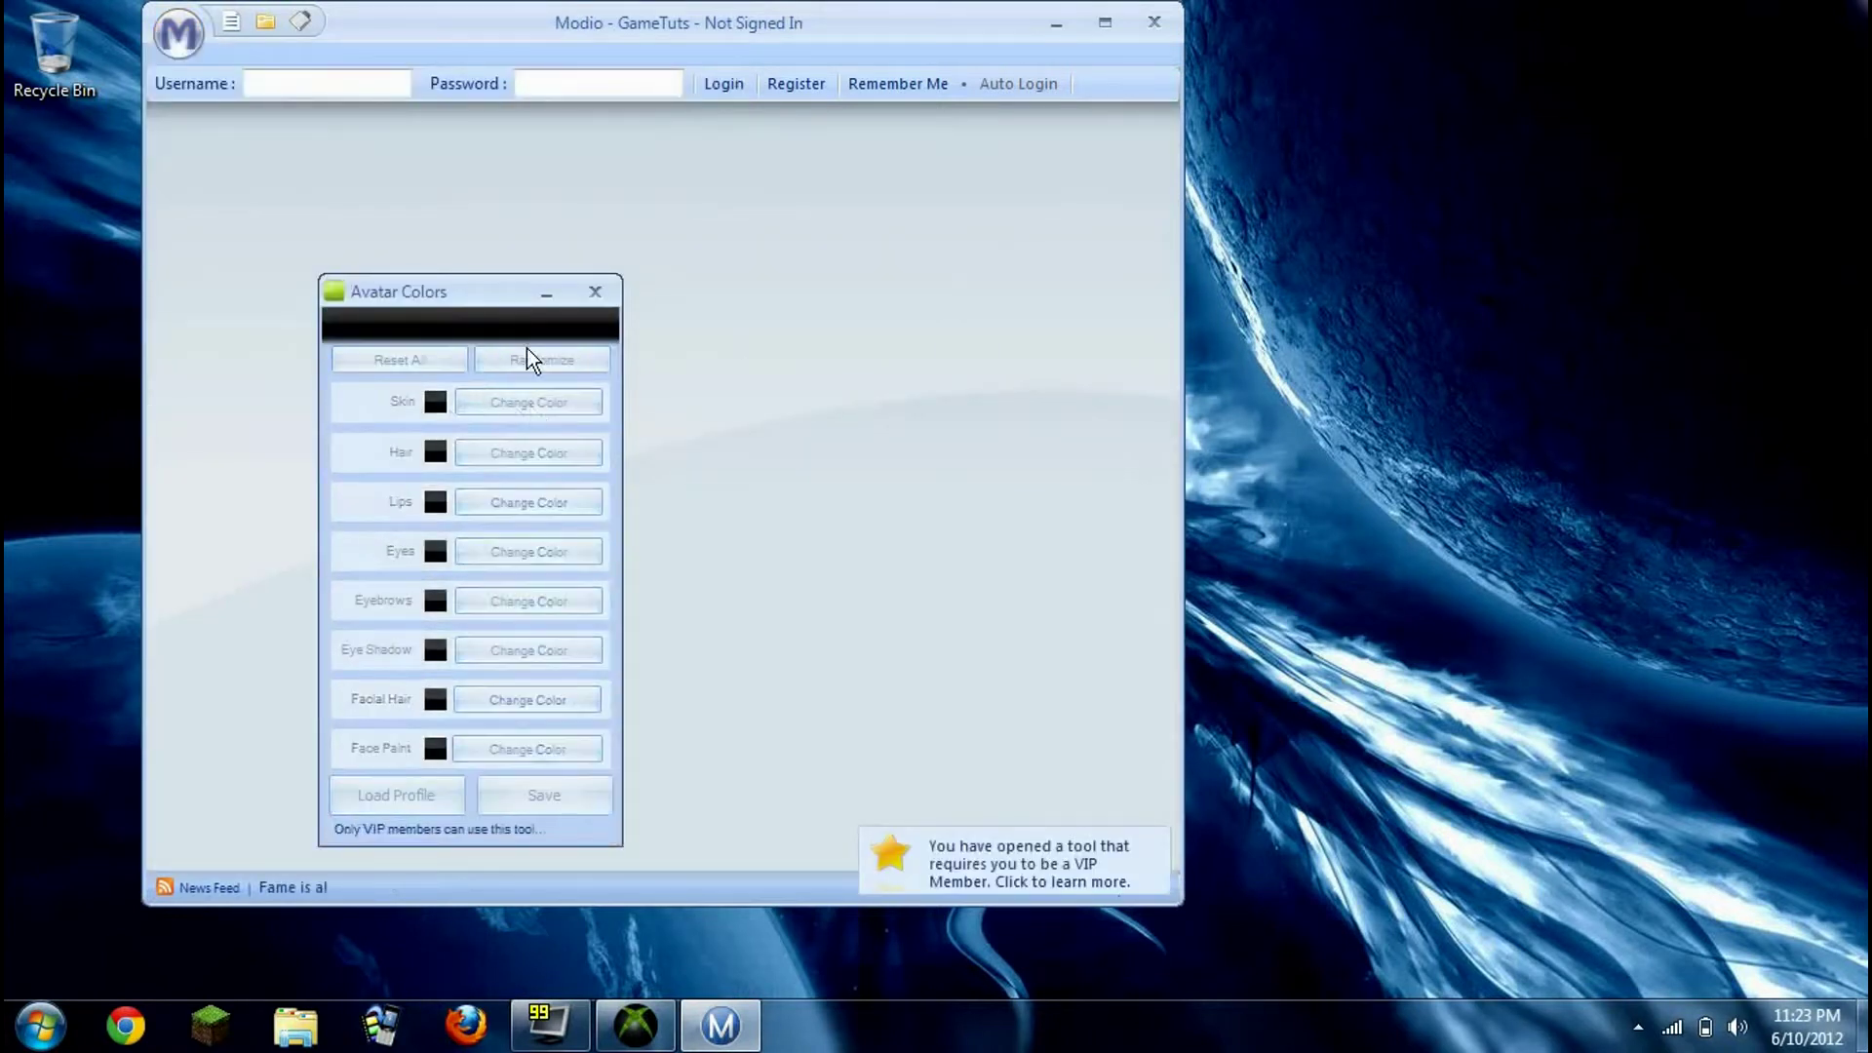
pyautogui.click(595, 292)
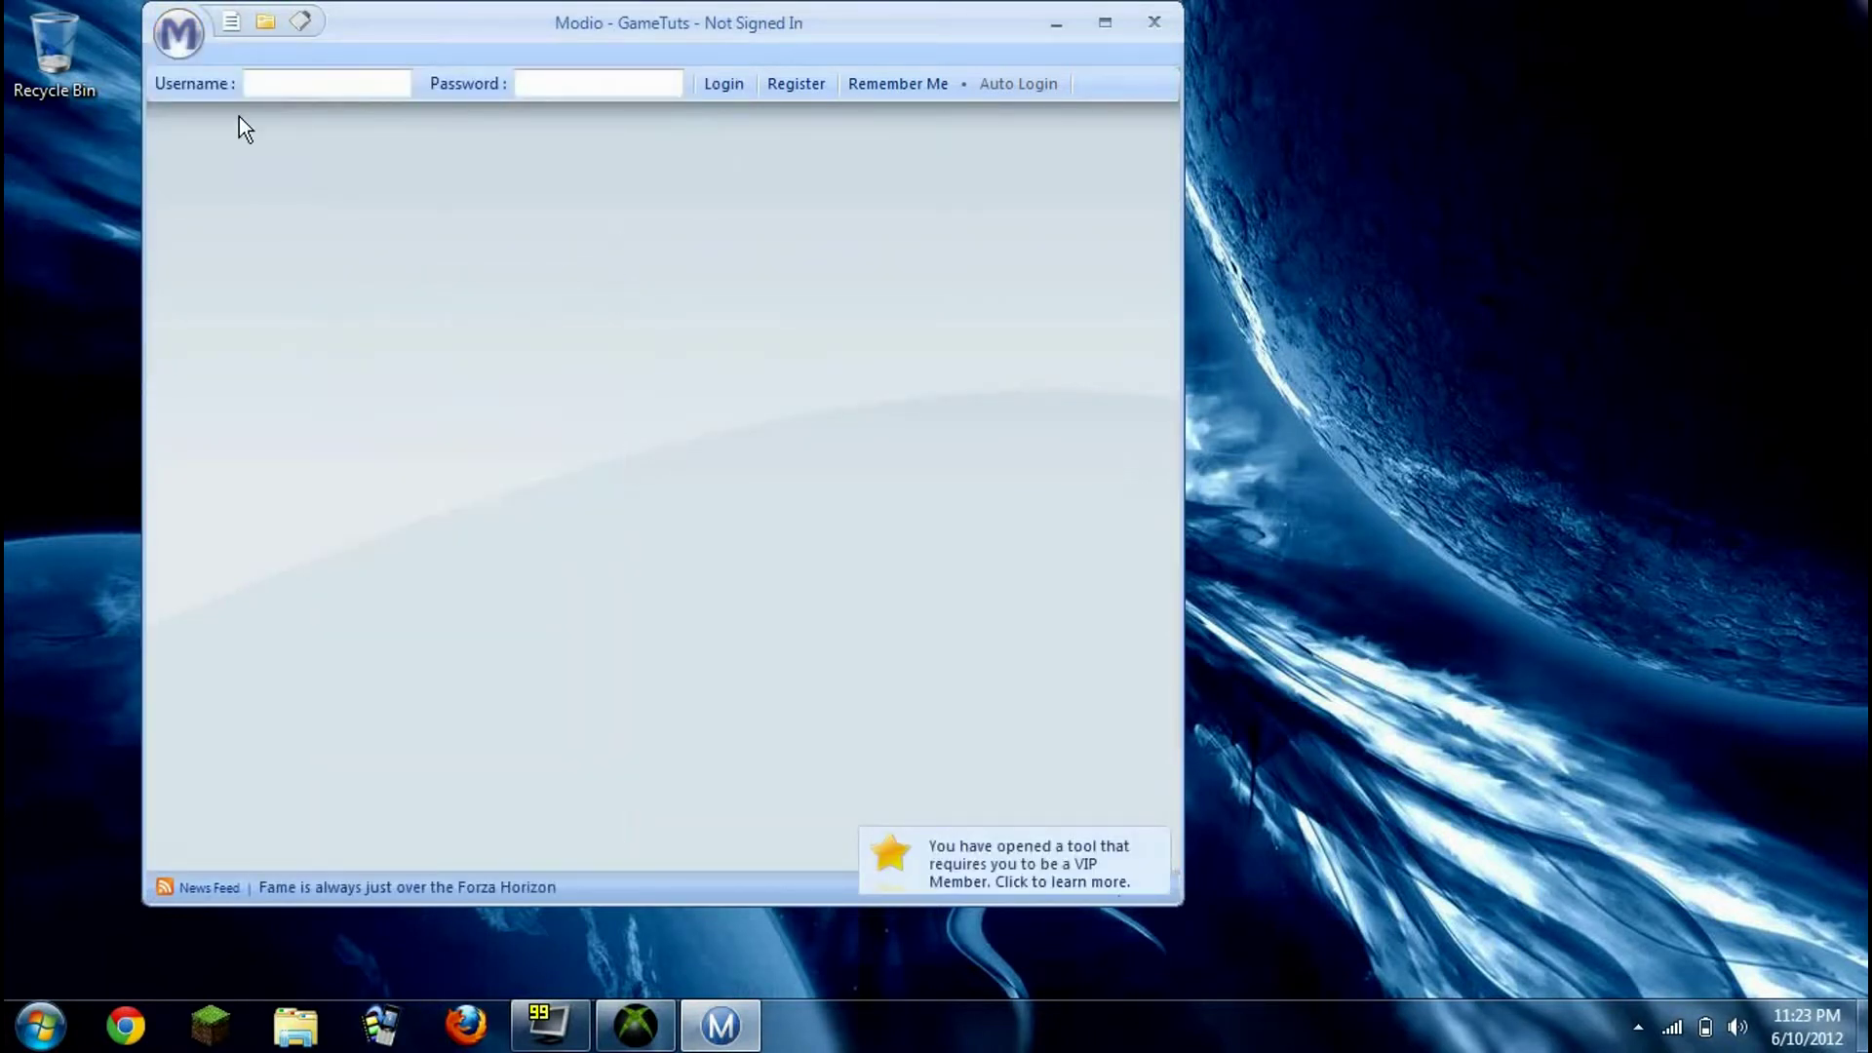
# Open the Account Tool from the main menu, close it, and bring the menu back
pyautogui.click(190, 54)
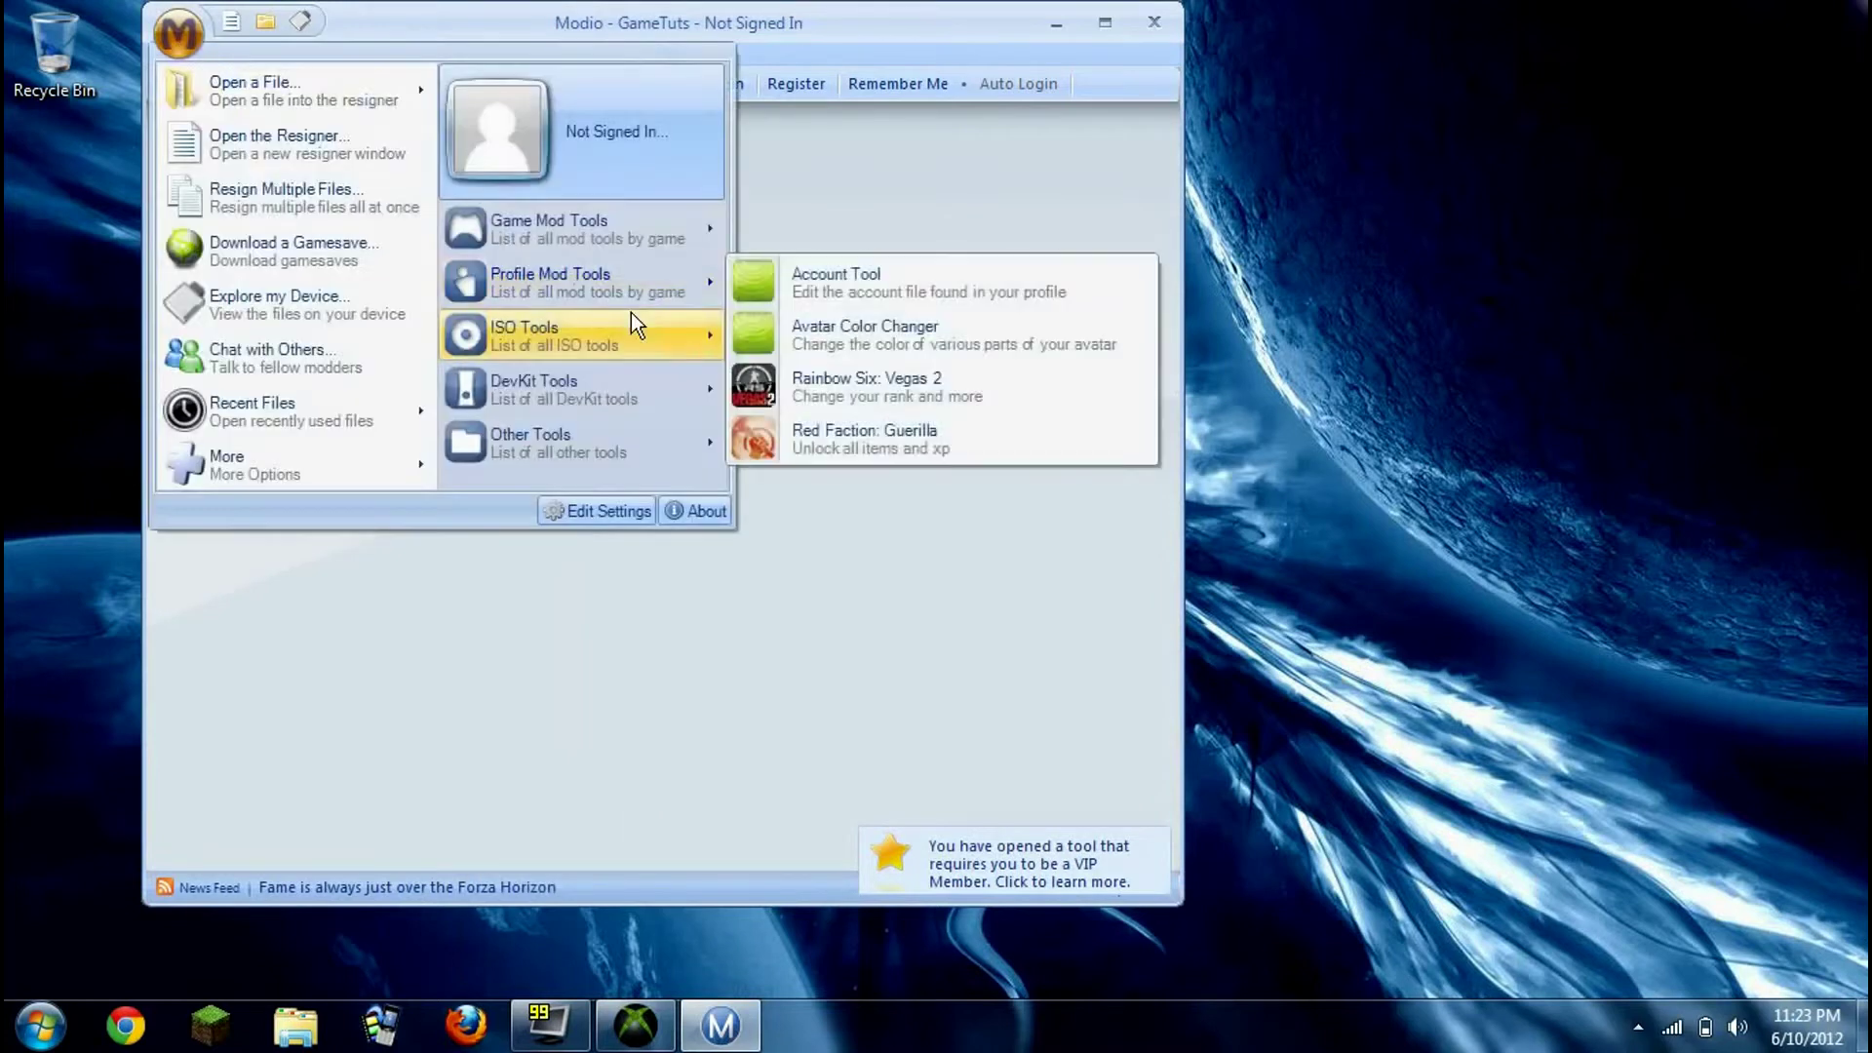
pyautogui.click(826, 284)
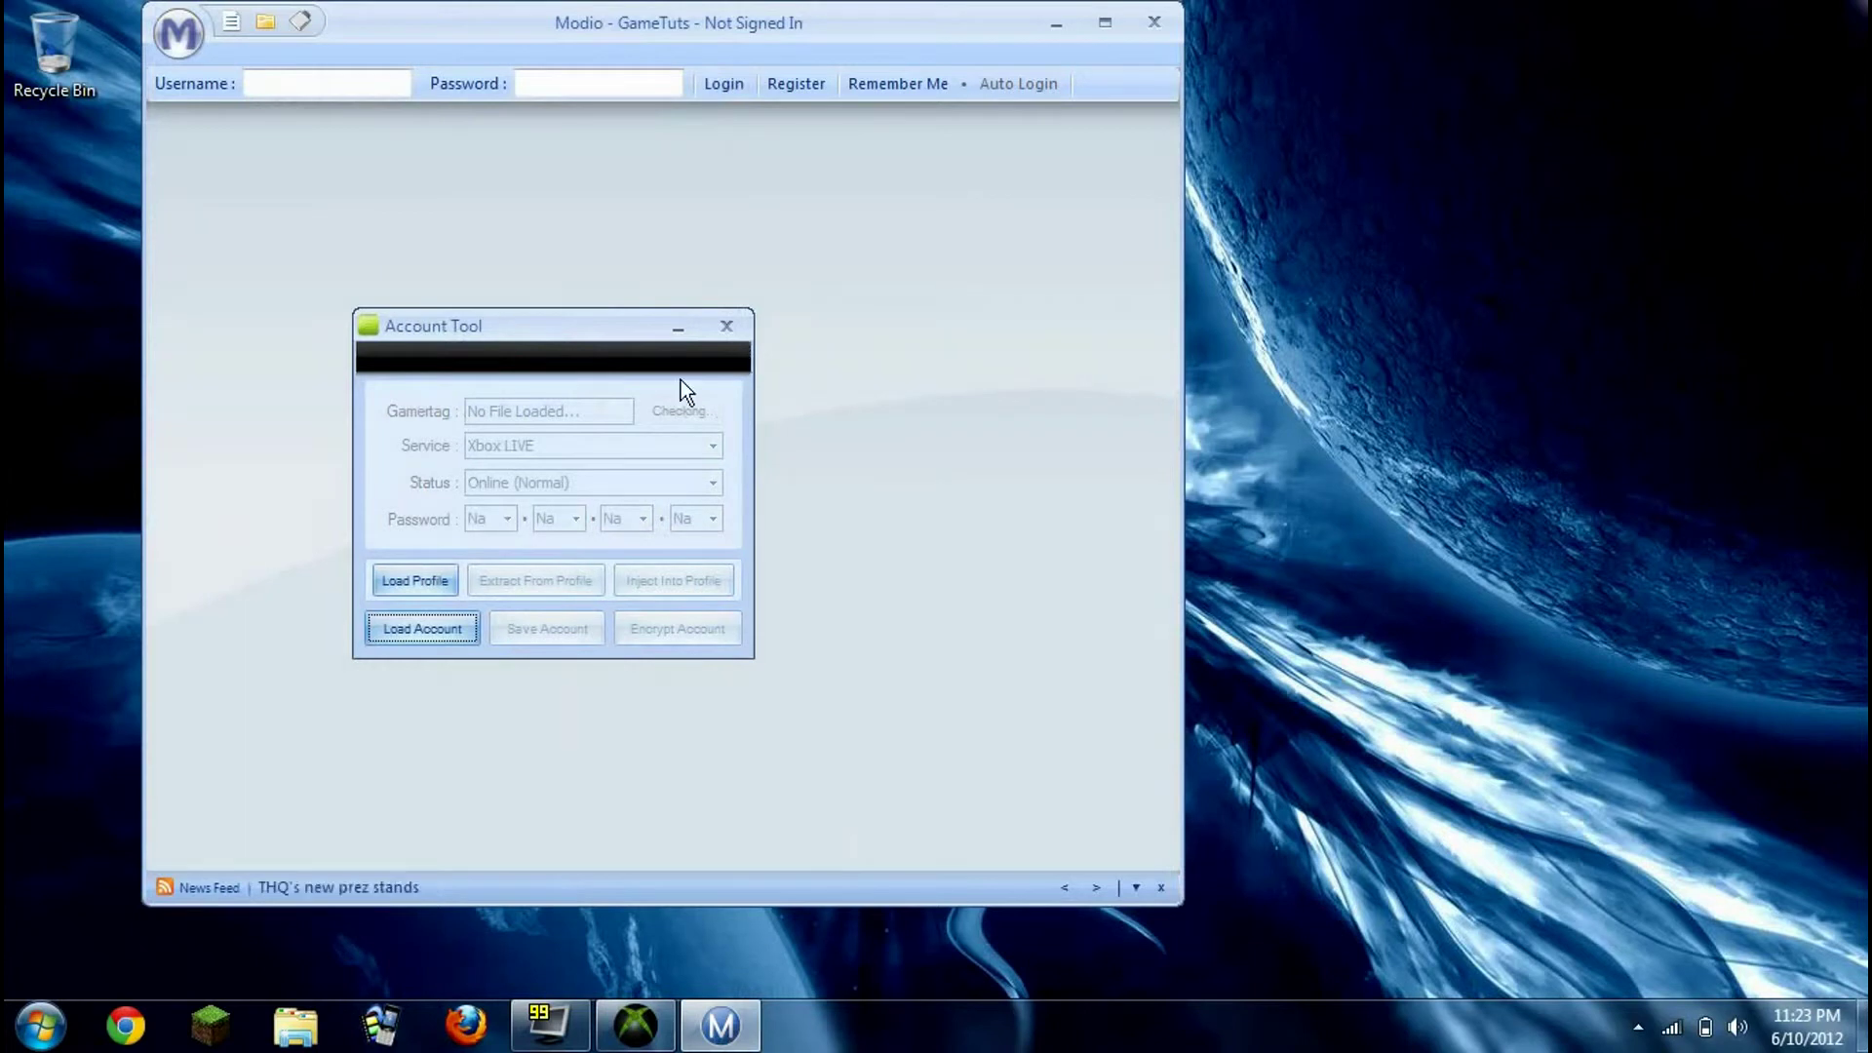
pyautogui.click(727, 327)
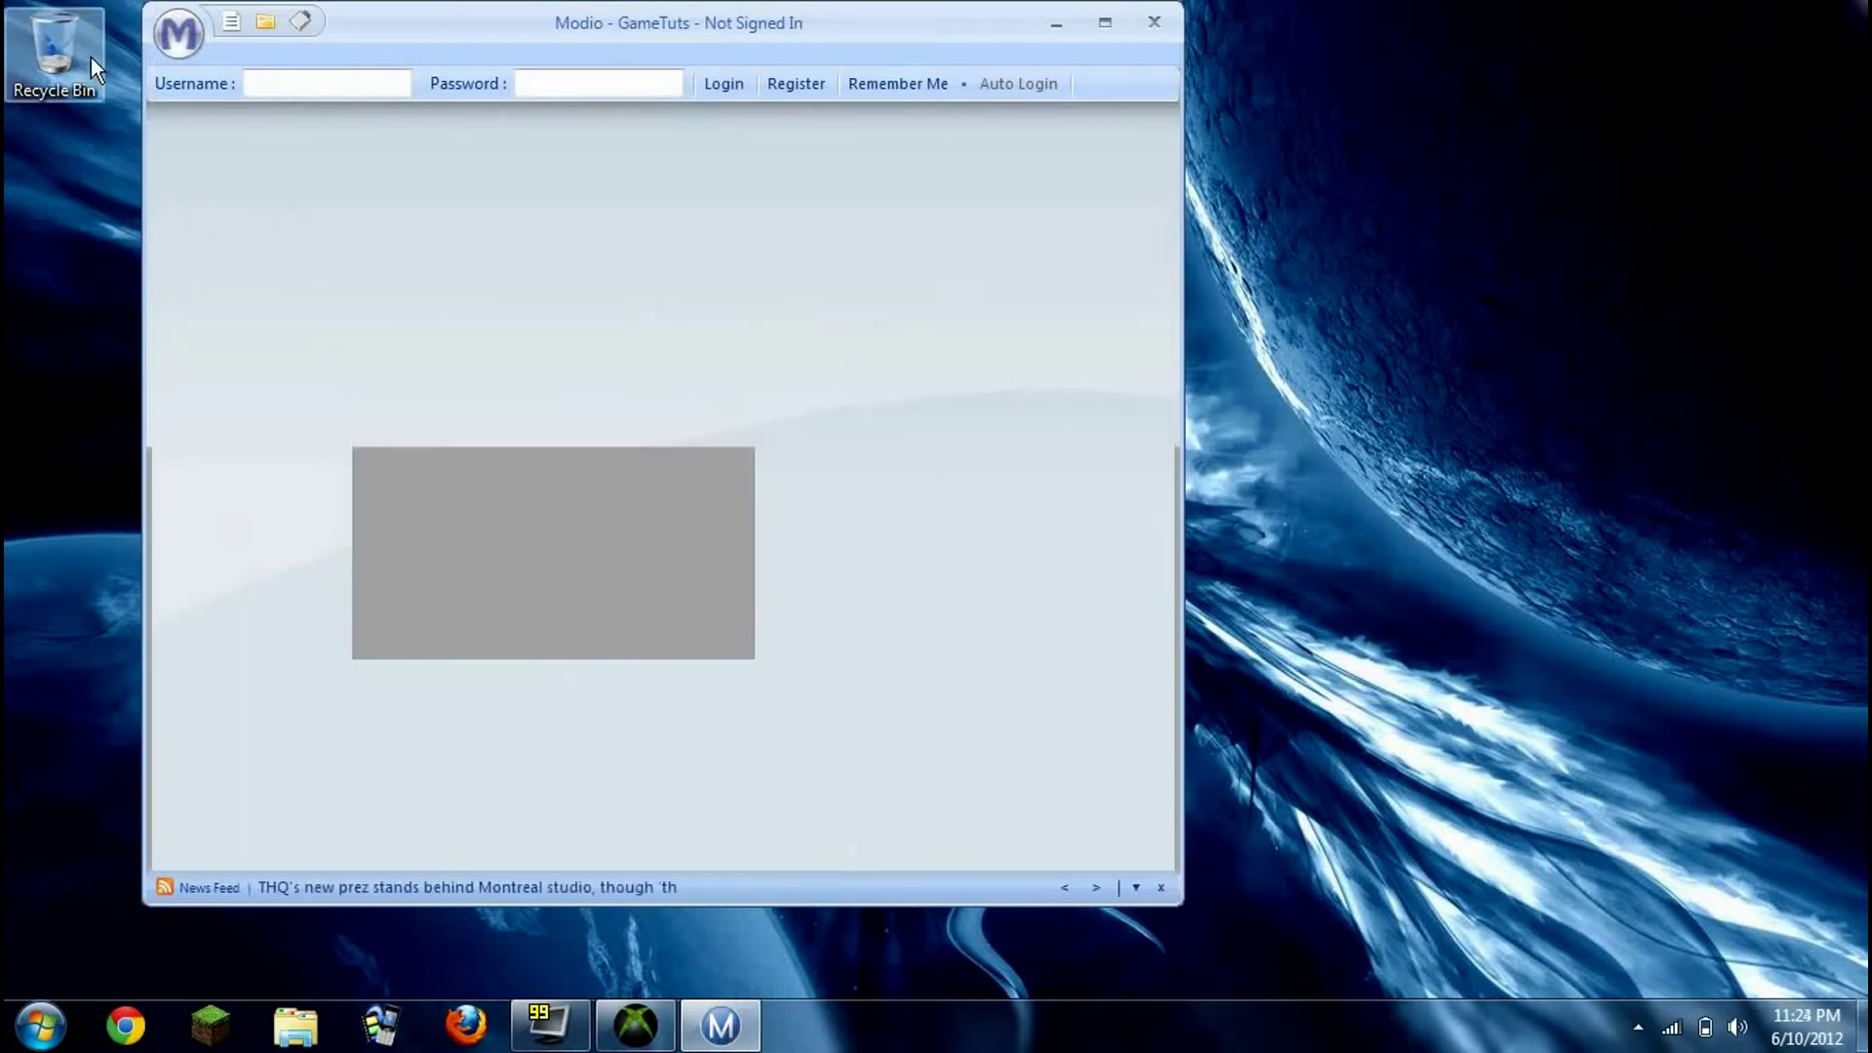
pyautogui.click(185, 31)
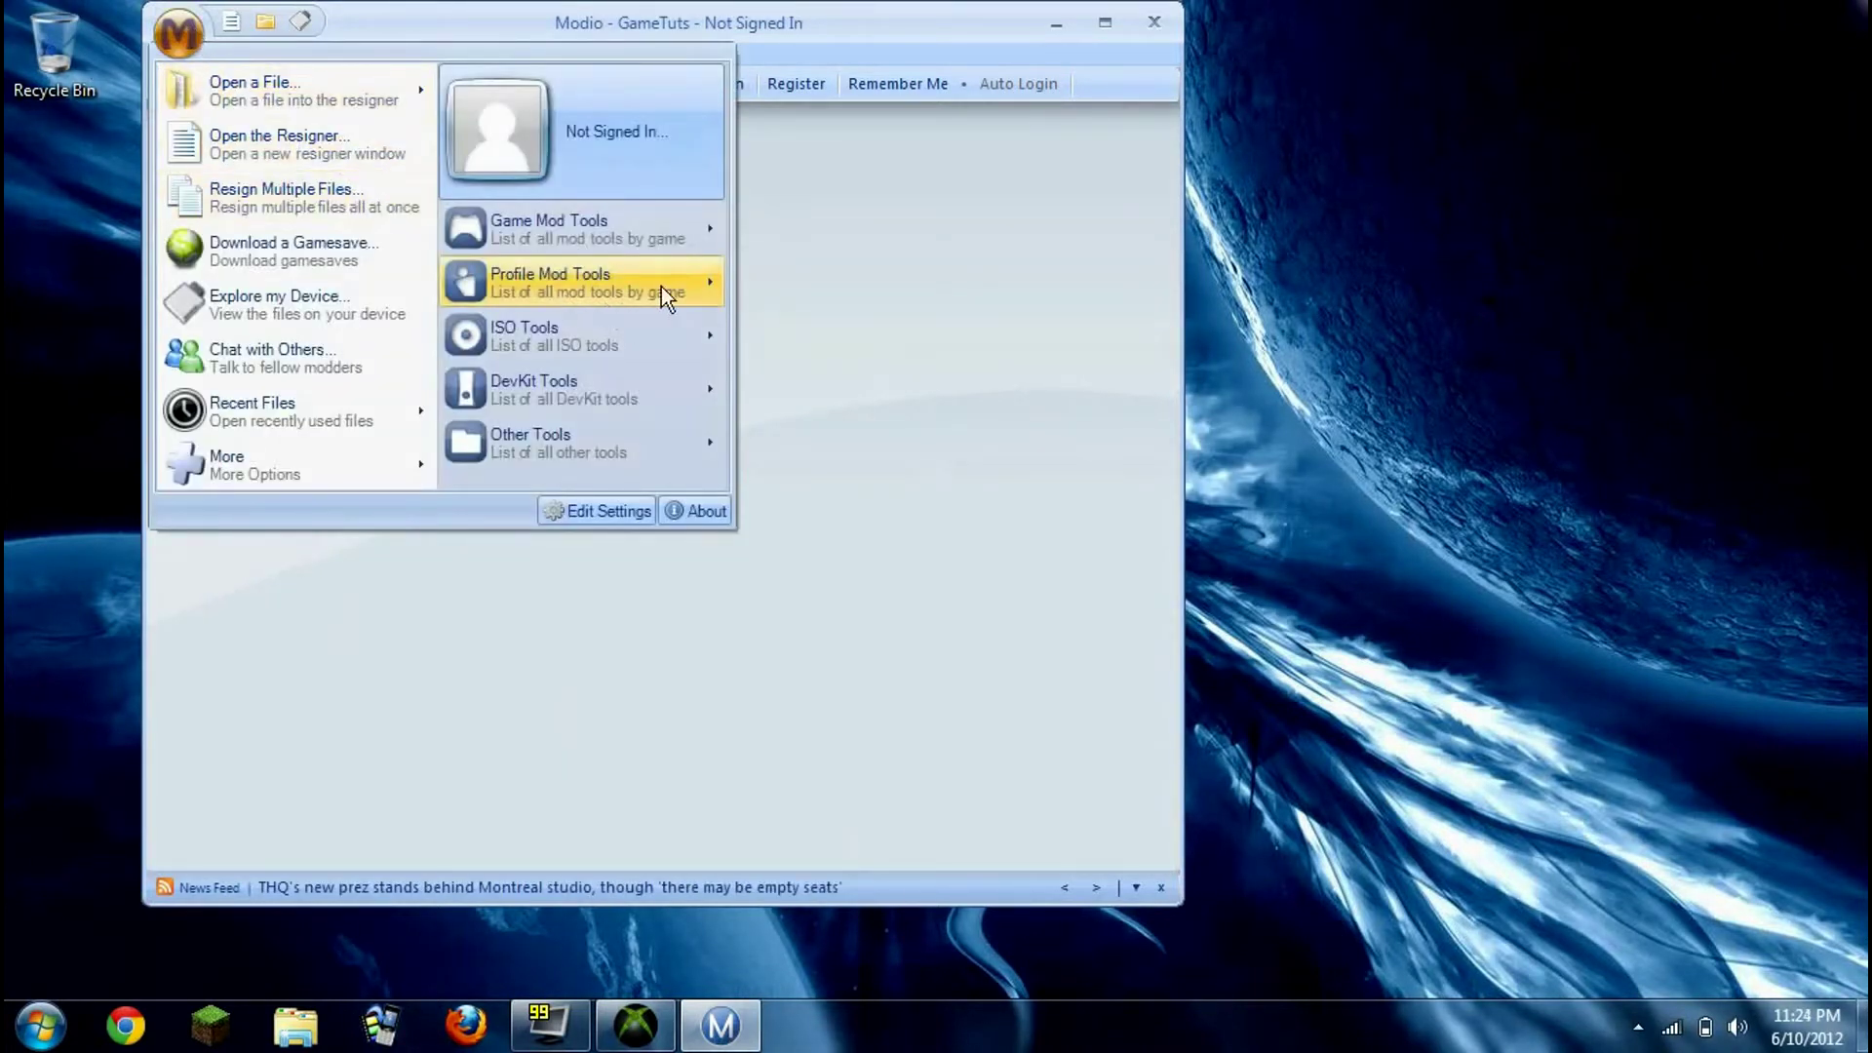
# Open DevKit Tools > Command Center, view its Commands drop-down list, then close the window
pyautogui.moveTo(661, 286)
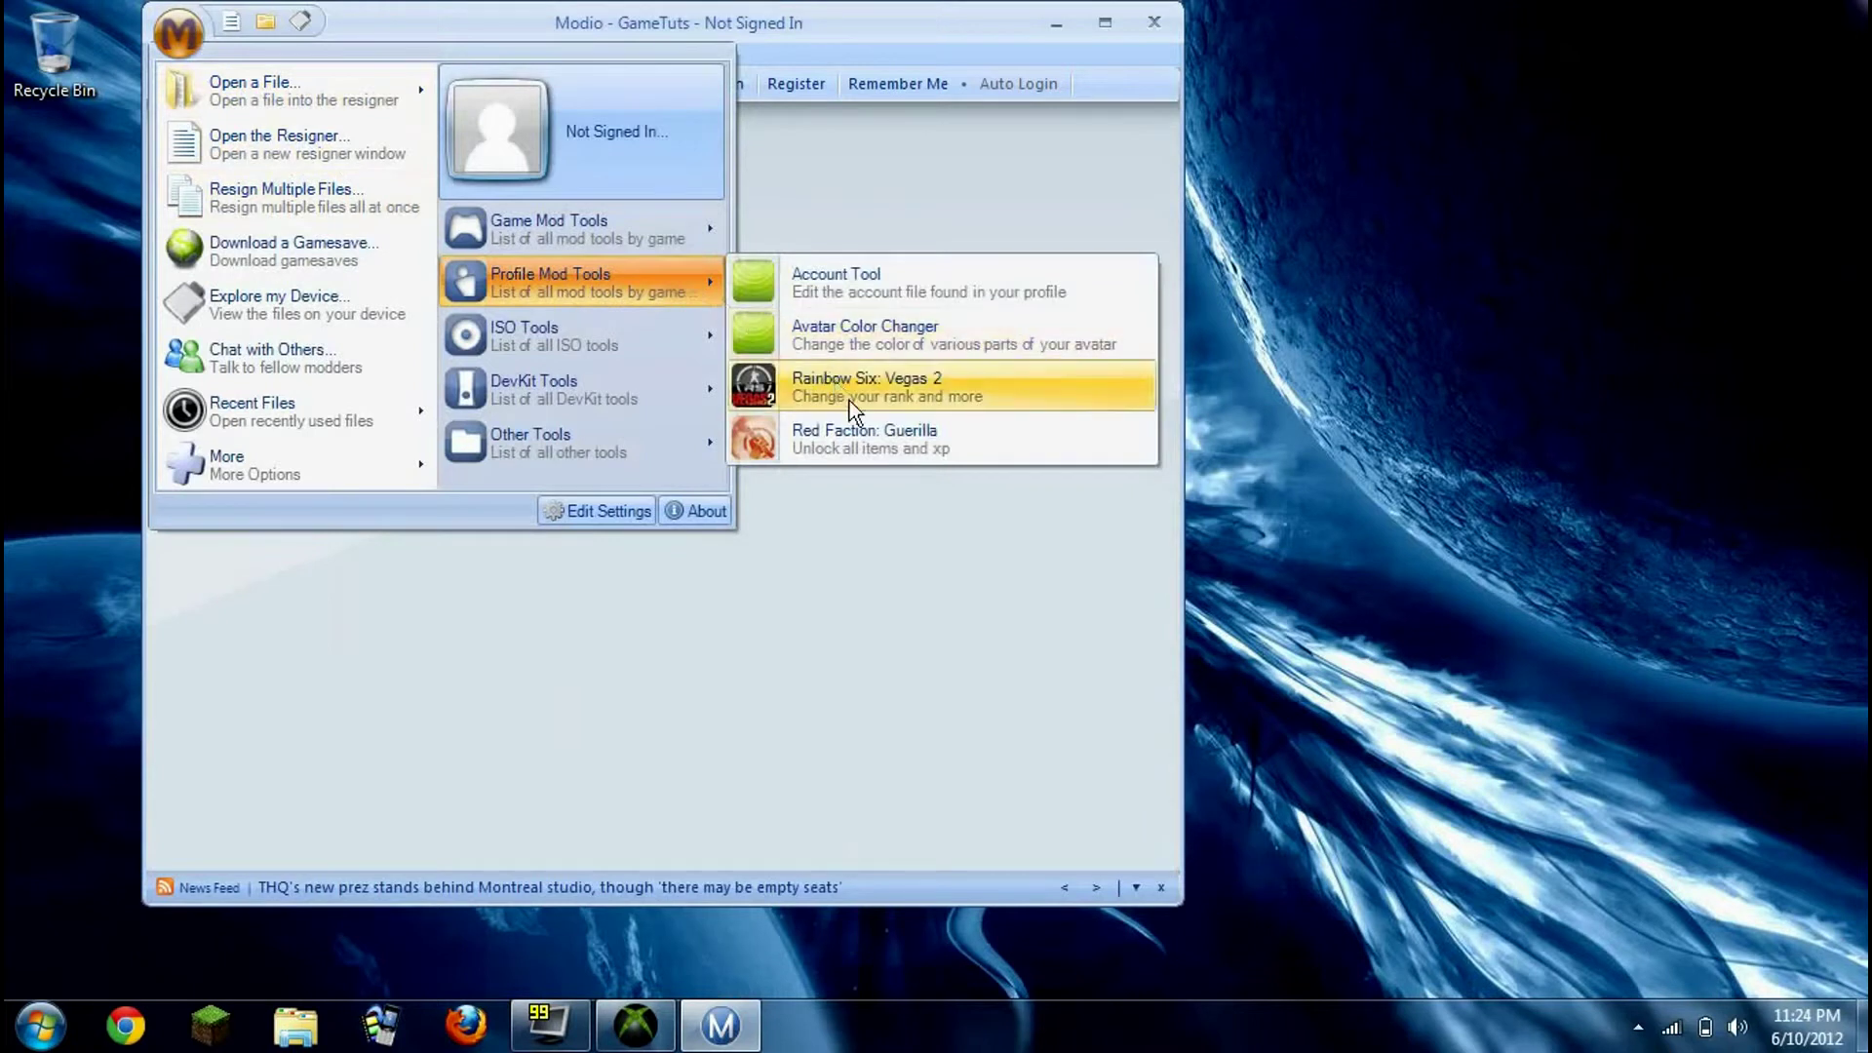
pyautogui.moveTo(641, 339)
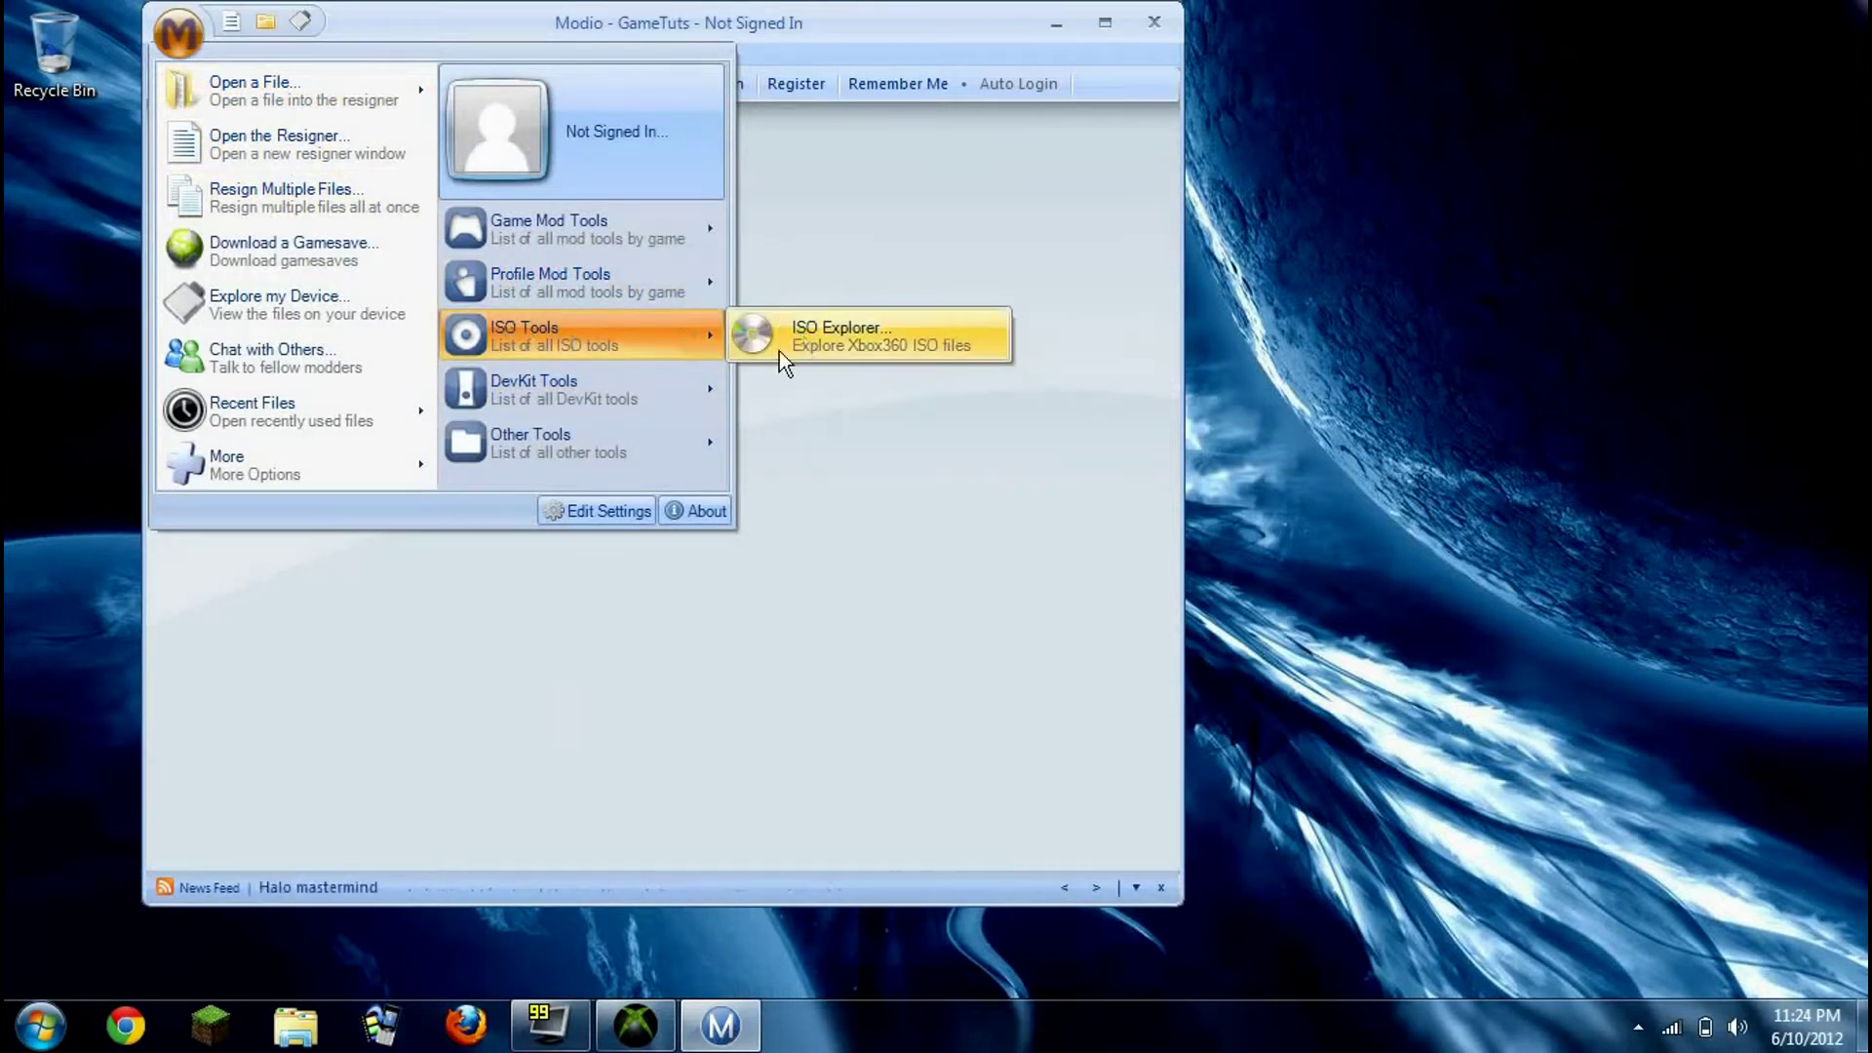
pyautogui.moveTo(673, 387)
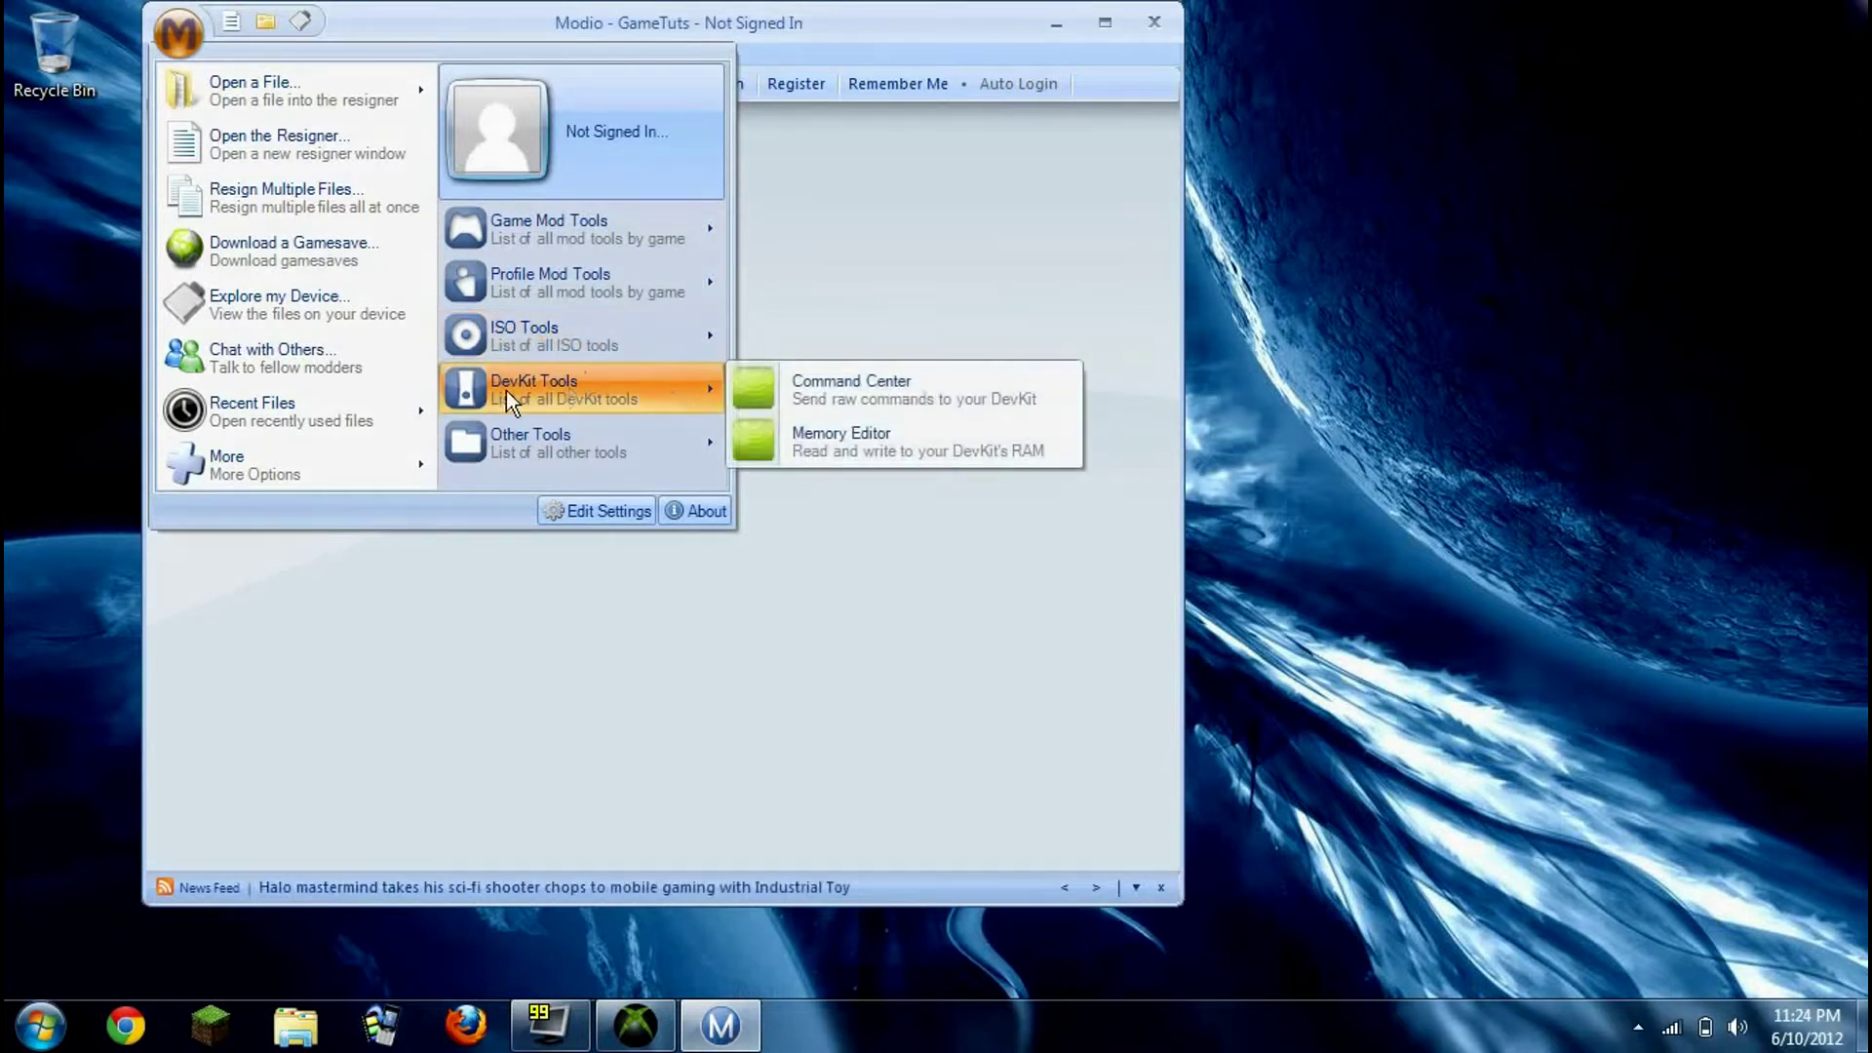
pyautogui.click(821, 388)
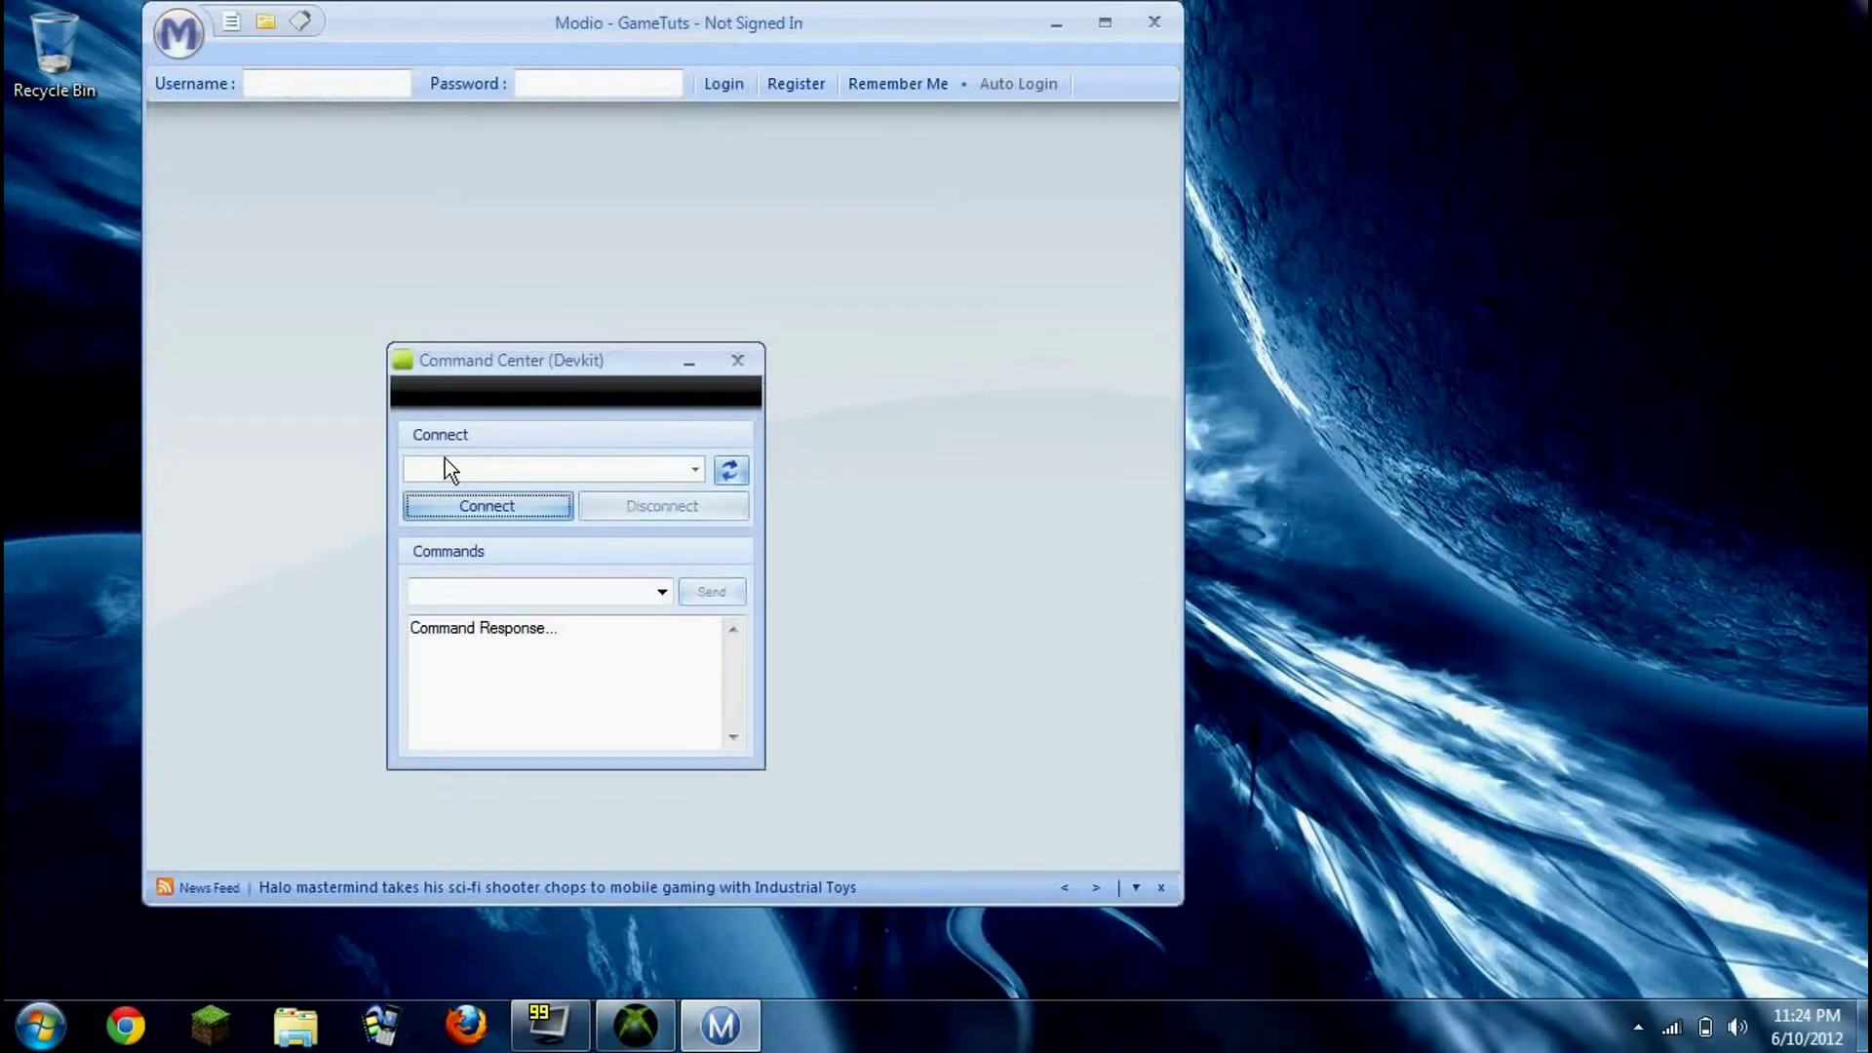
pyautogui.click(662, 592)
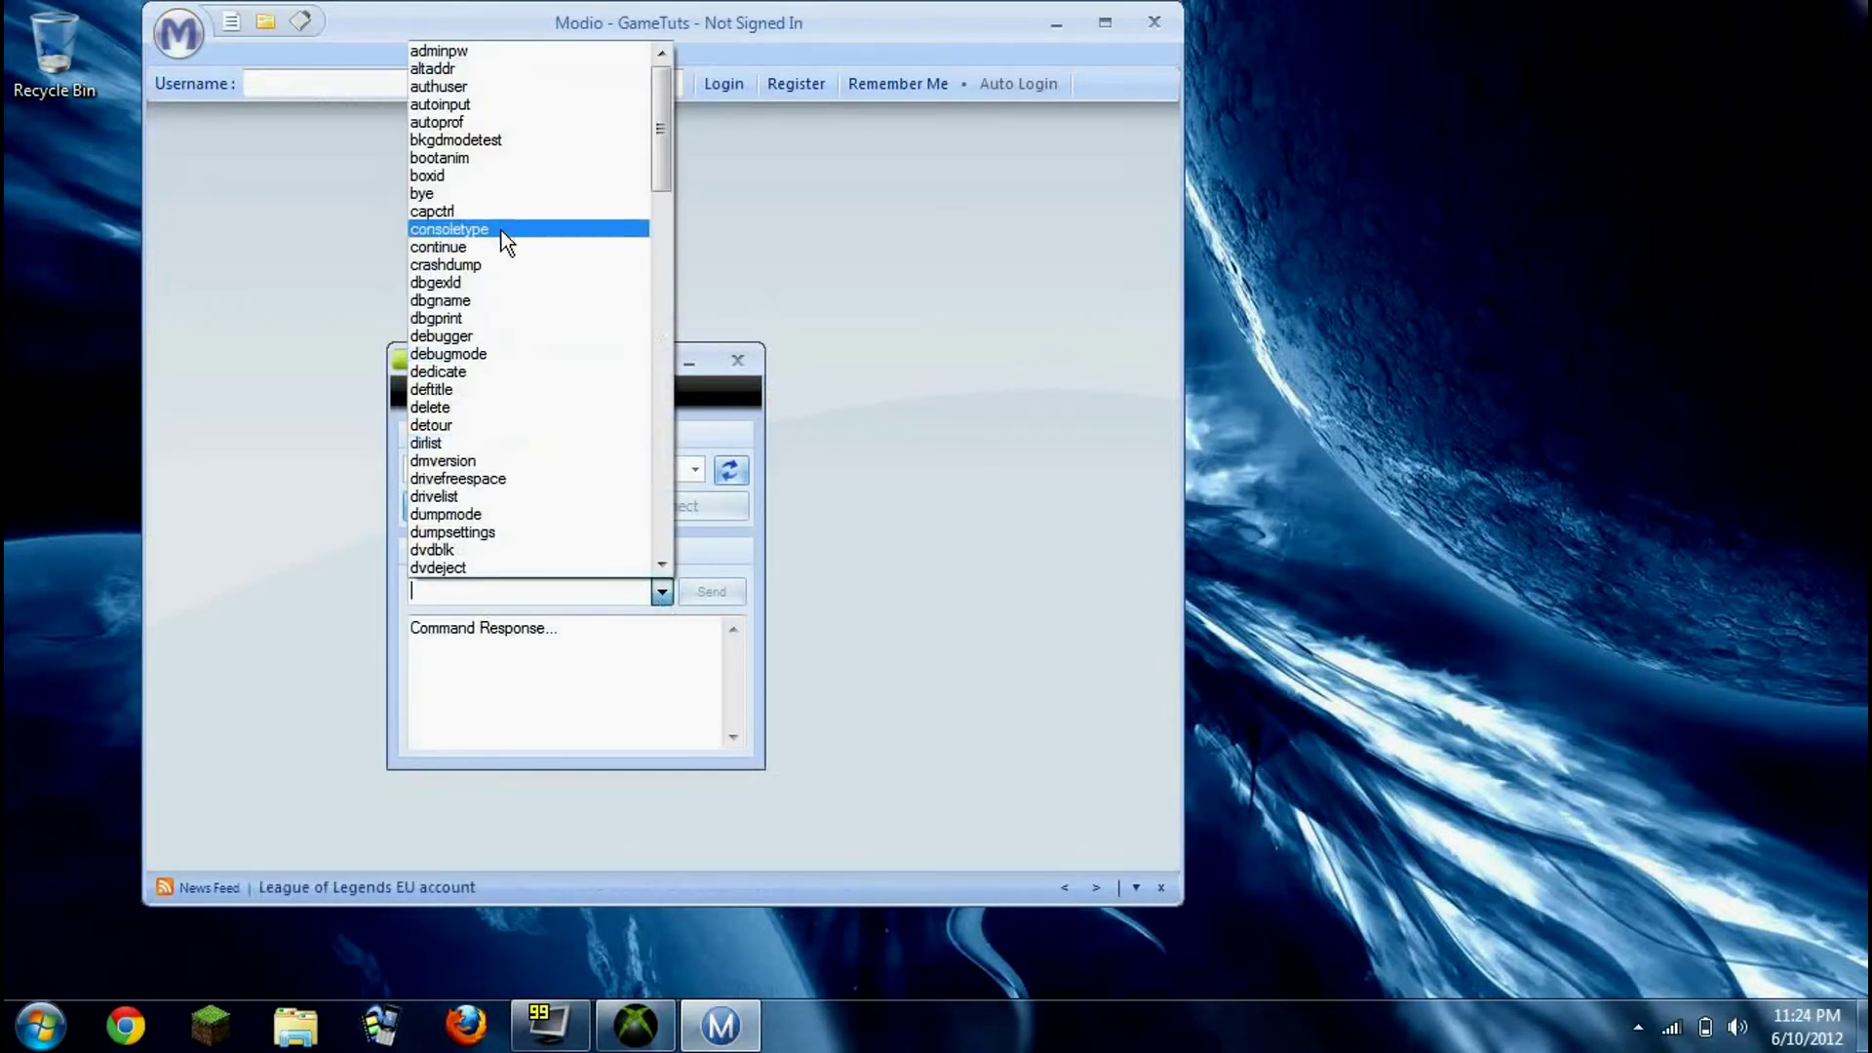
pyautogui.click(425, 686)
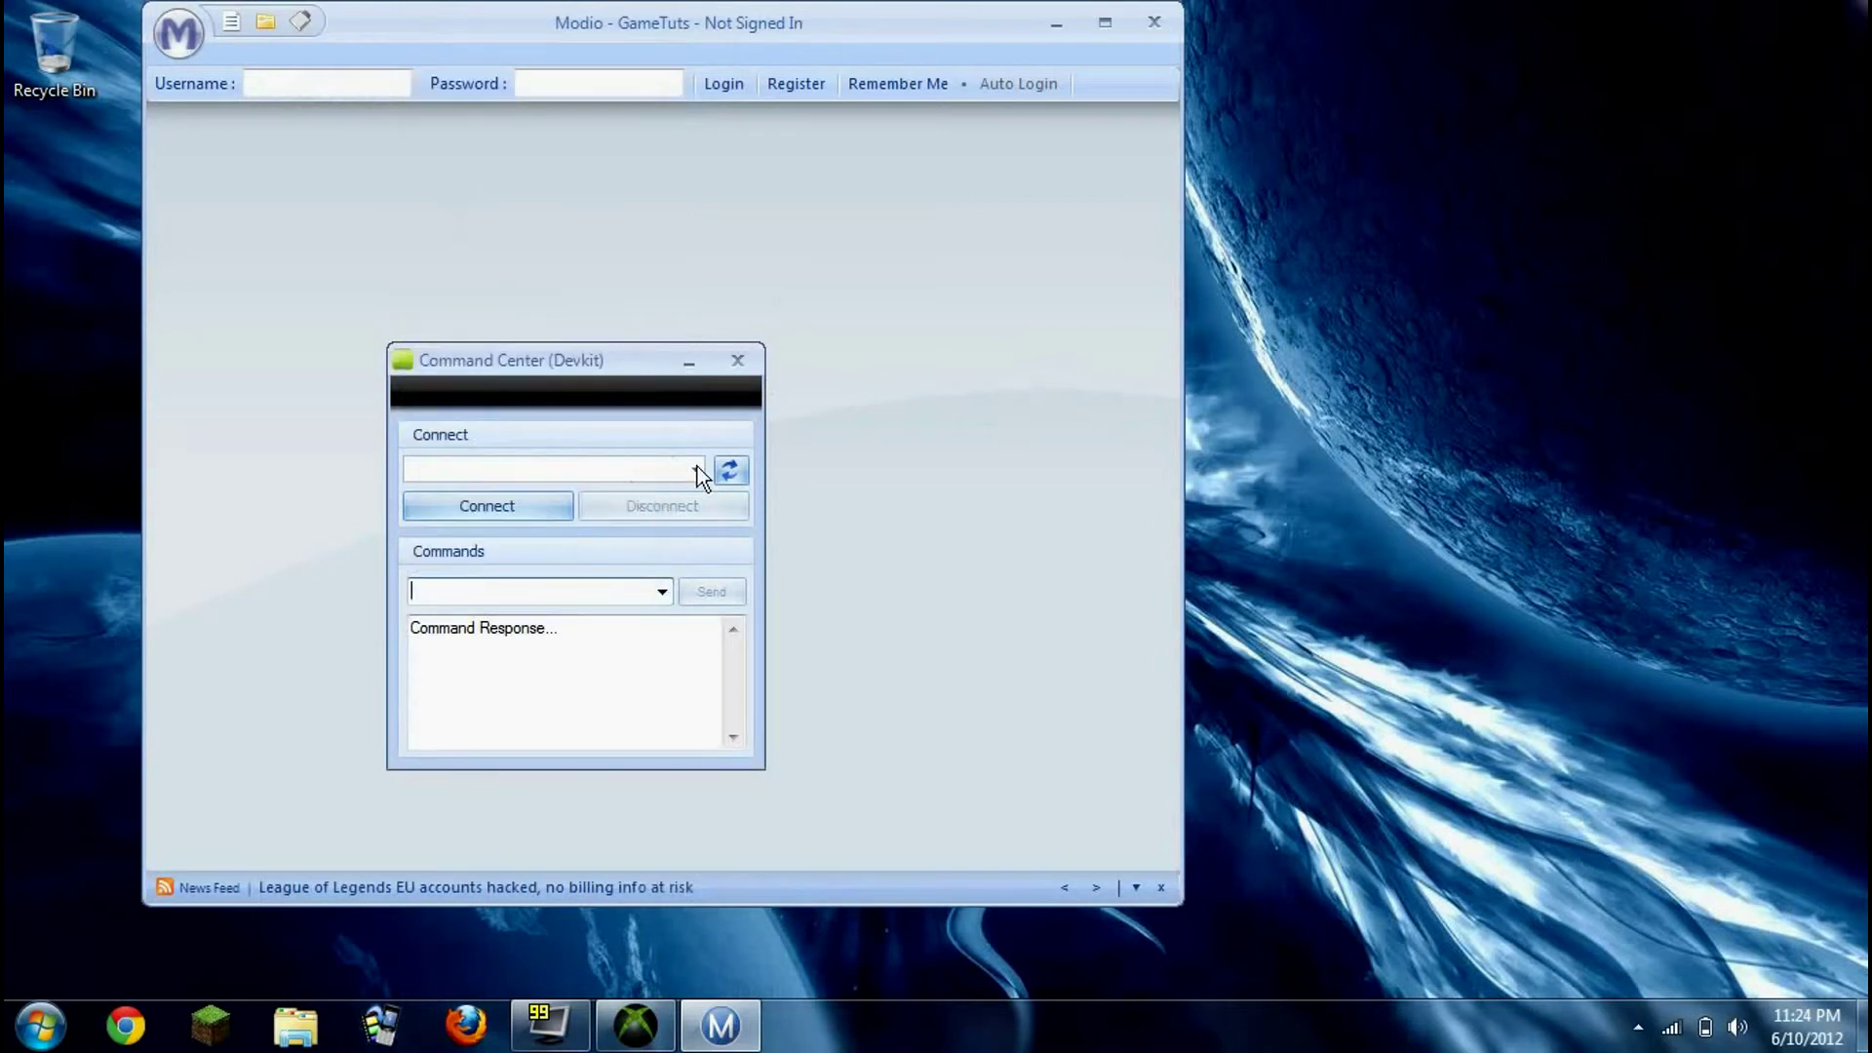
pyautogui.click(740, 358)
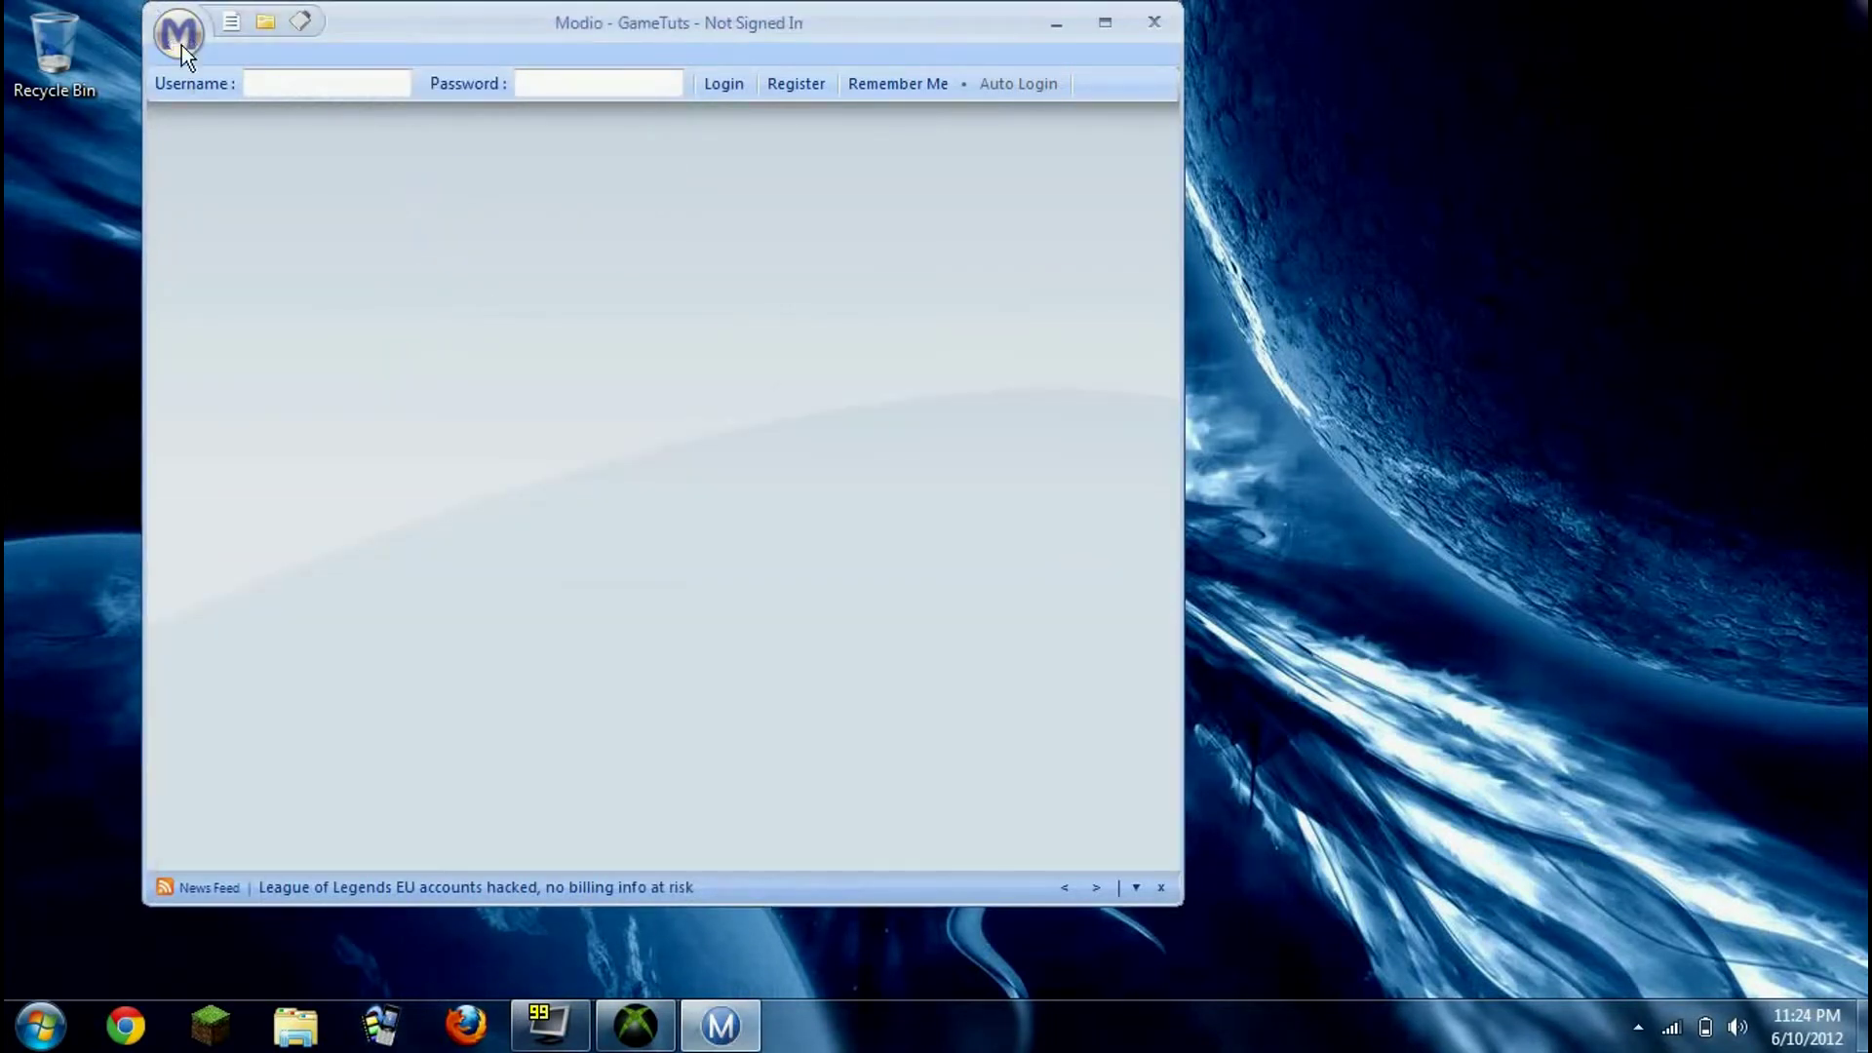
pyautogui.click(181, 45)
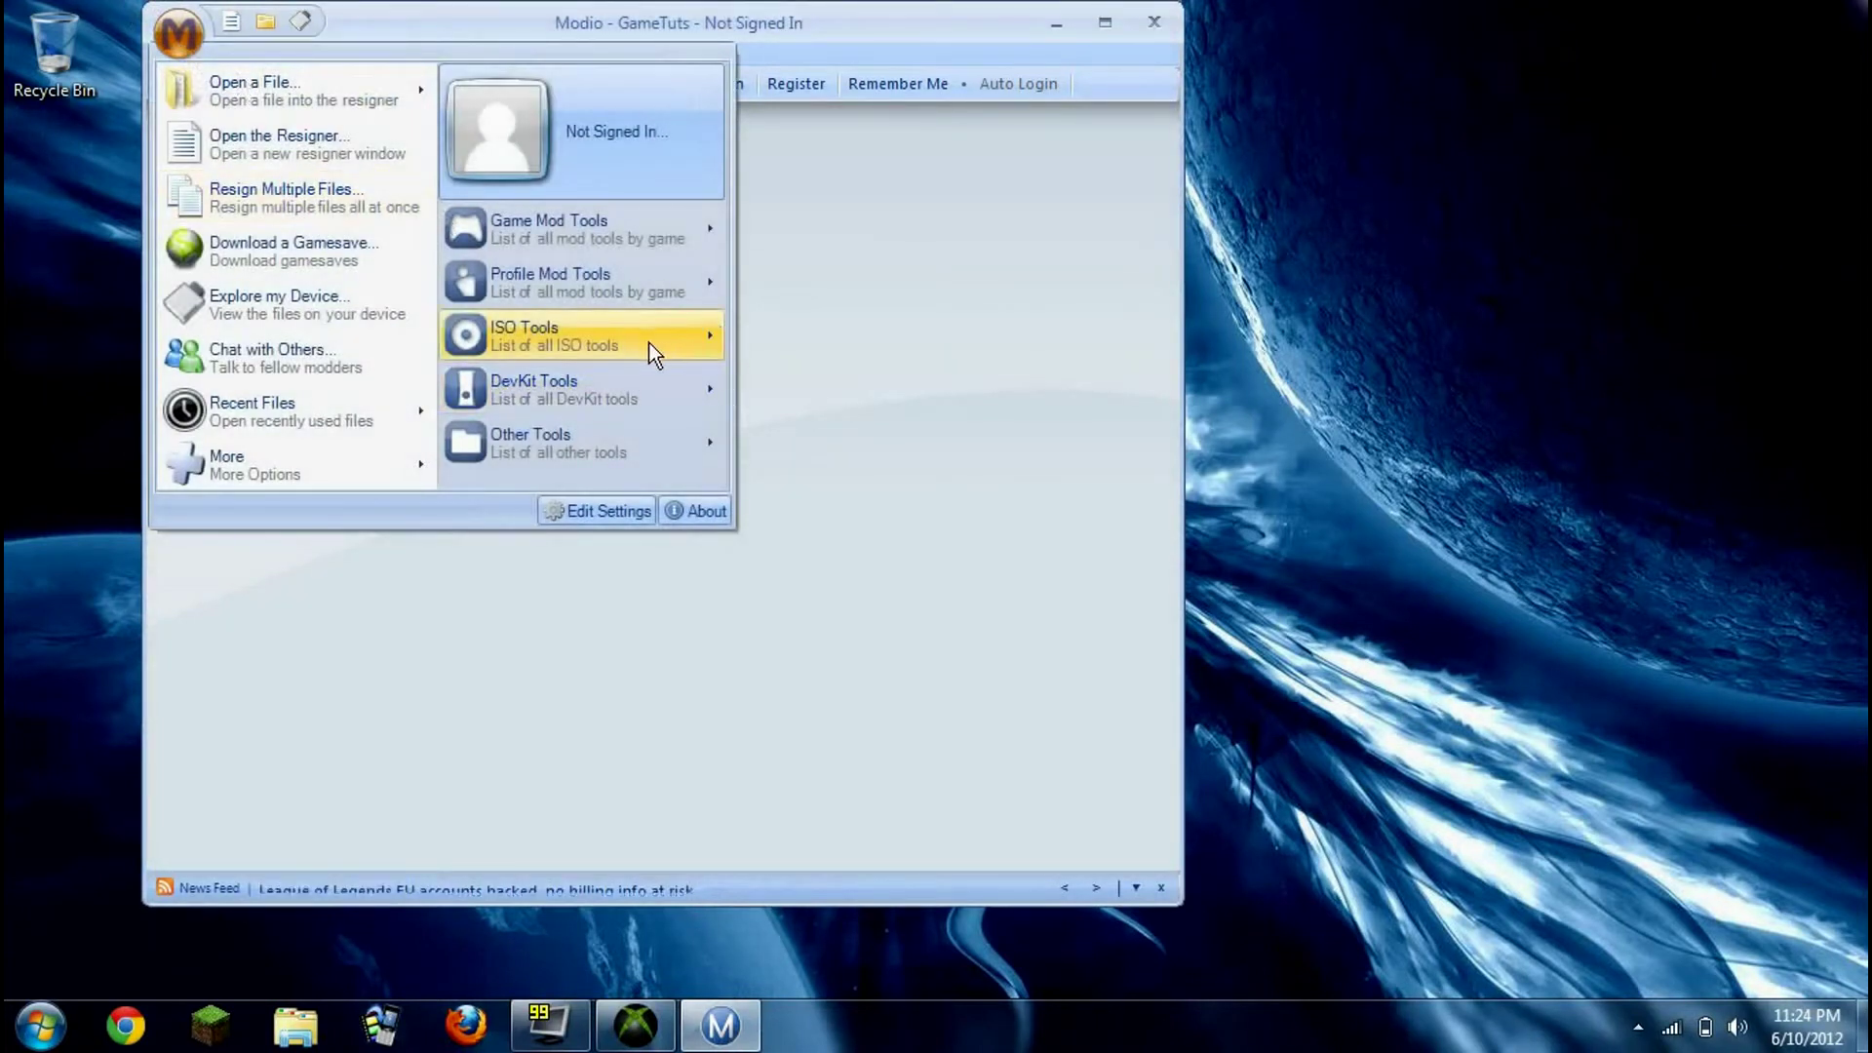
# Open the DevKit Memory Editor, then close it
pyautogui.moveTo(680, 414)
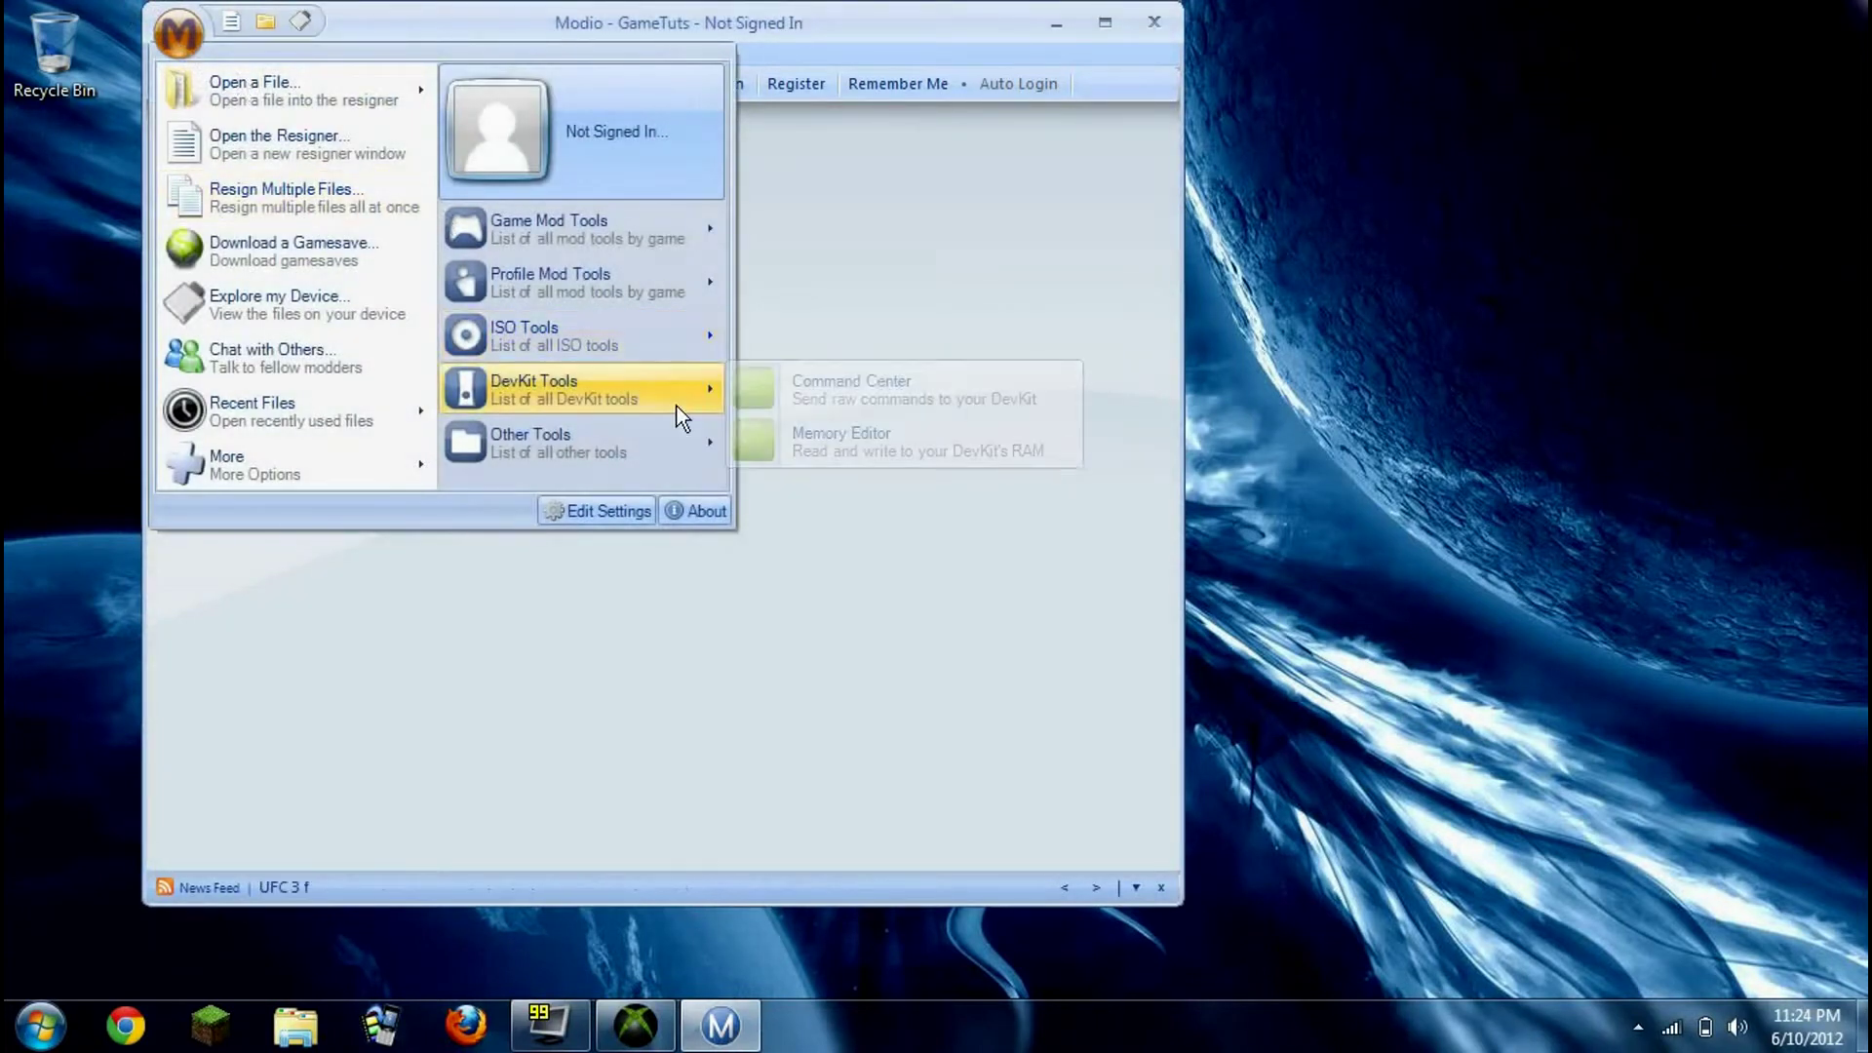
pyautogui.click(809, 442)
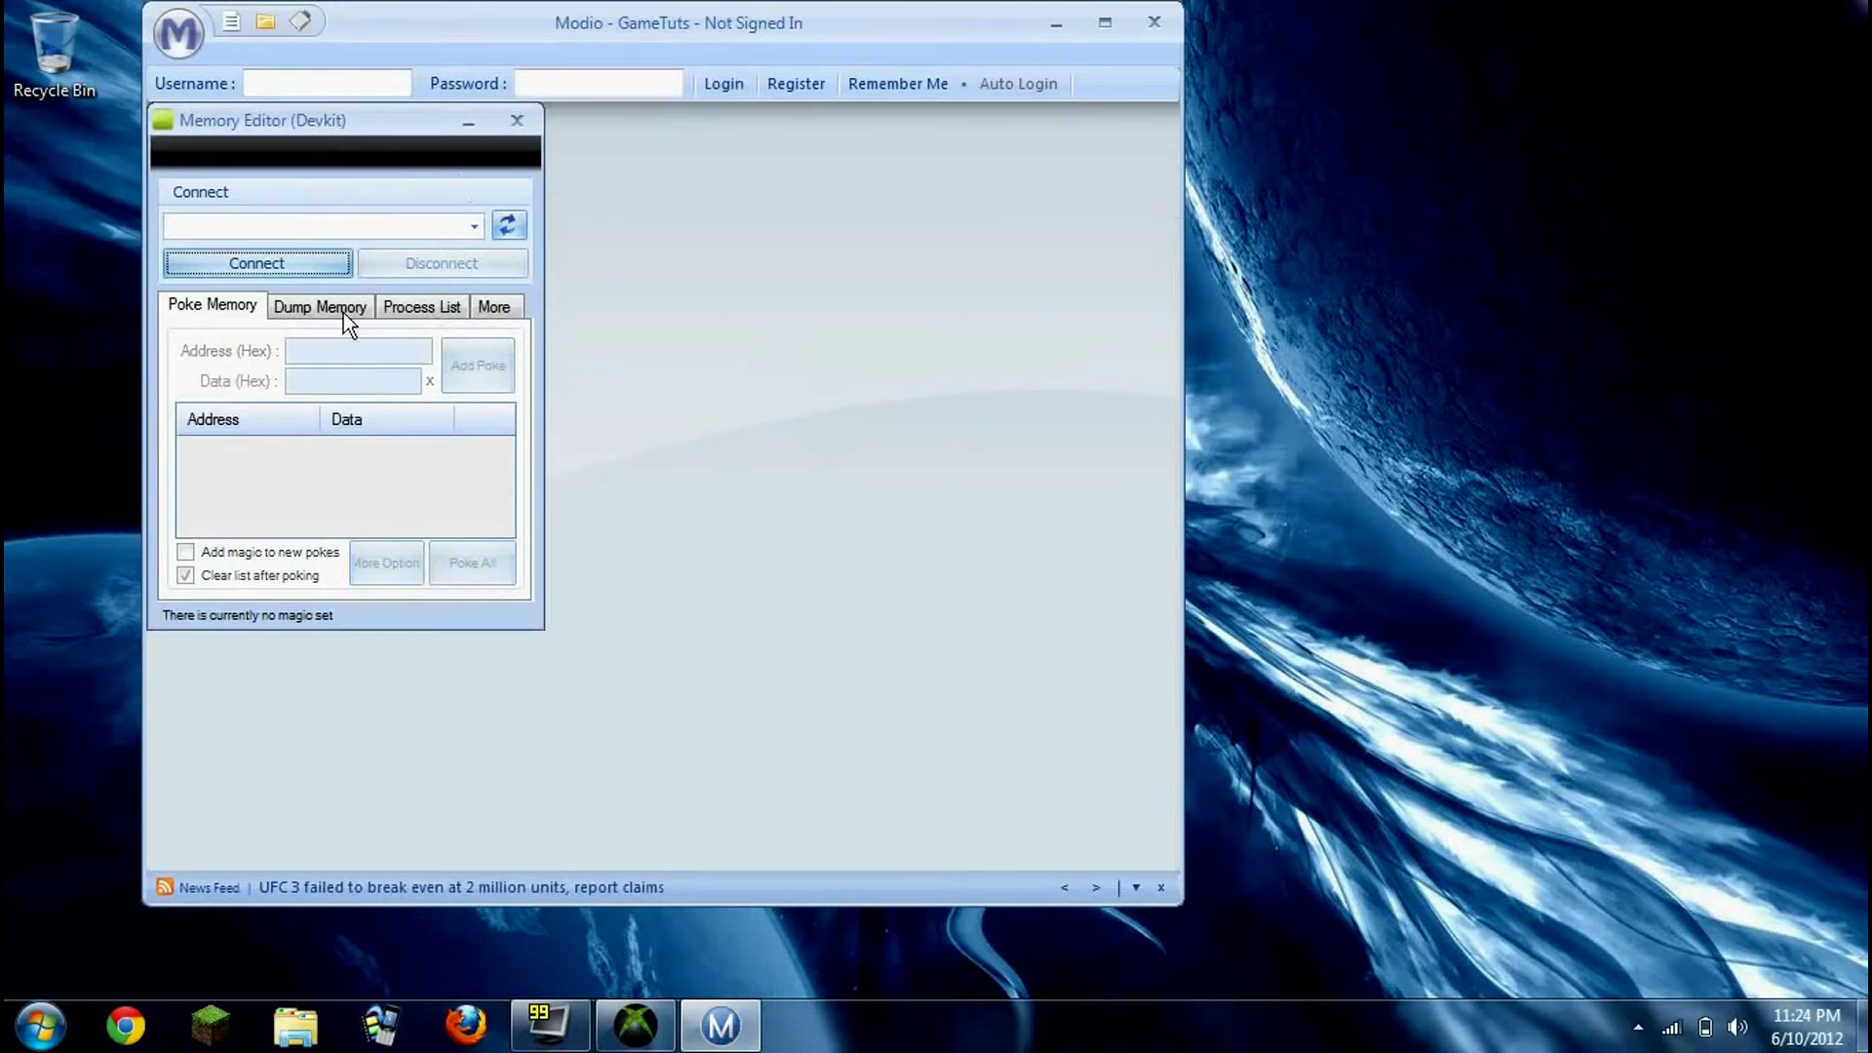
pyautogui.click(518, 121)
# Open the Gamer Picture Pack Creator from More > Other Tools
pyautogui.click(179, 34)
pyautogui.moveTo(398, 478)
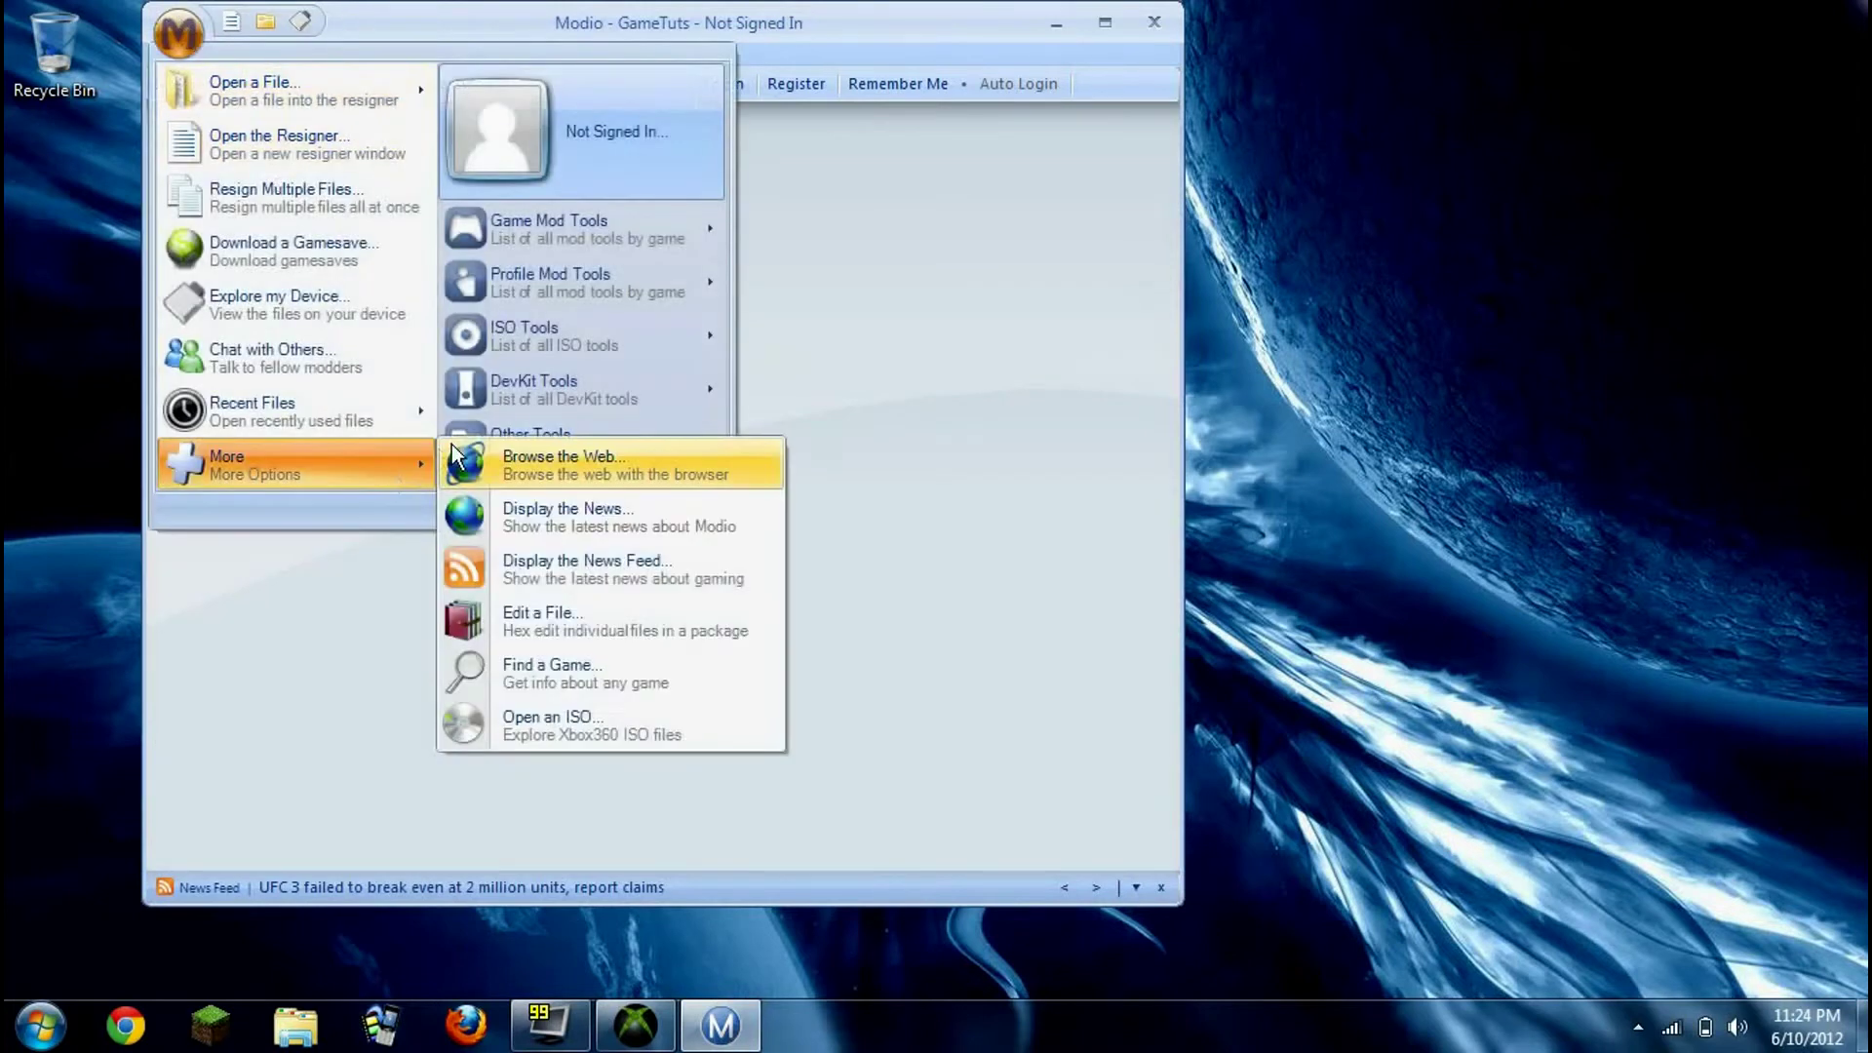
pyautogui.moveTo(596, 436)
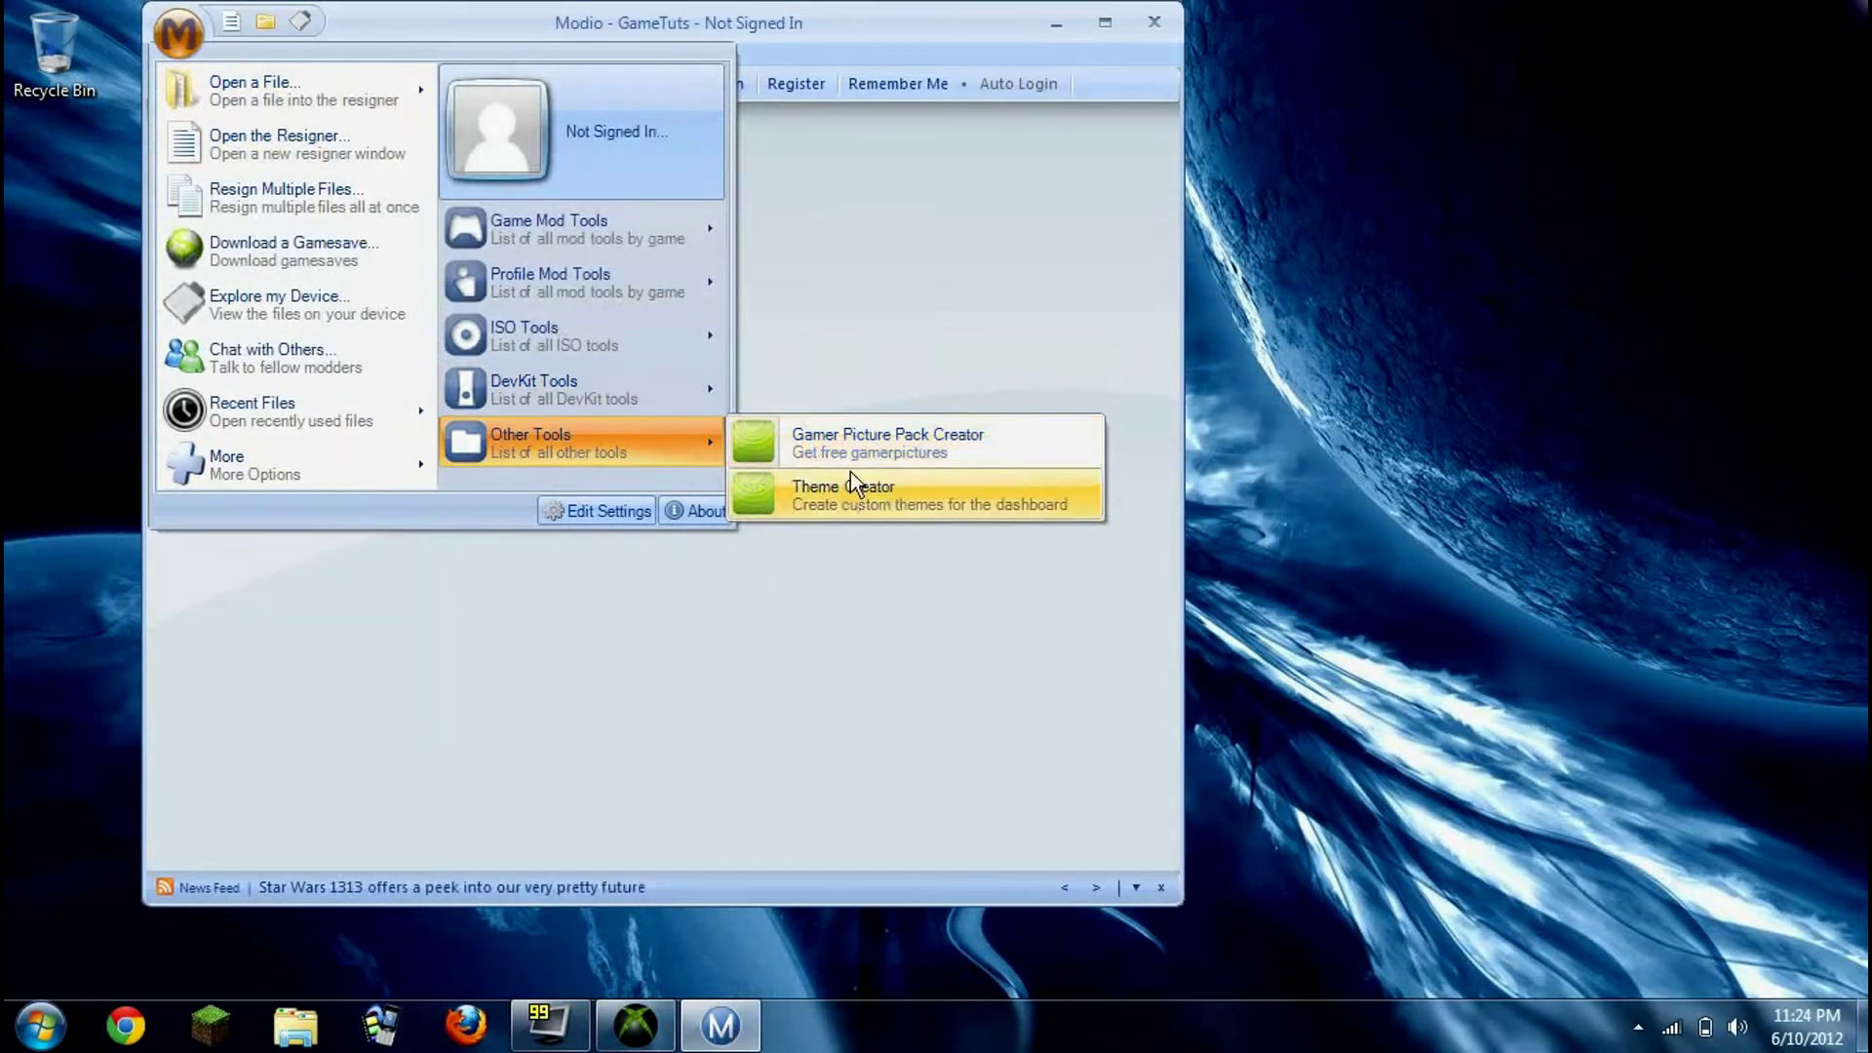
pyautogui.click(850, 443)
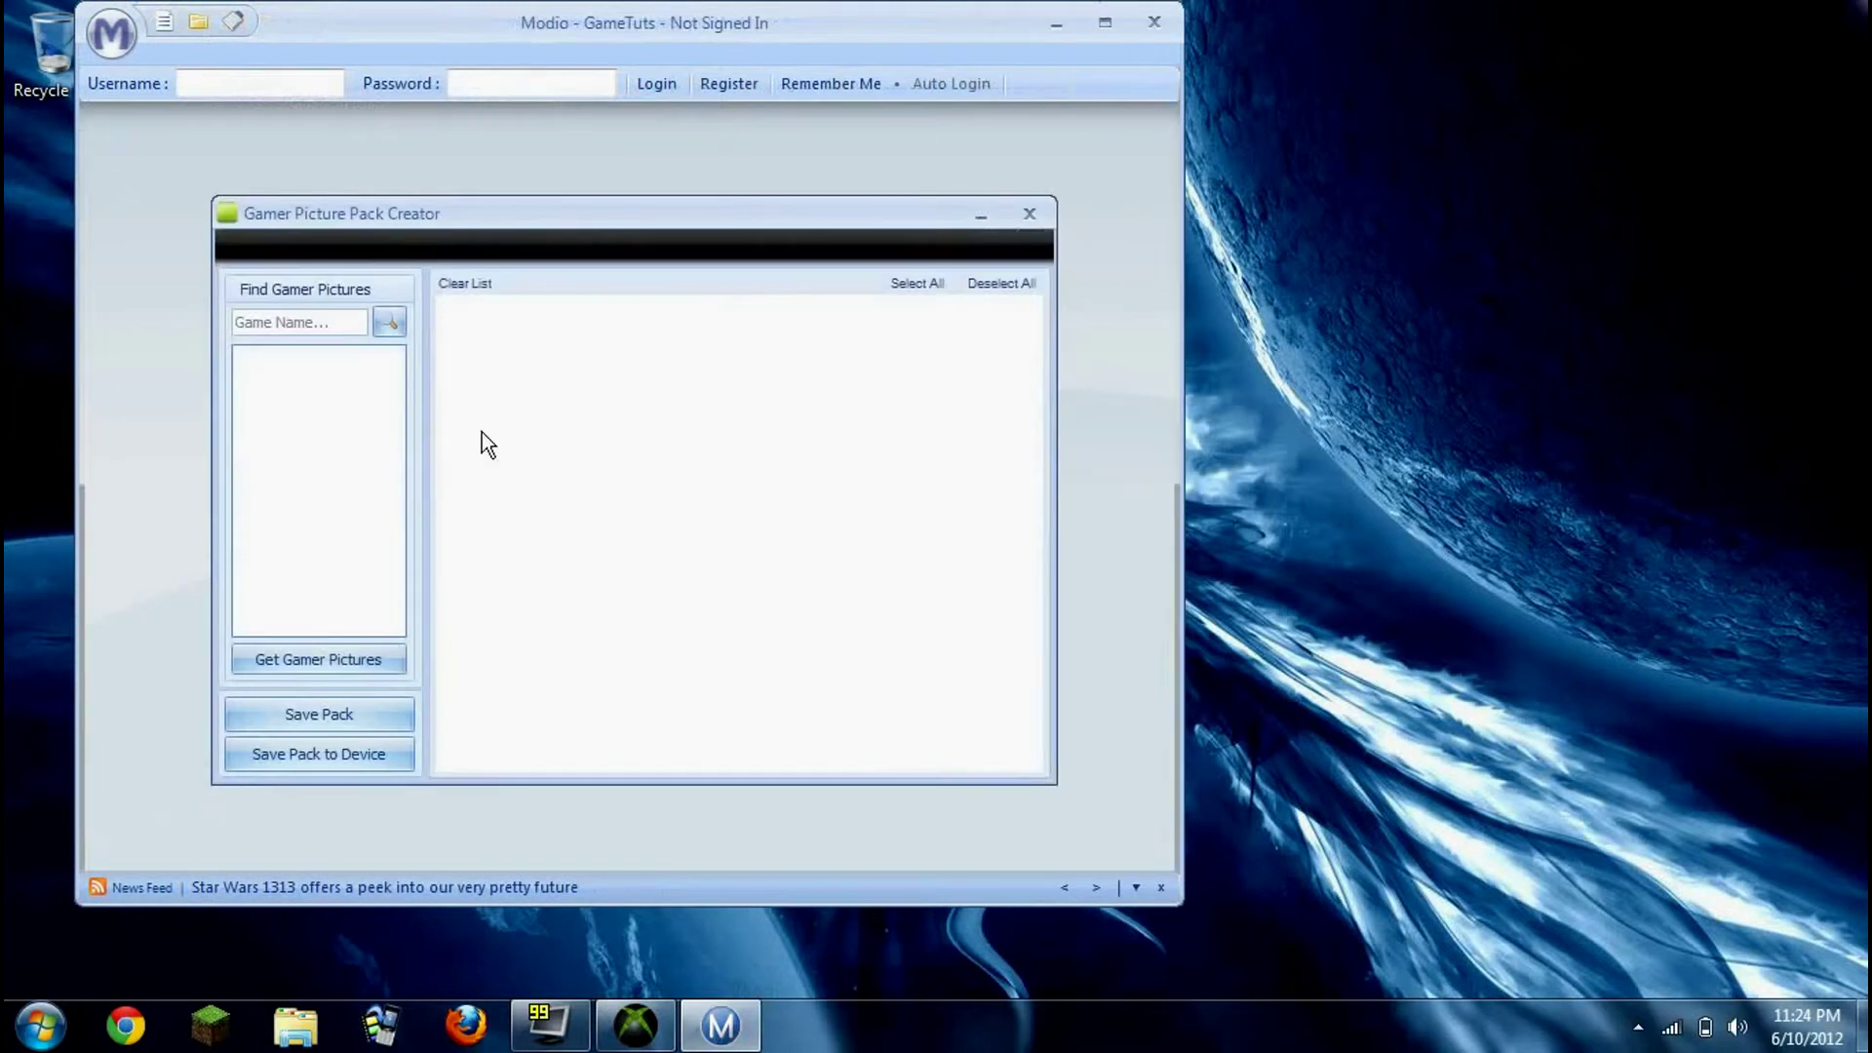
# Search the Gamer Picture Pack Creator for 'family guy' and dismiss the No Games Found message
pyautogui.click(291, 323)
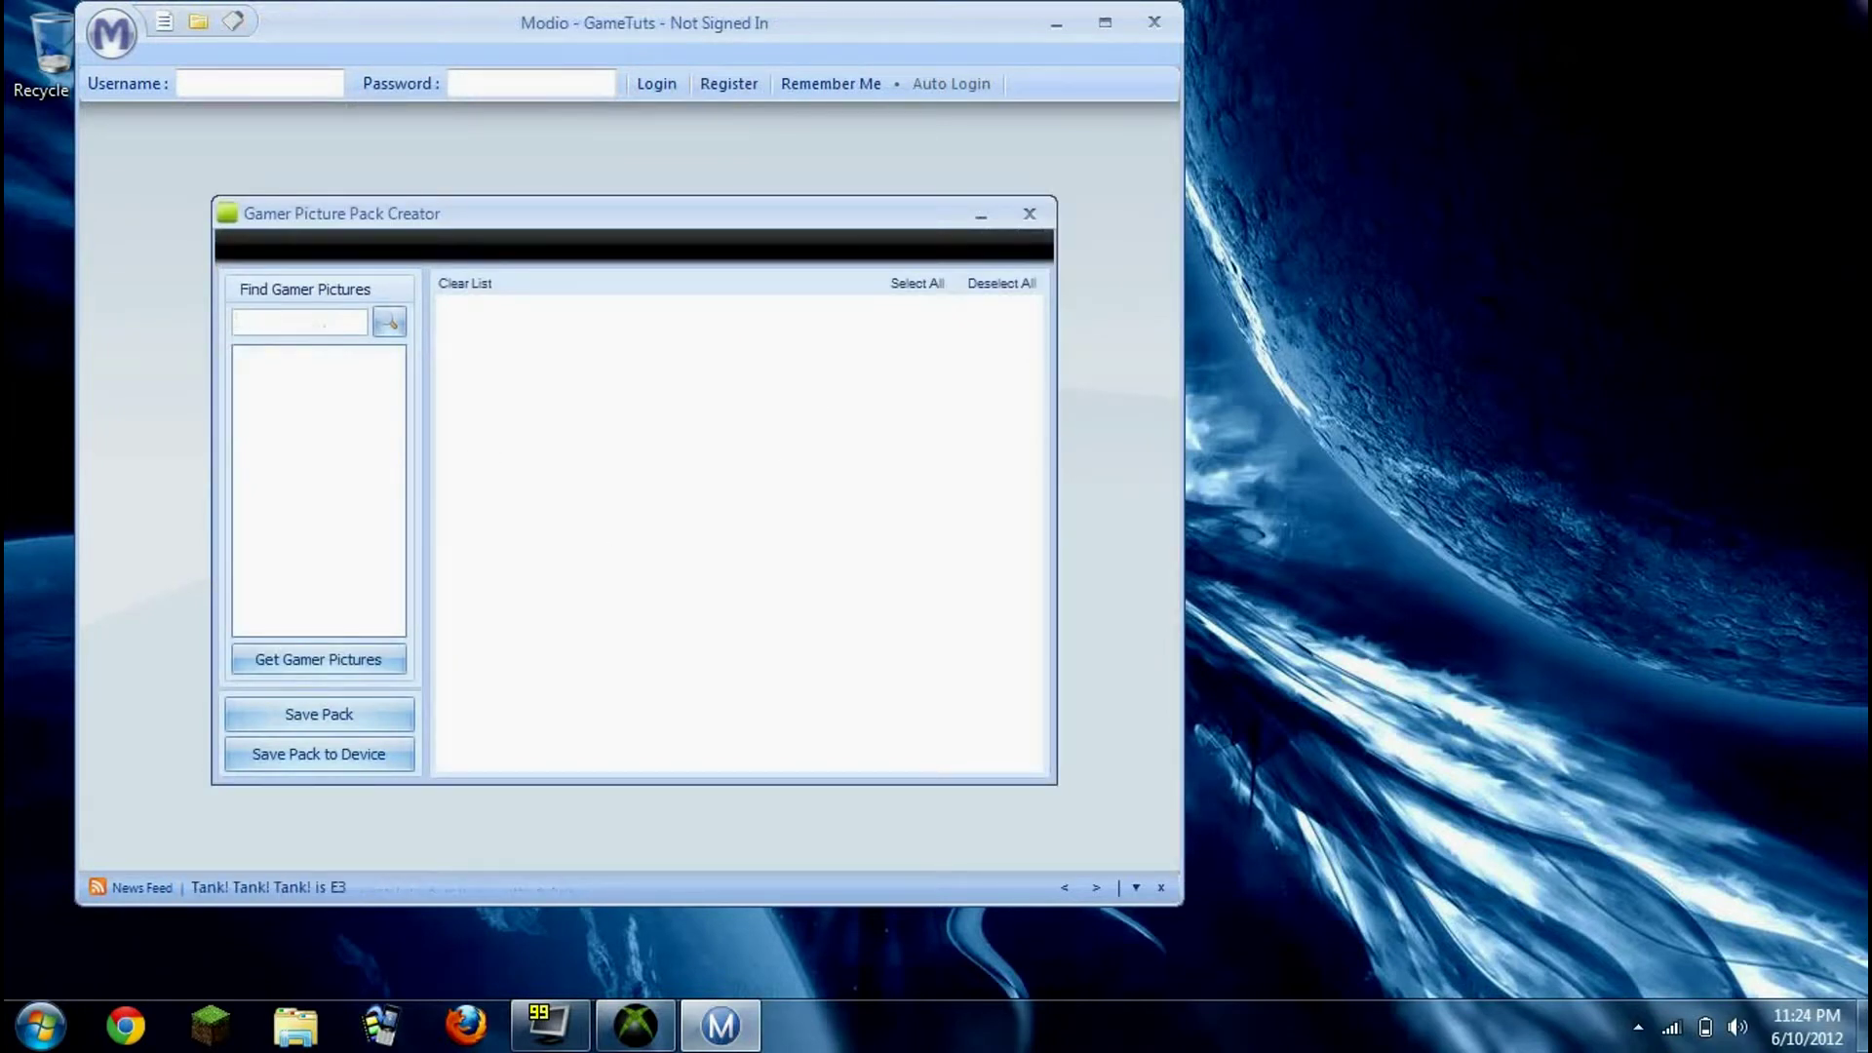
pyautogui.write('family')
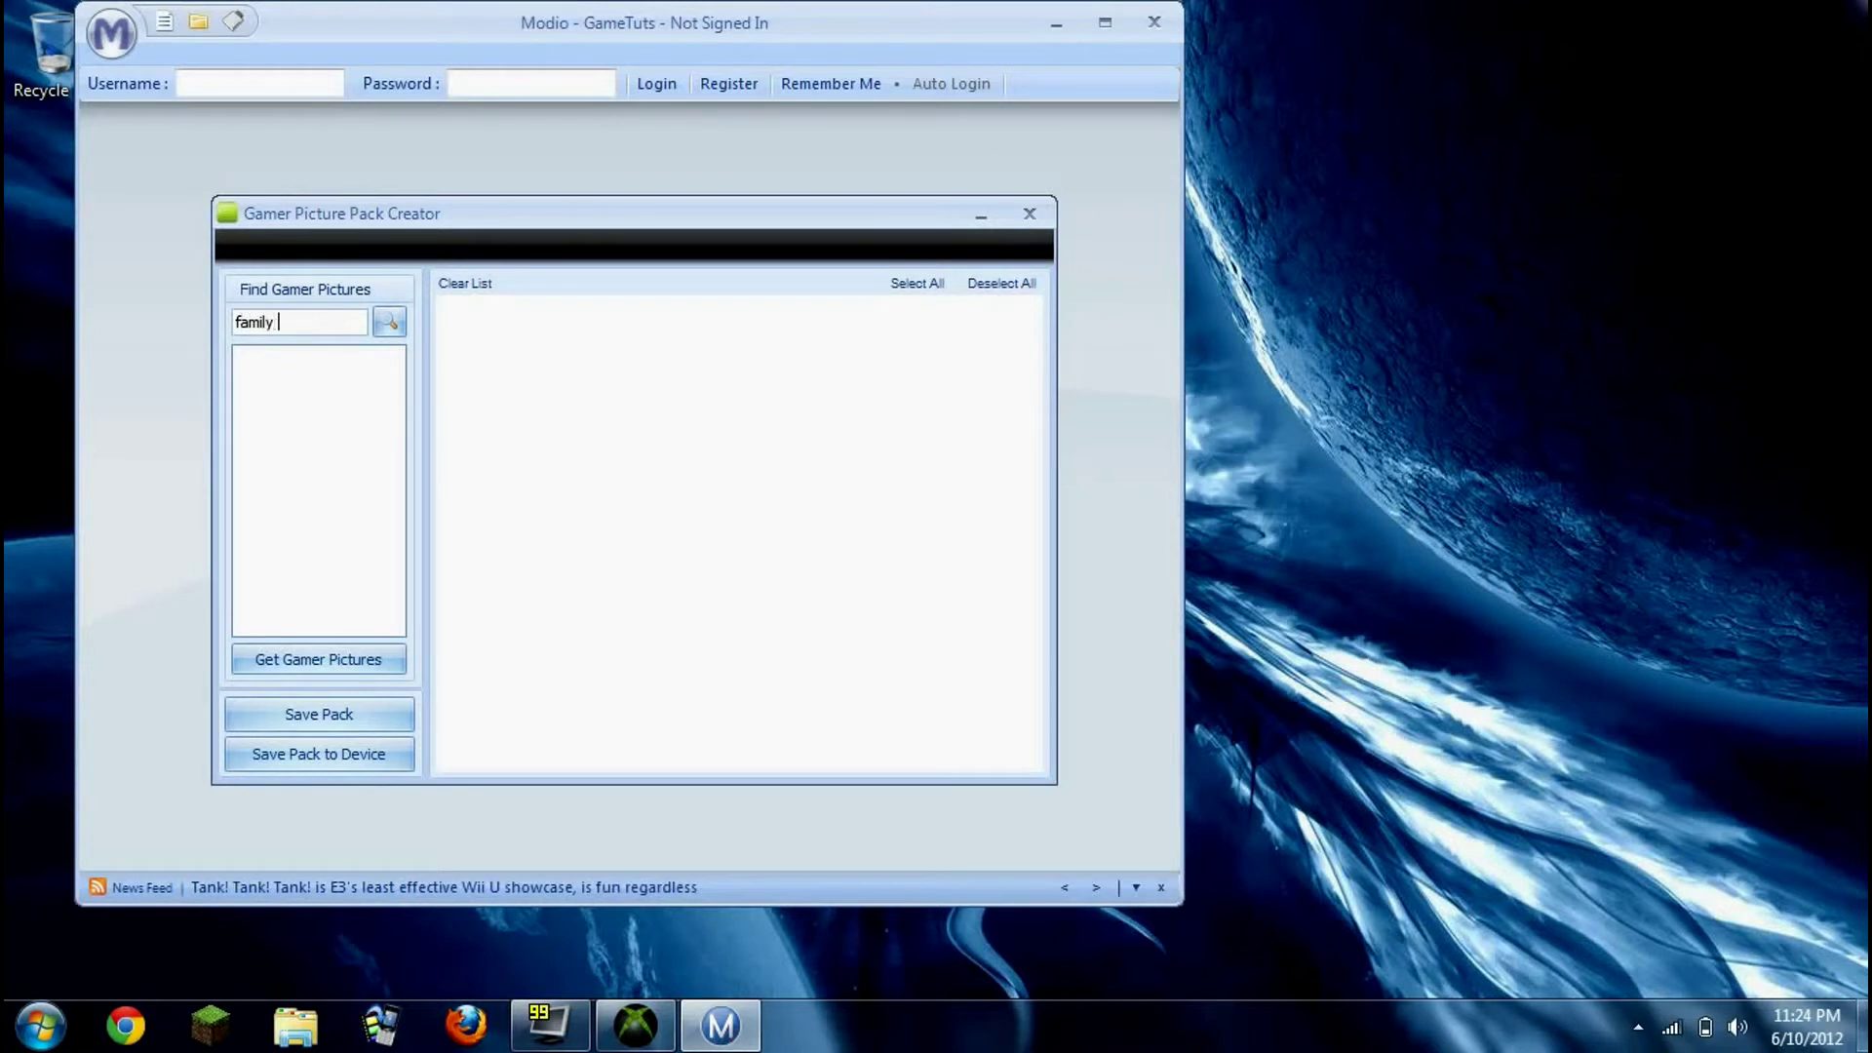
pyautogui.write(' guy')
pyautogui.press('Return')
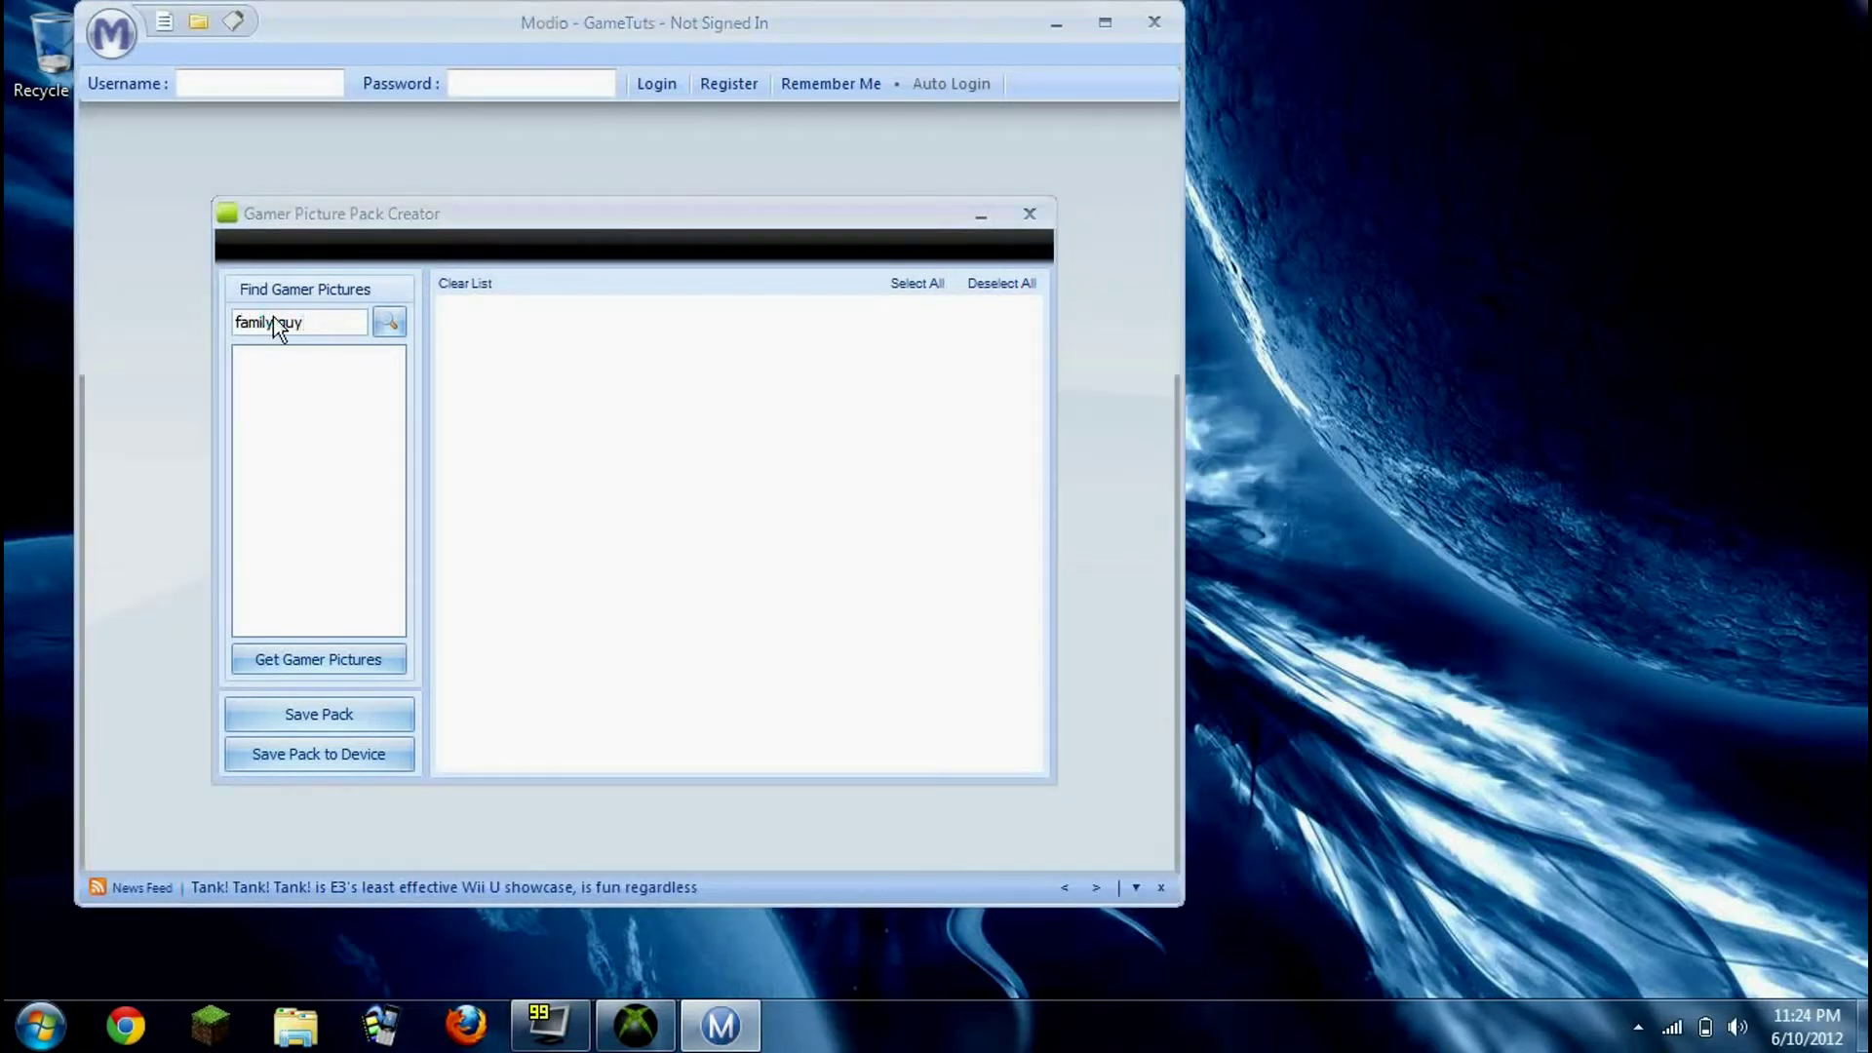
pyautogui.click(983, 603)
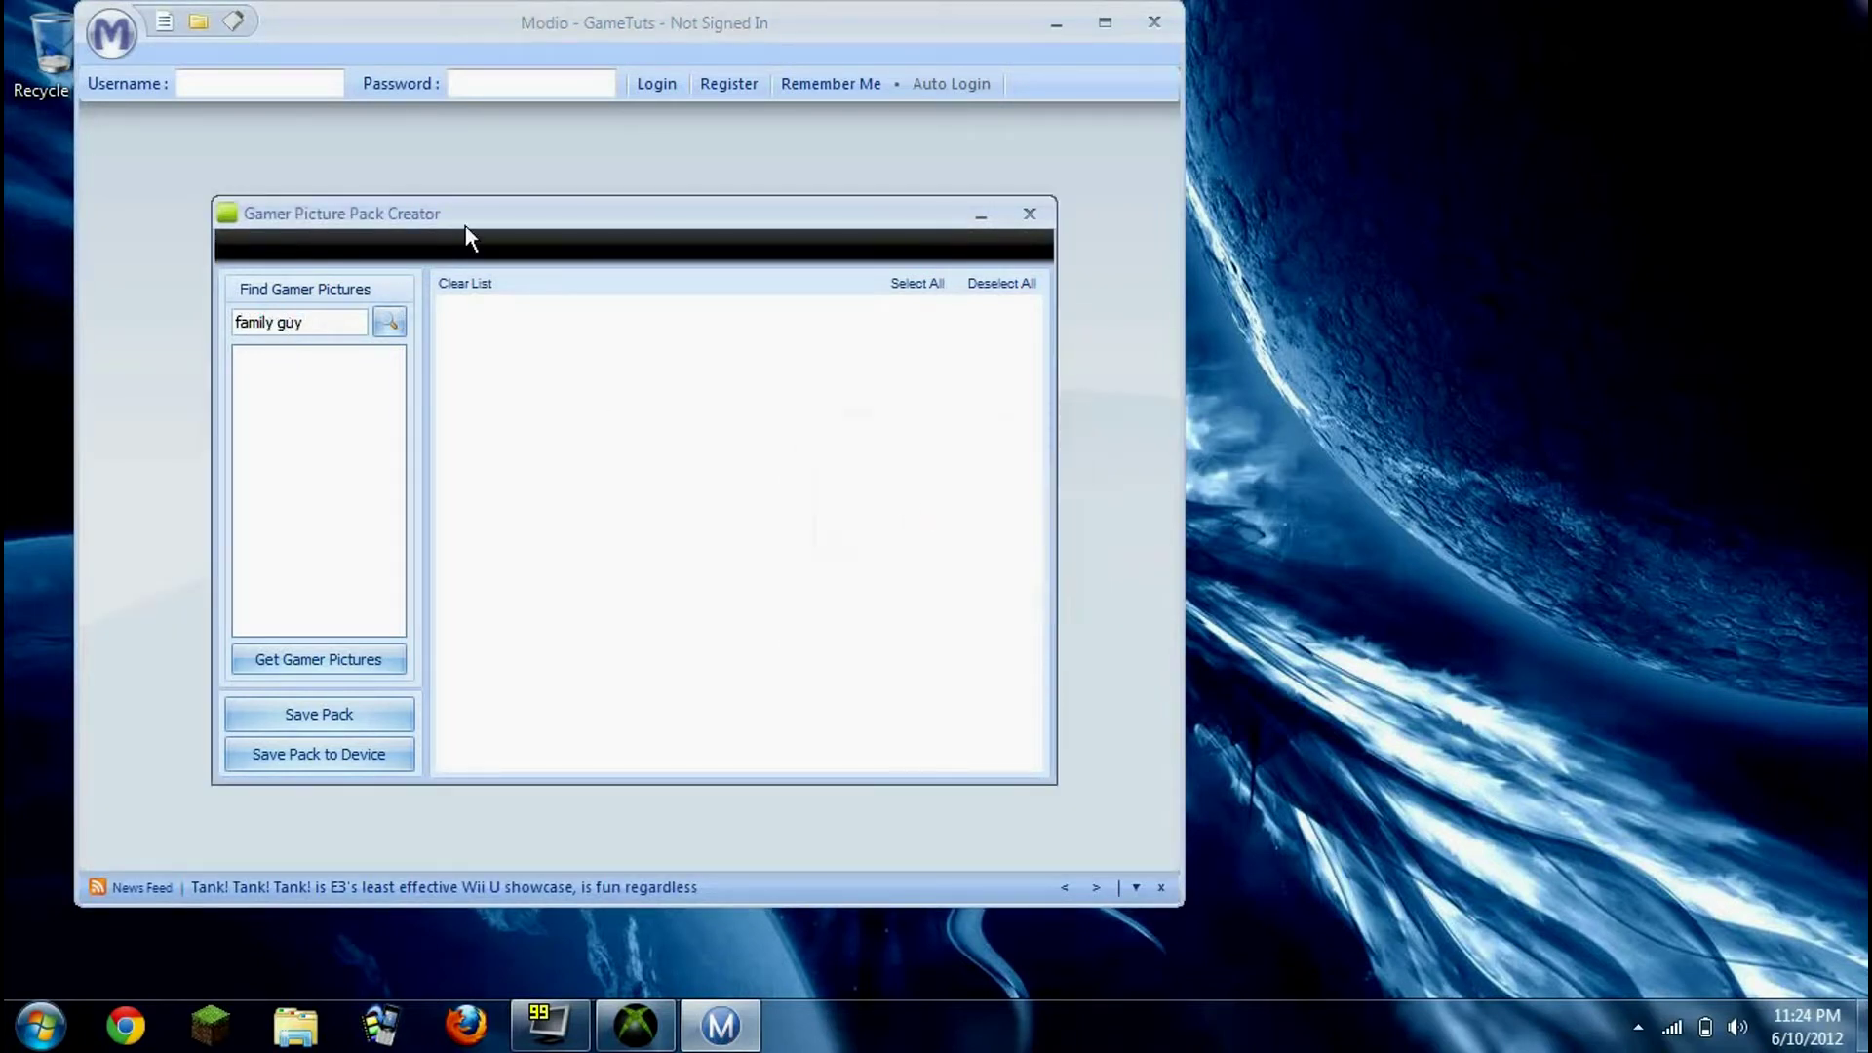
# Search for 'halo reach' instead and dismiss the No Games Found message
pyautogui.click(314, 324)
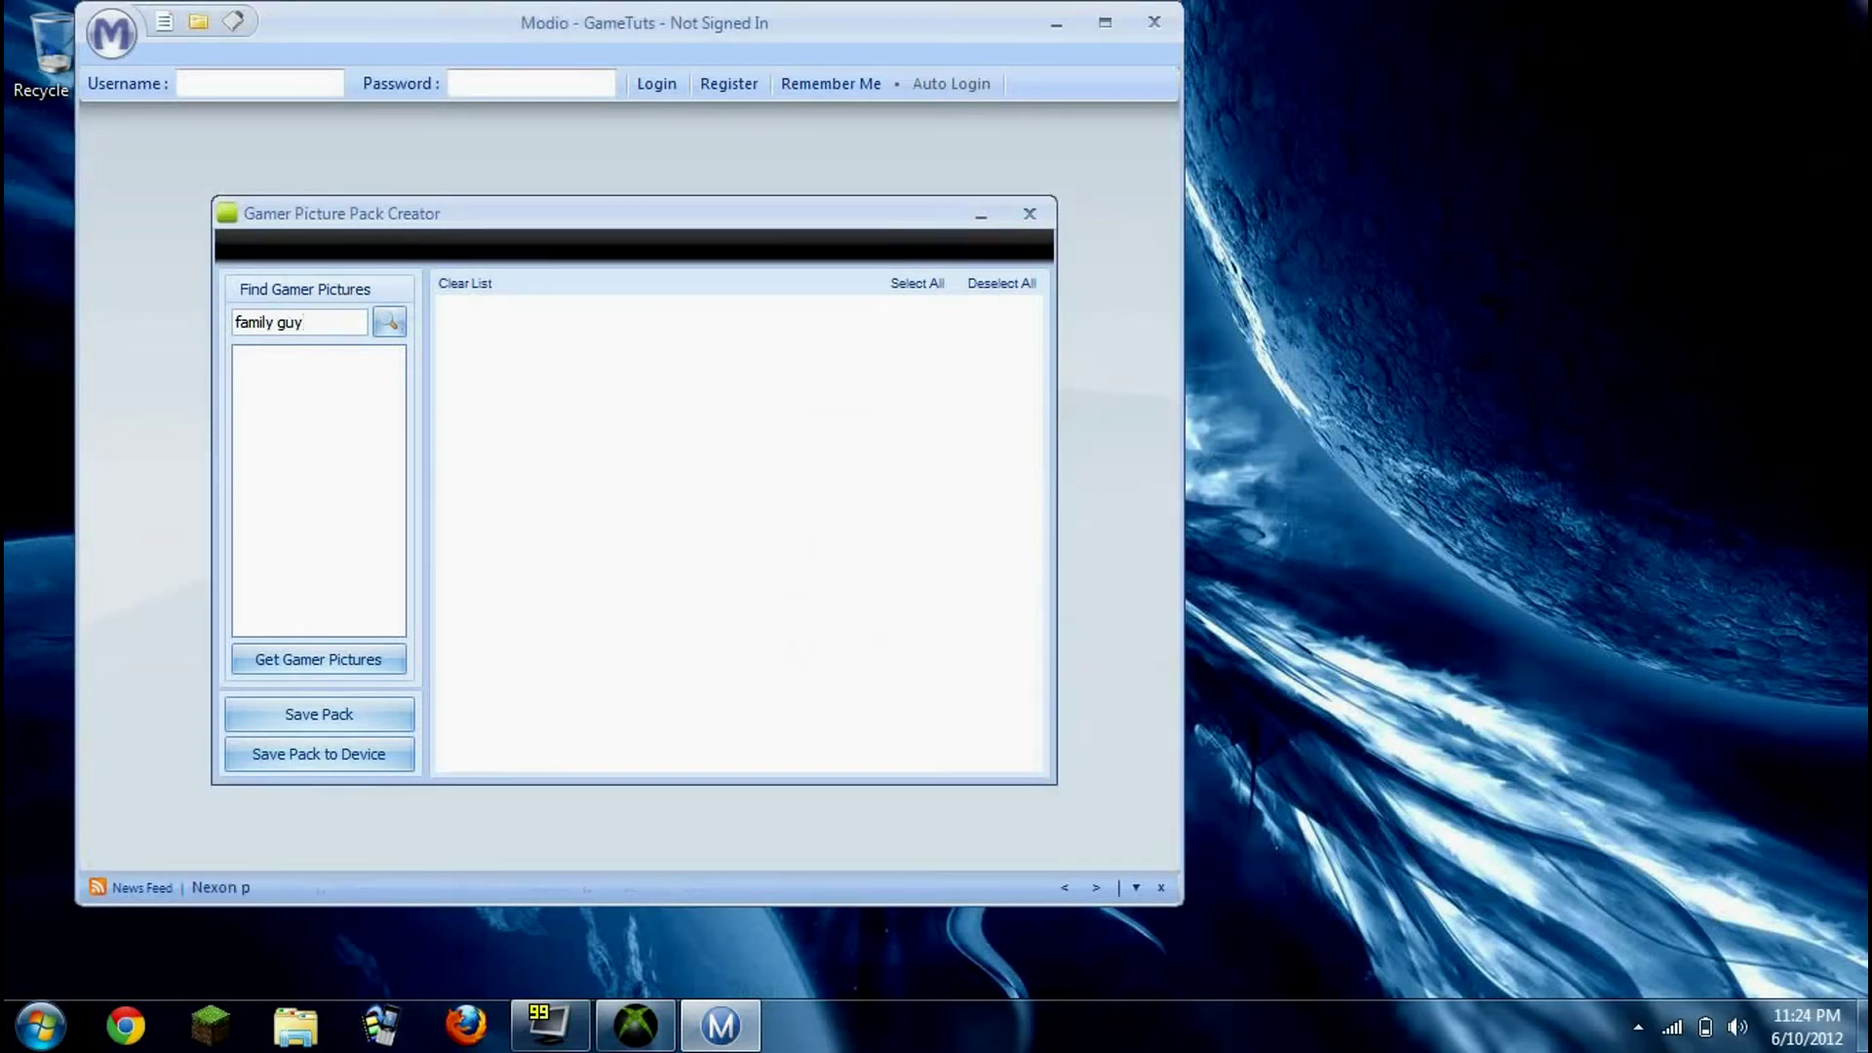
pyautogui.press('BackSpace')
pyautogui.press('BackSpace')
pyautogui.press('BackSpace')
pyautogui.press('BackSpace')
pyautogui.press('BackSpace')
pyautogui.press('BackSpace')
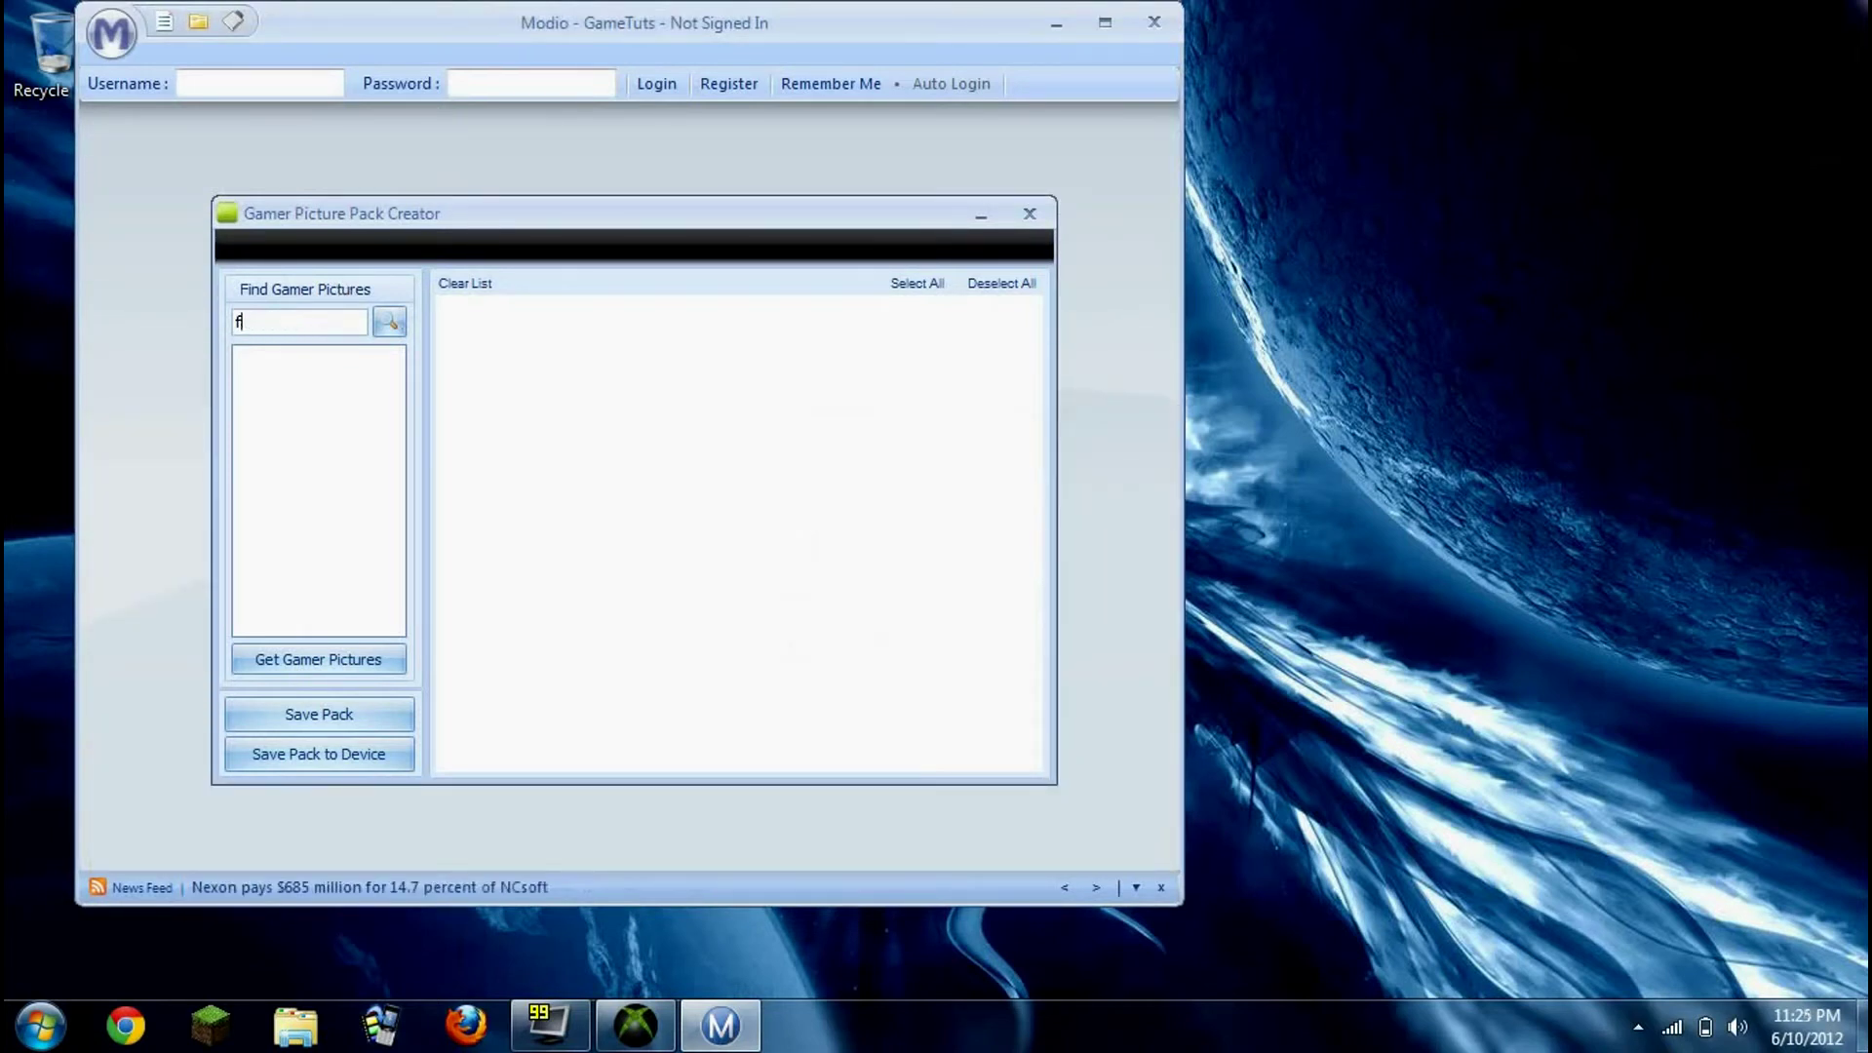
pyautogui.write('halo reach')
pyautogui.press('Return')
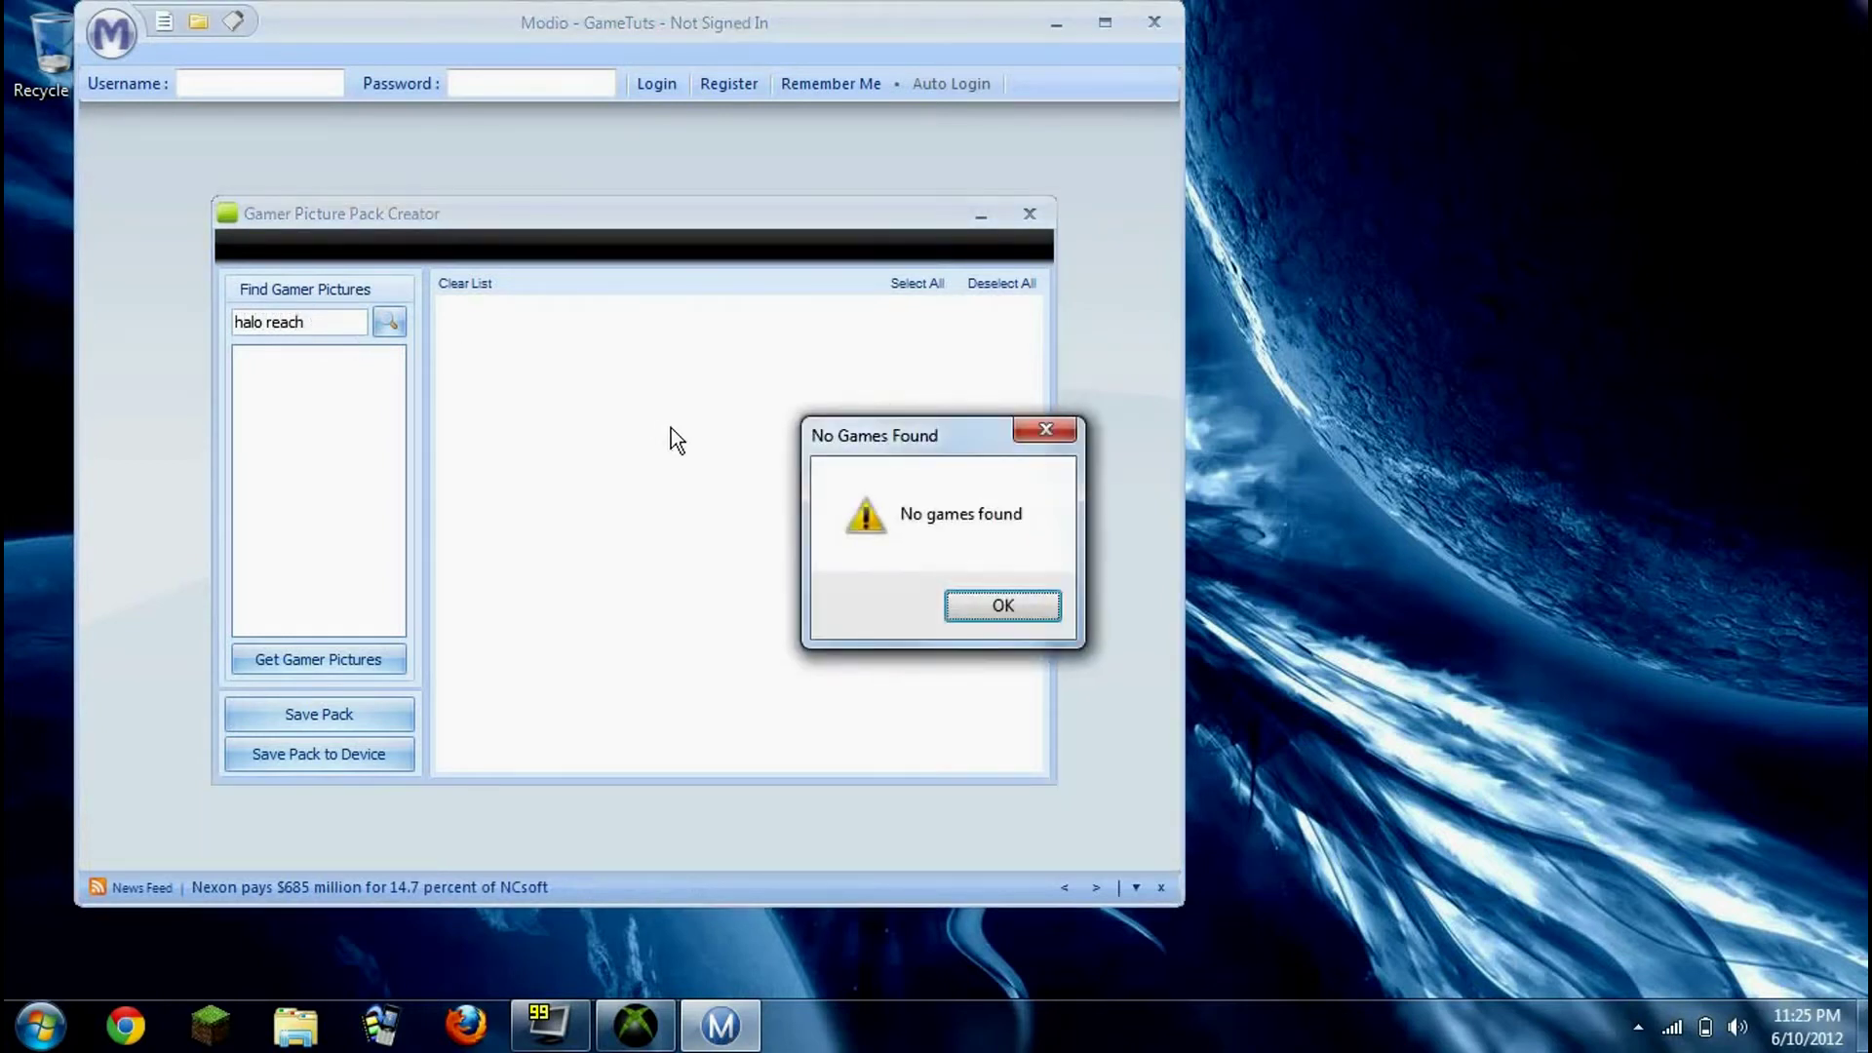
pyautogui.click(999, 603)
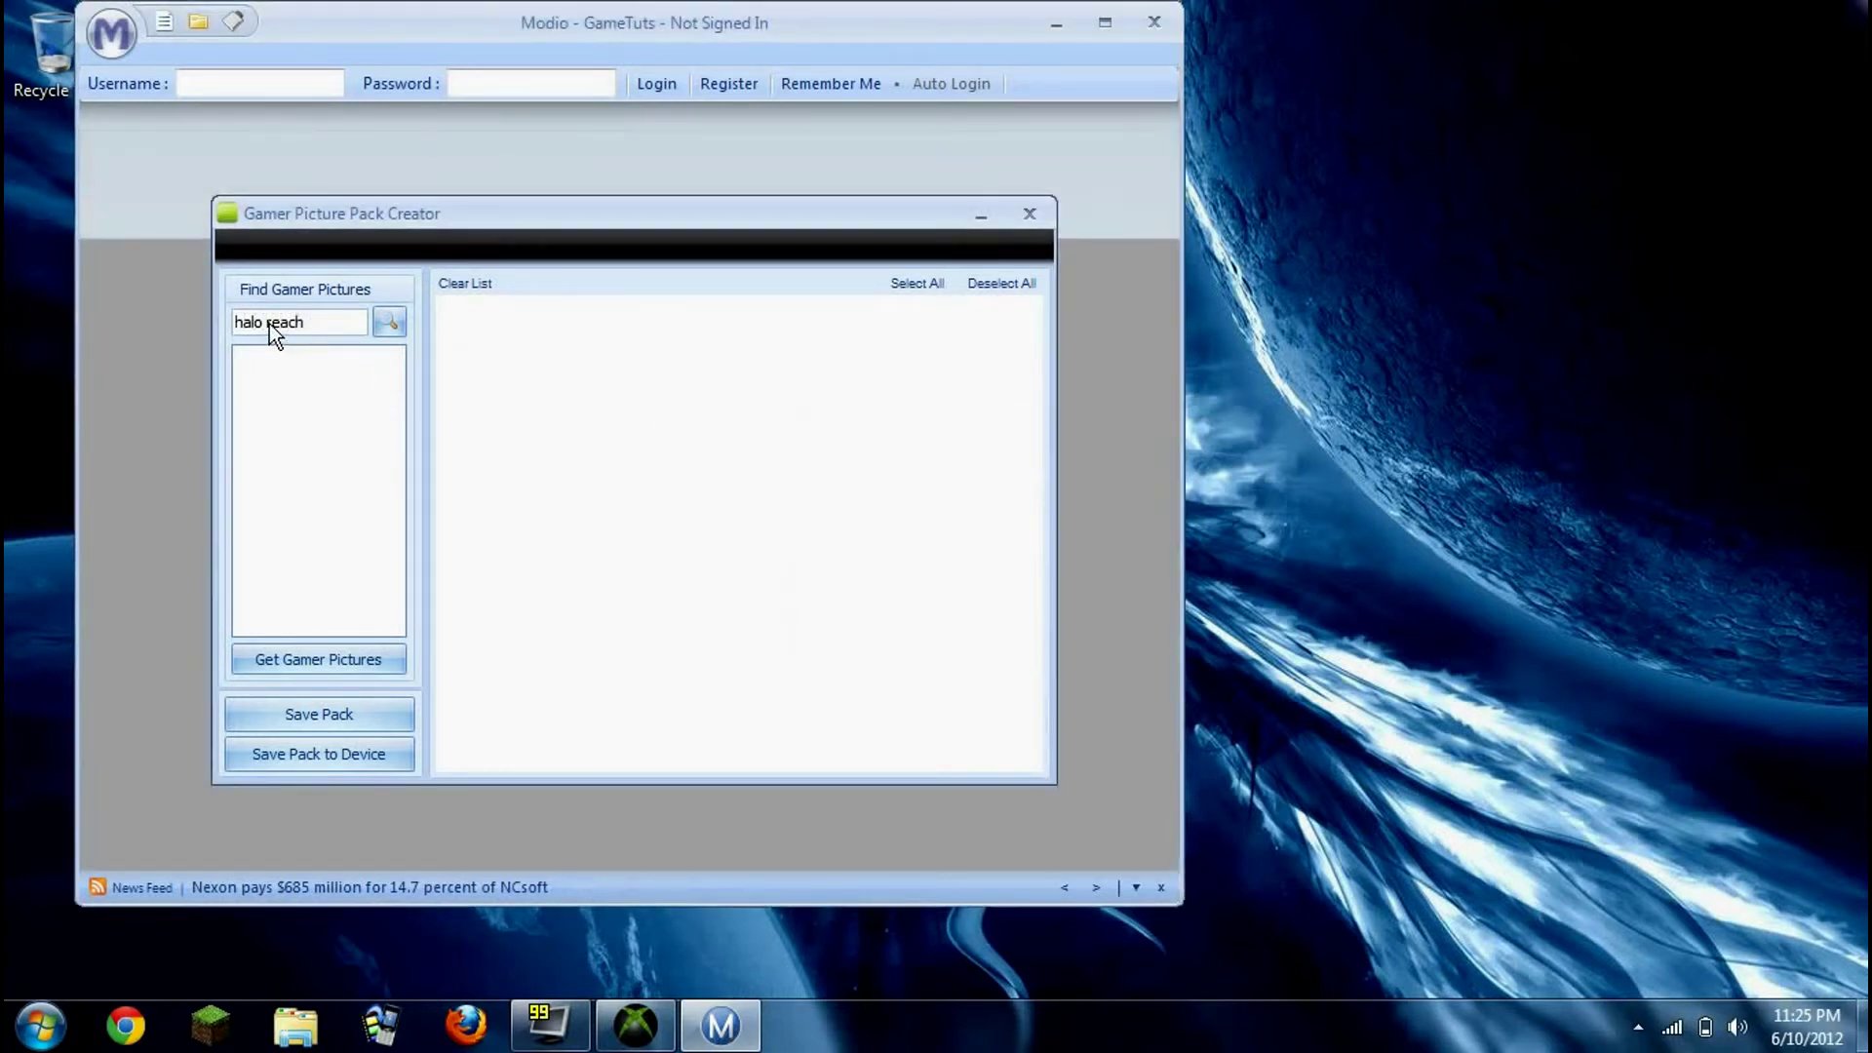
# Retry the search as 'haloreach', dismiss the no-results message, and close the creator
pyautogui.click(269, 323)
pyautogui.press('BackSpace')
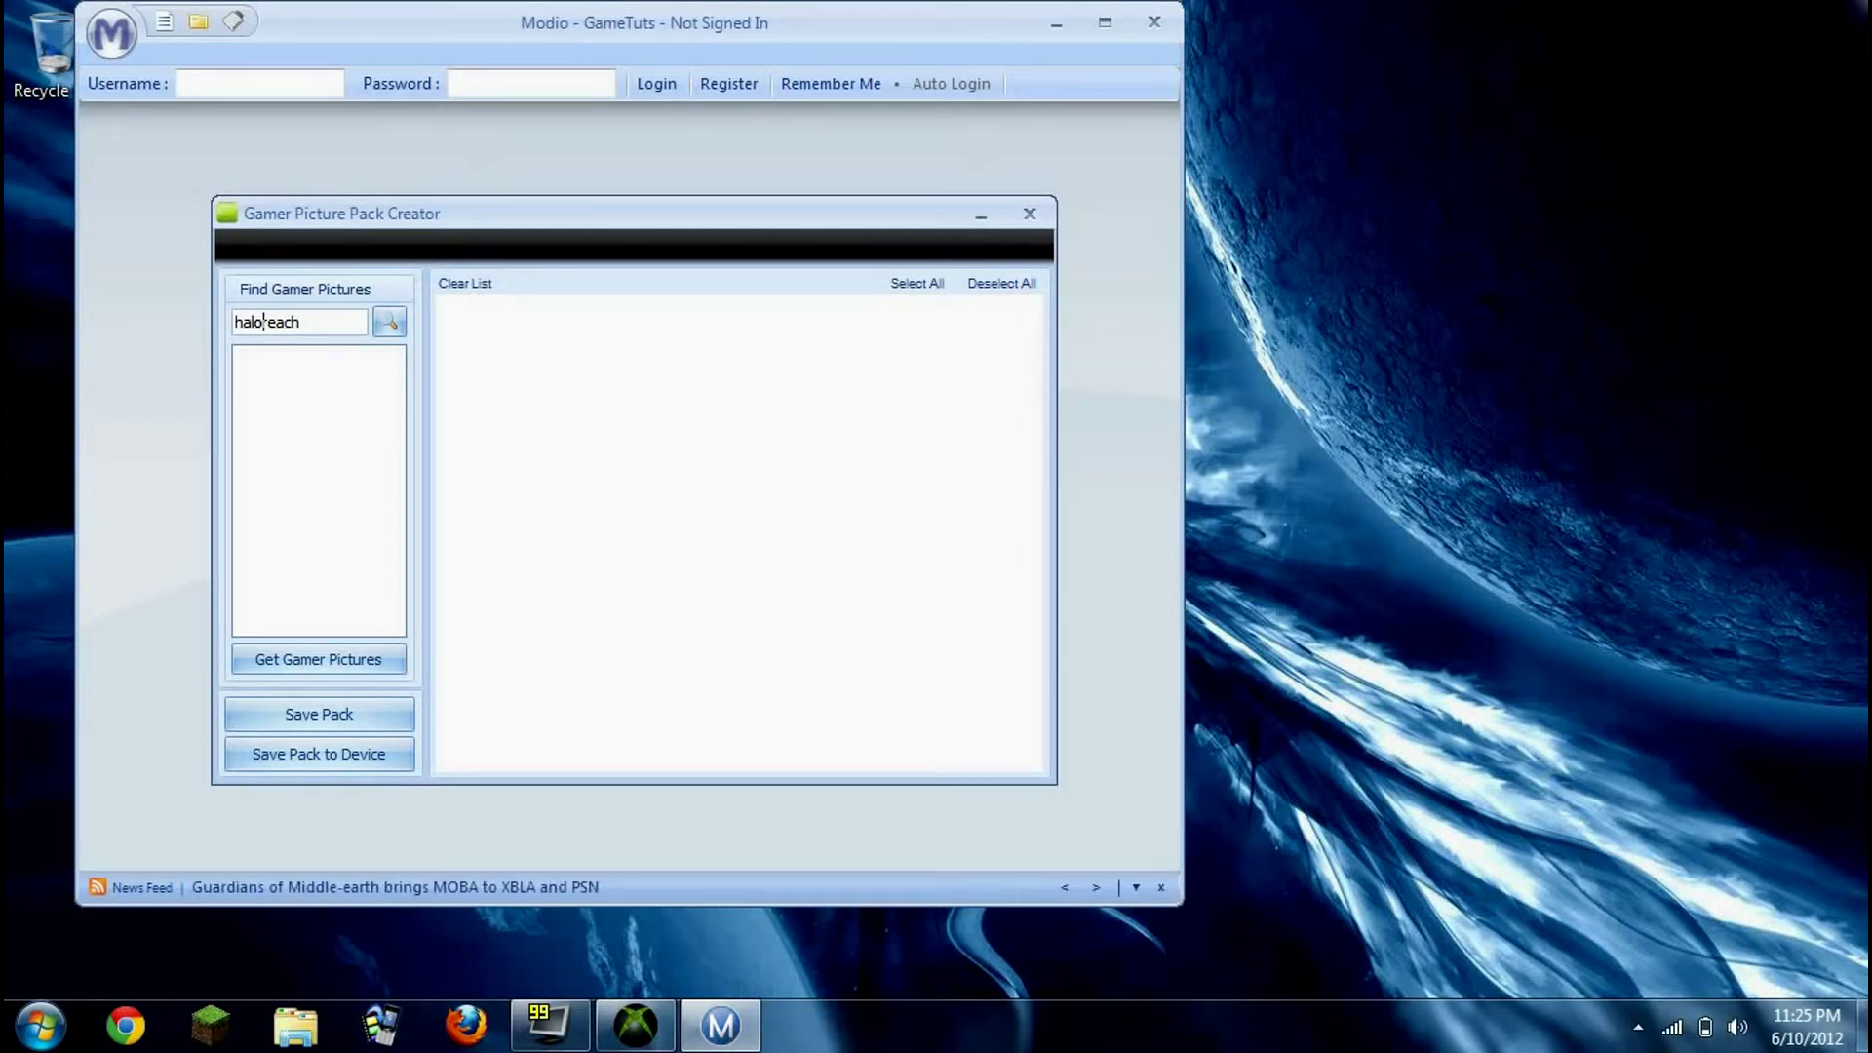
pyautogui.press('Return')
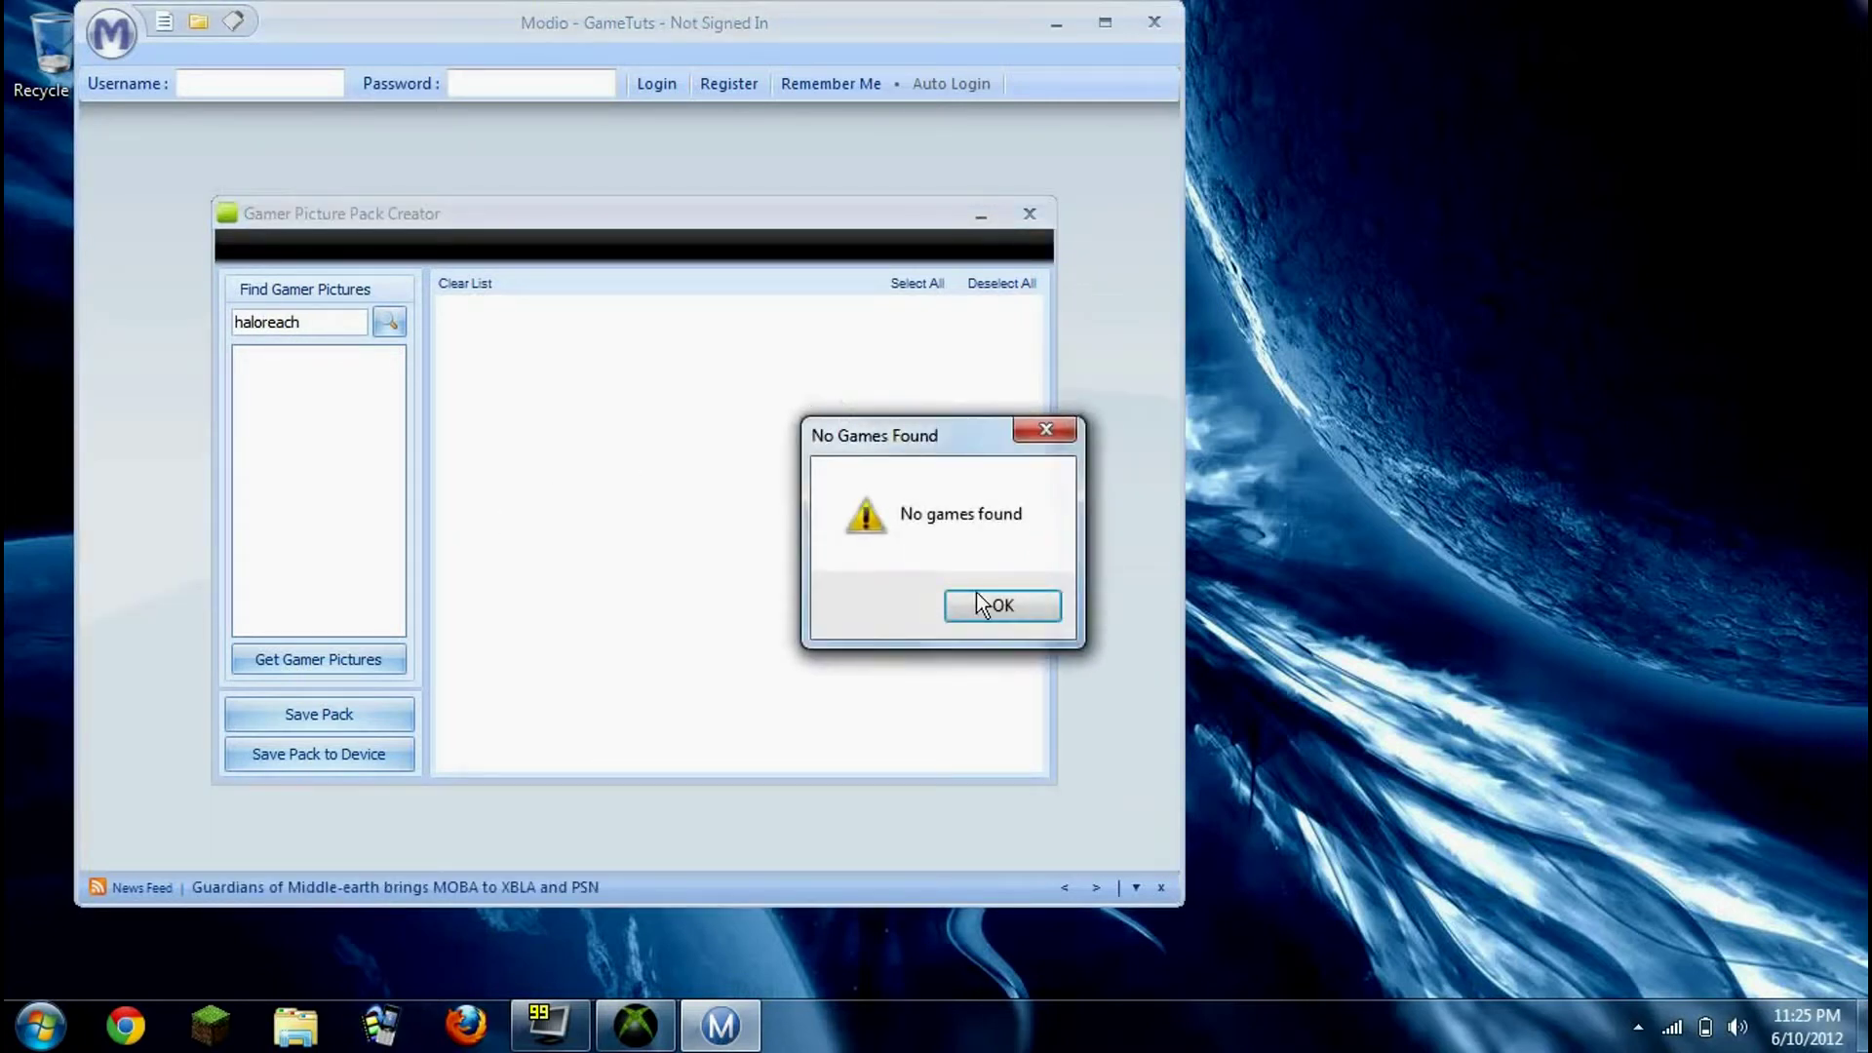
pyautogui.click(985, 605)
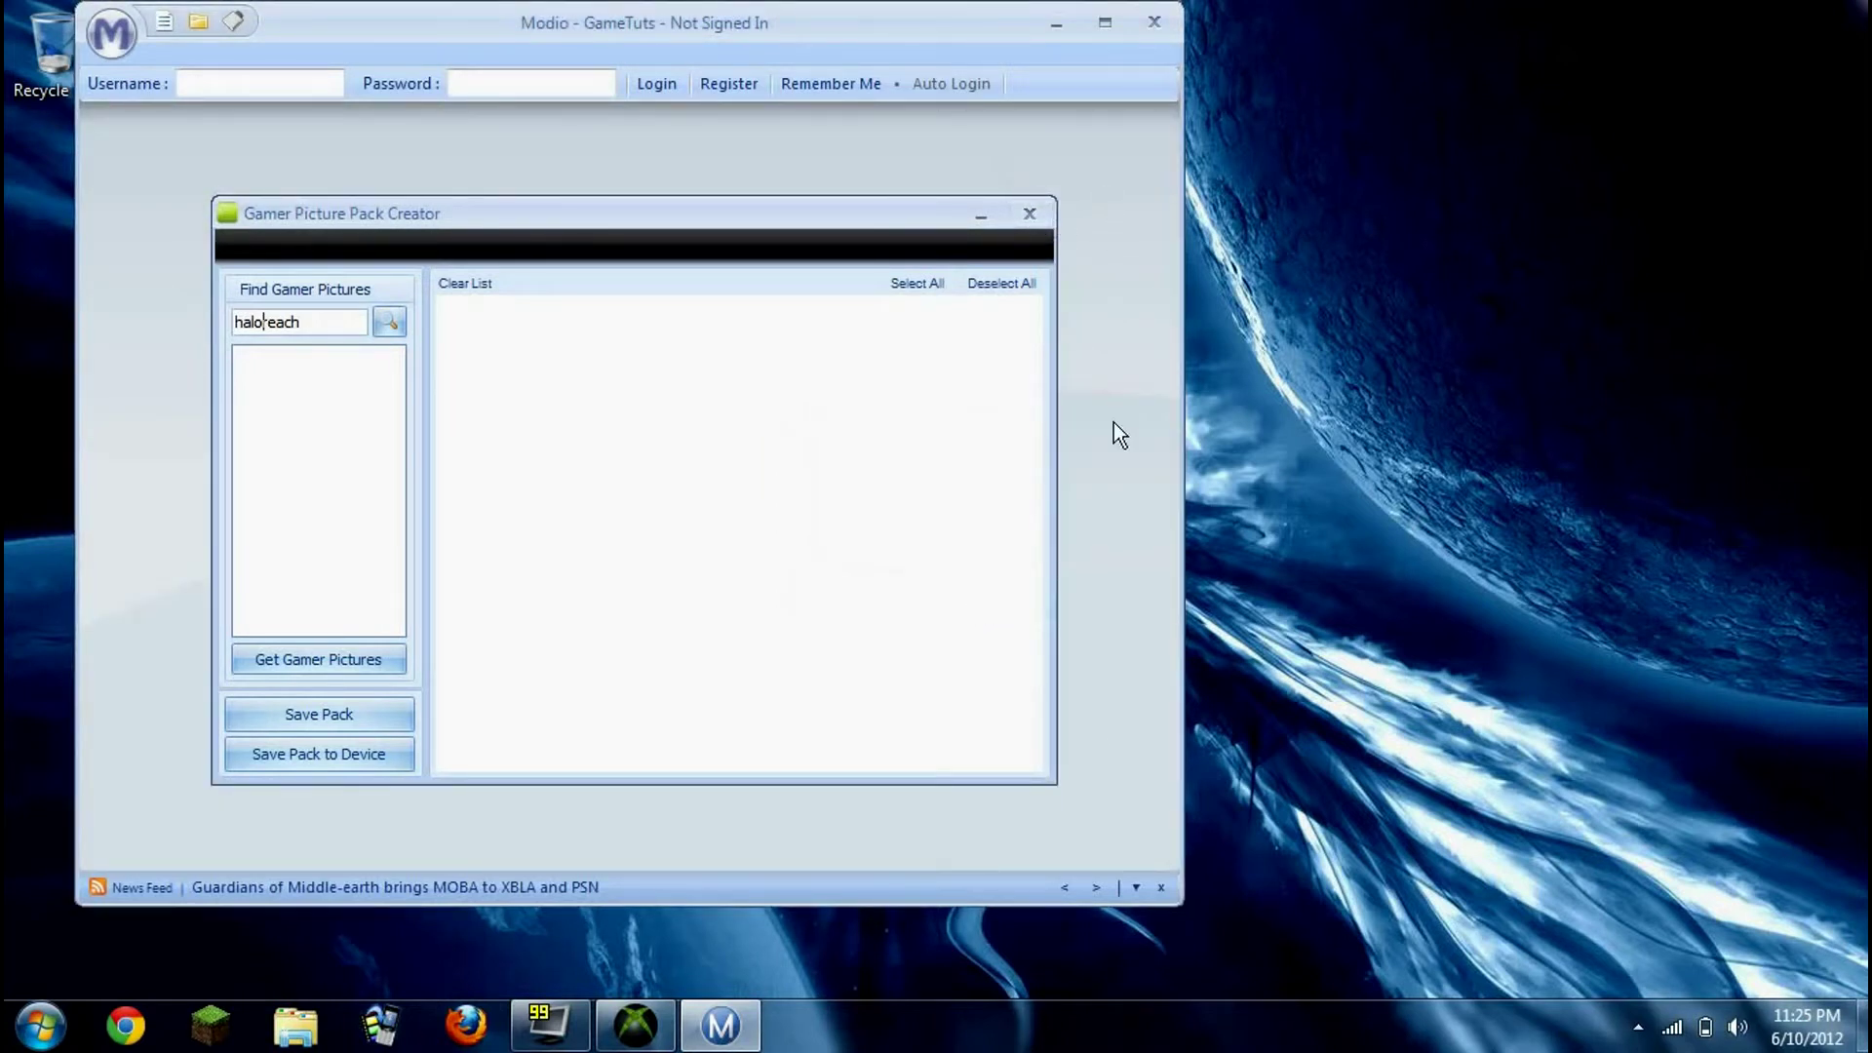
pyautogui.click(1030, 215)
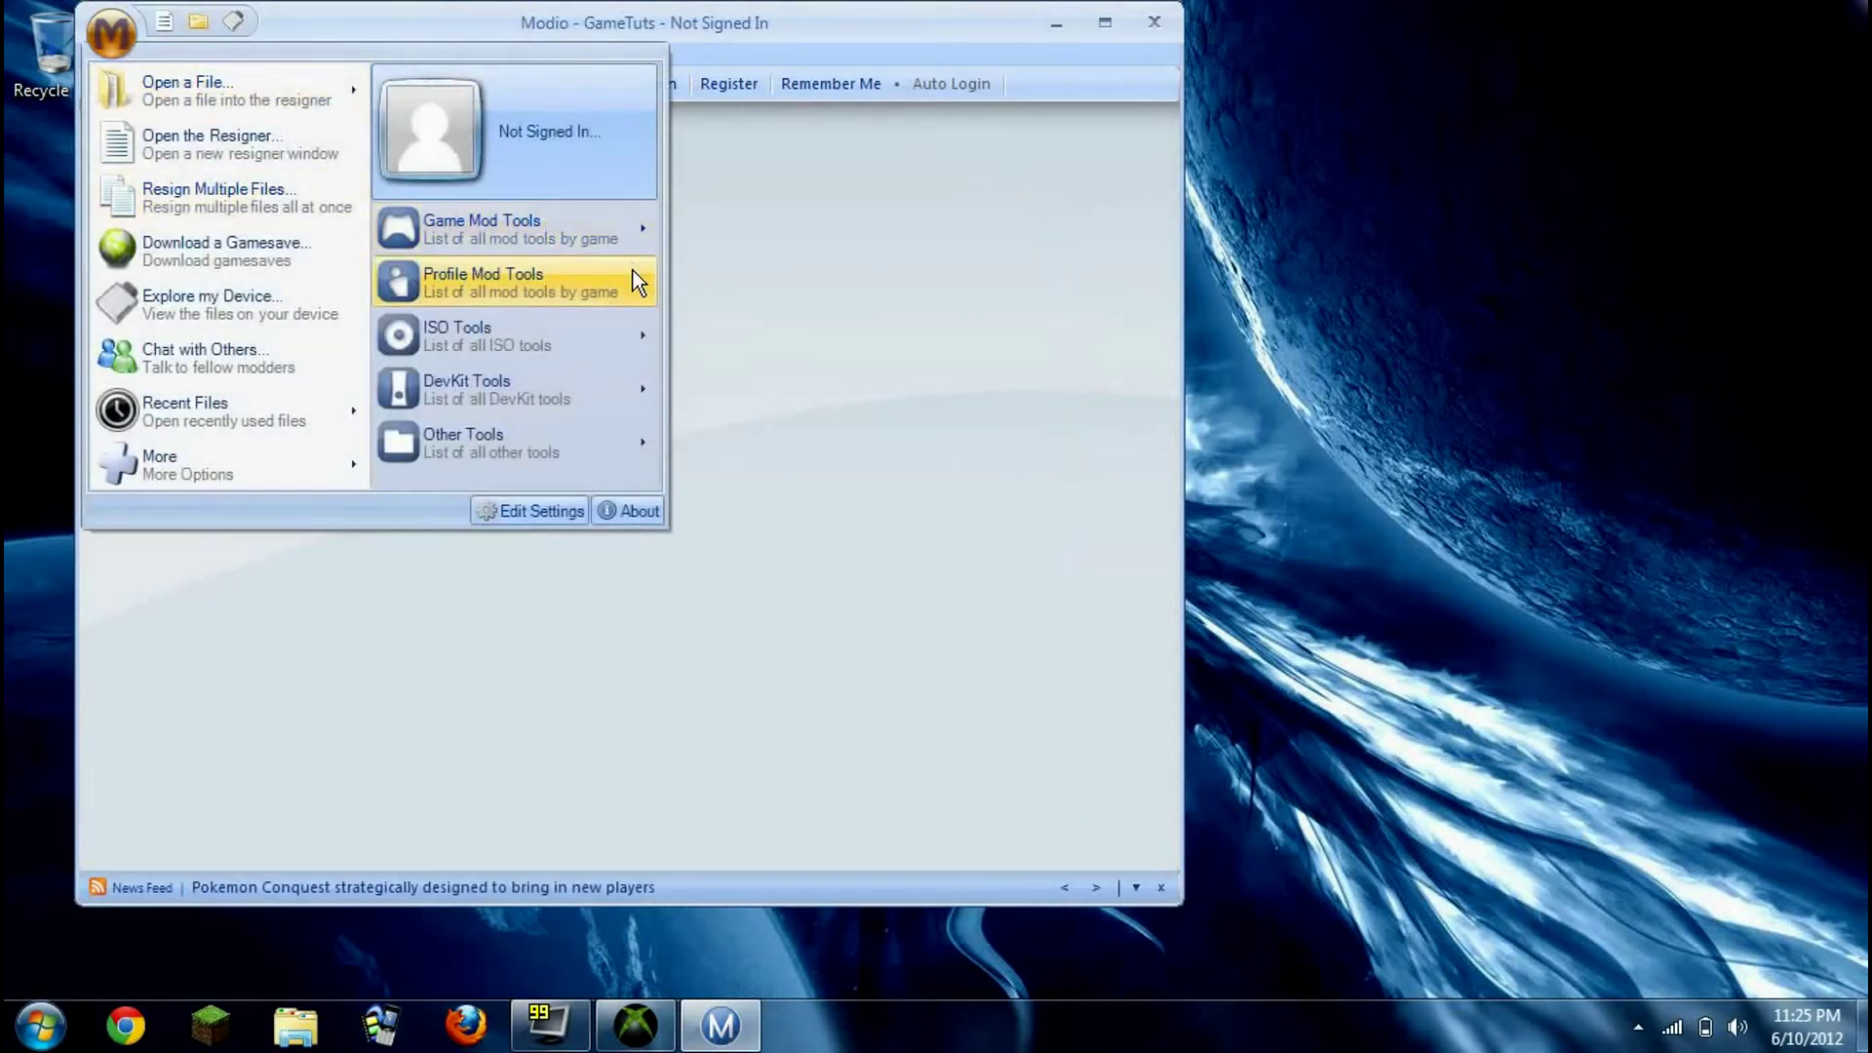
pyautogui.moveTo(634, 273)
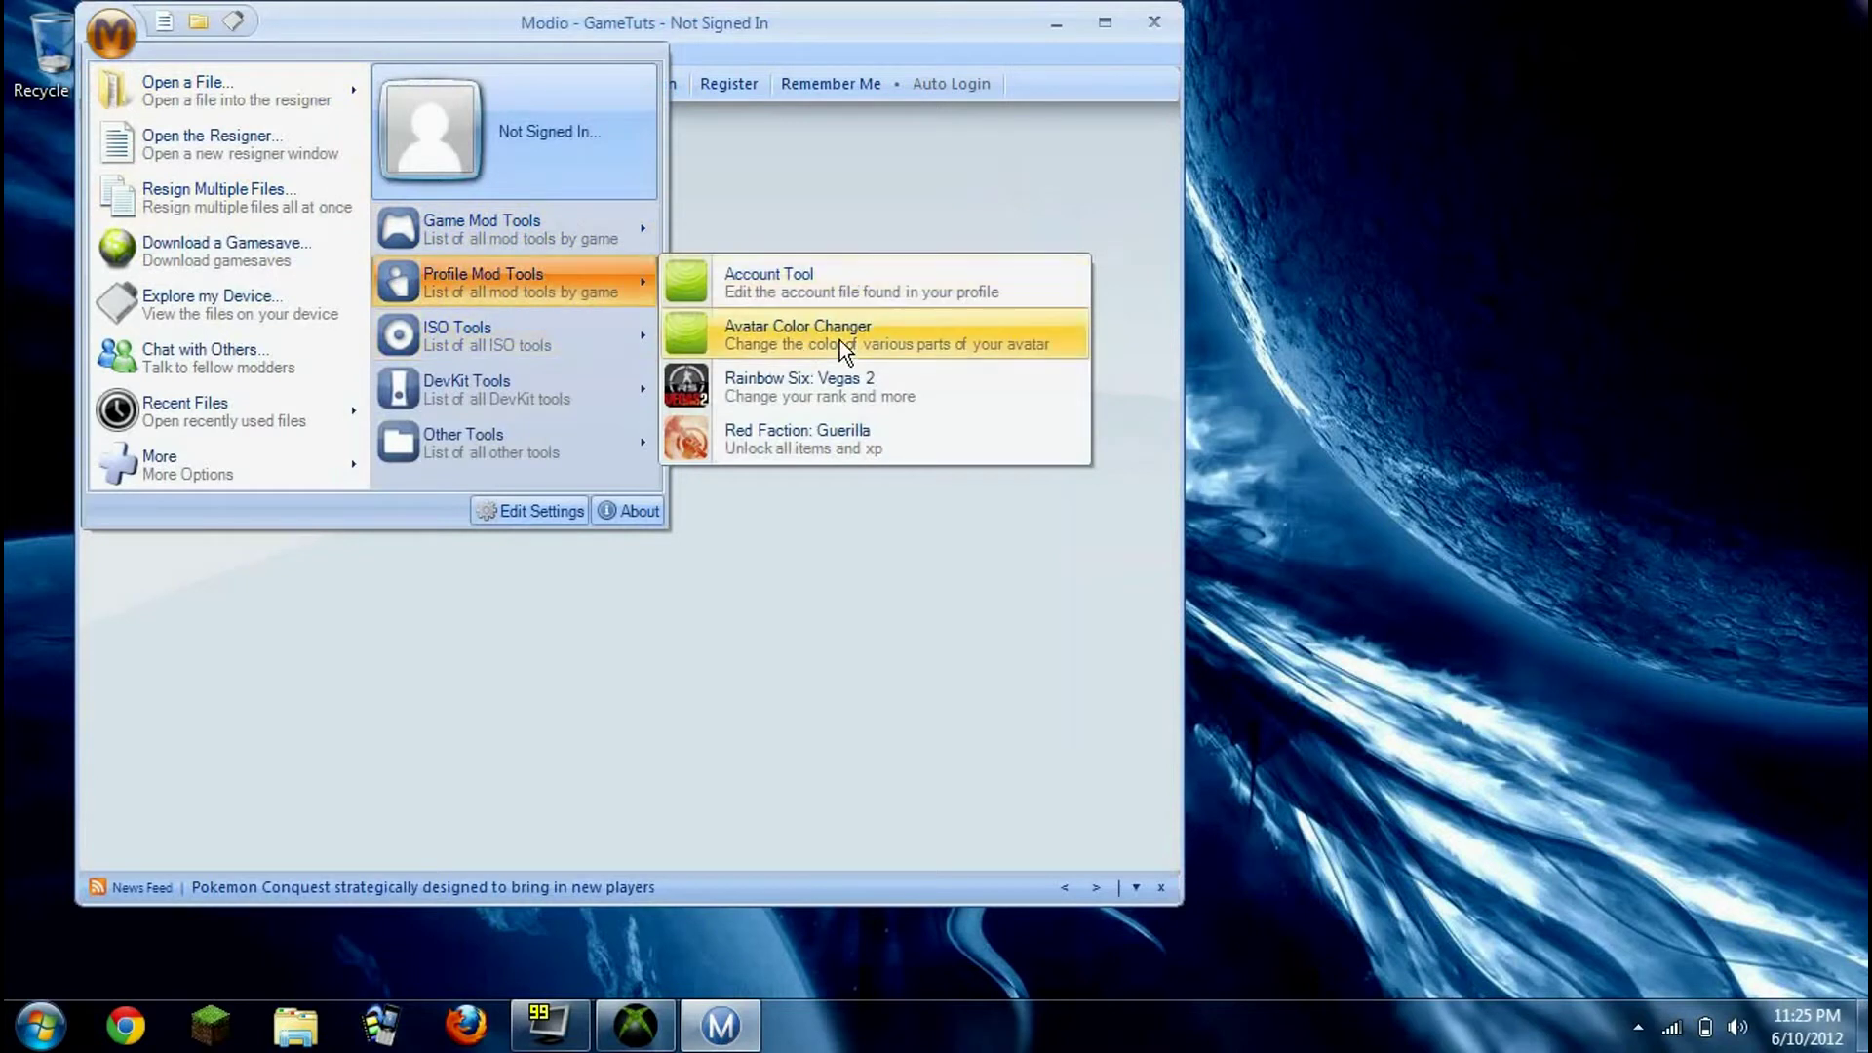
pyautogui.moveTo(538, 443)
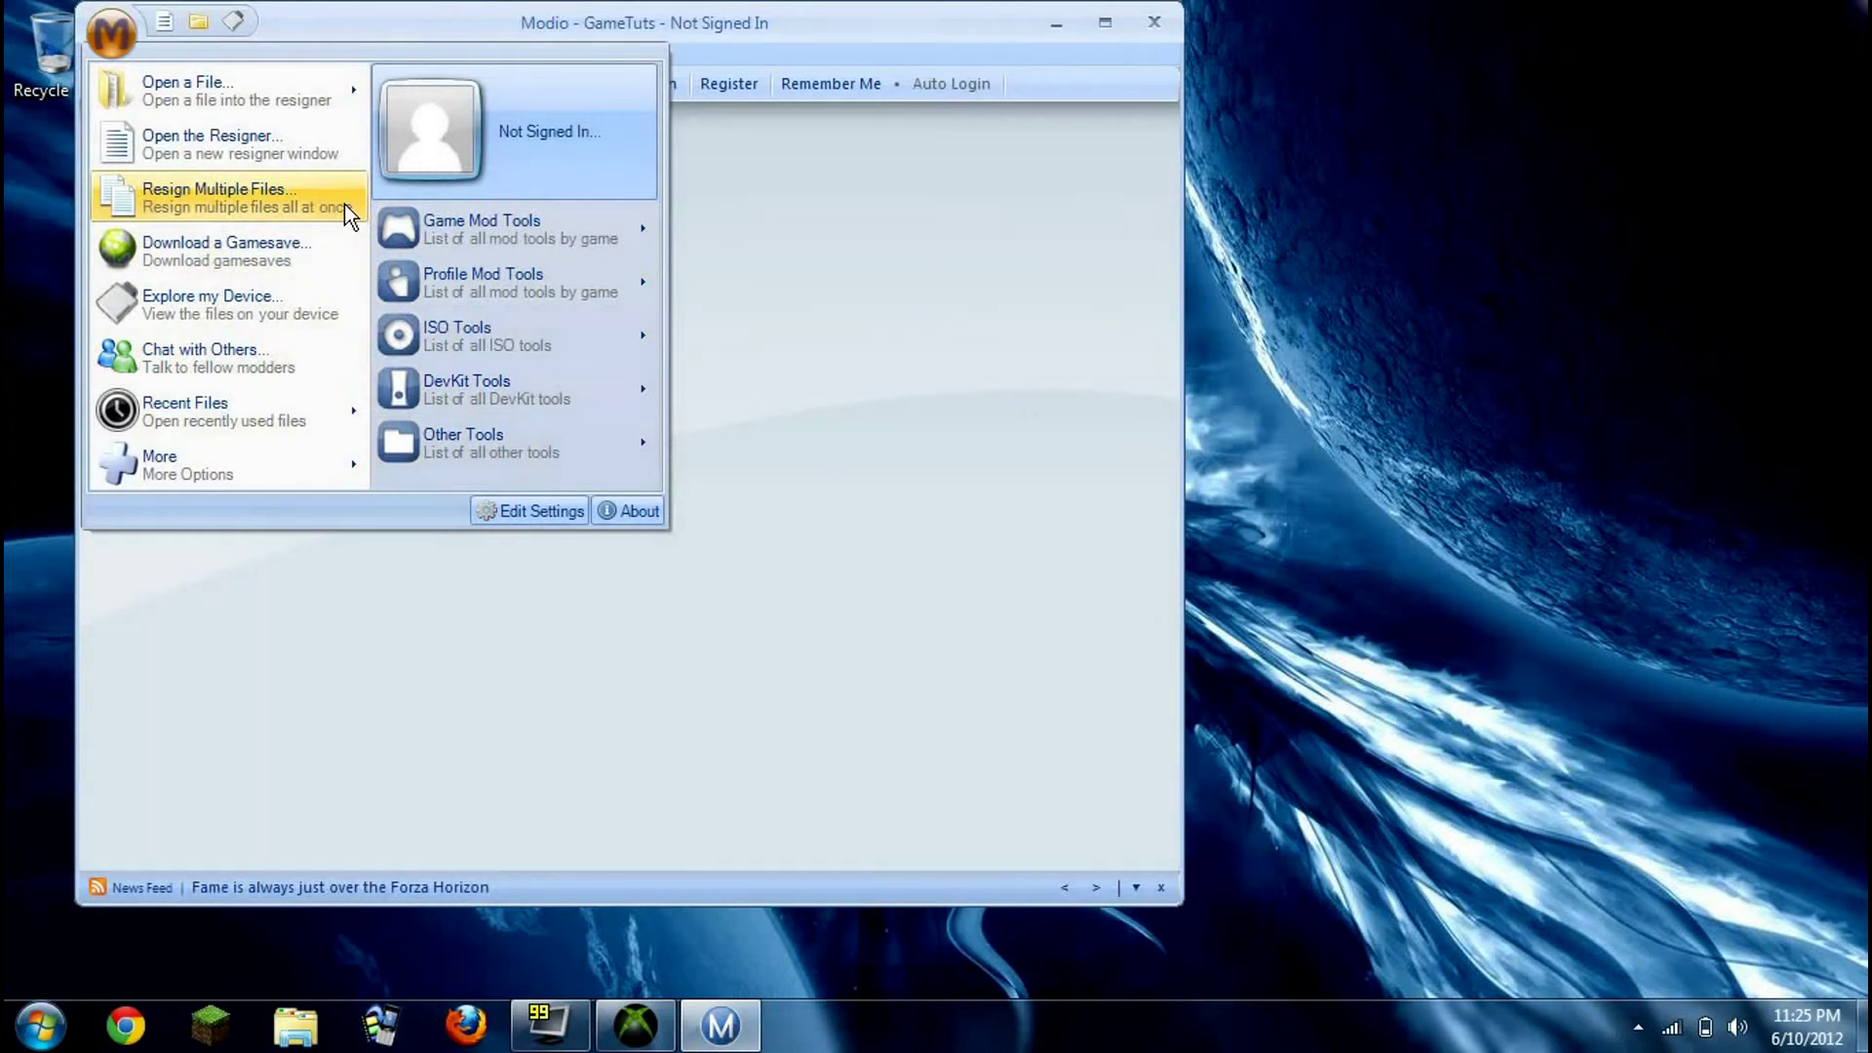
pyautogui.click(138, 51)
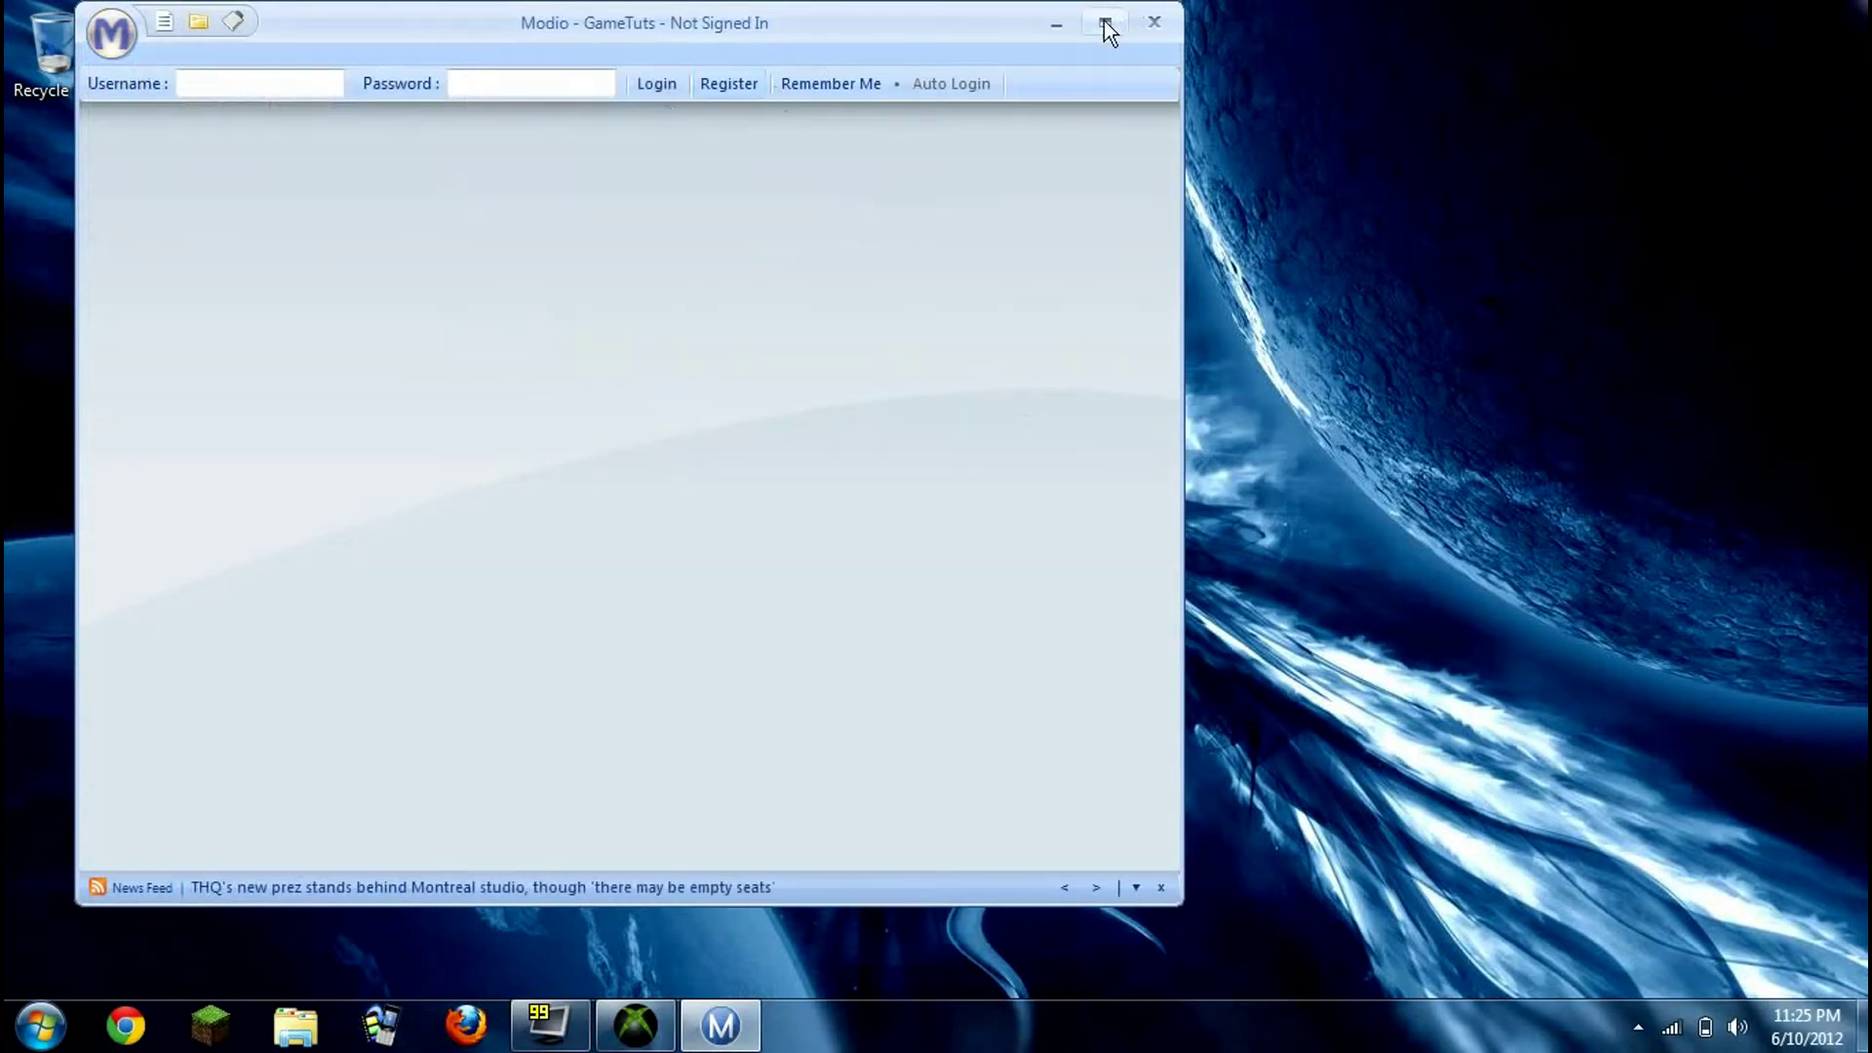
# Switch to Horizon's Game Modders list, decline the membership offer, and open then close the Halo 3 save editor
pyautogui.click(1056, 22)
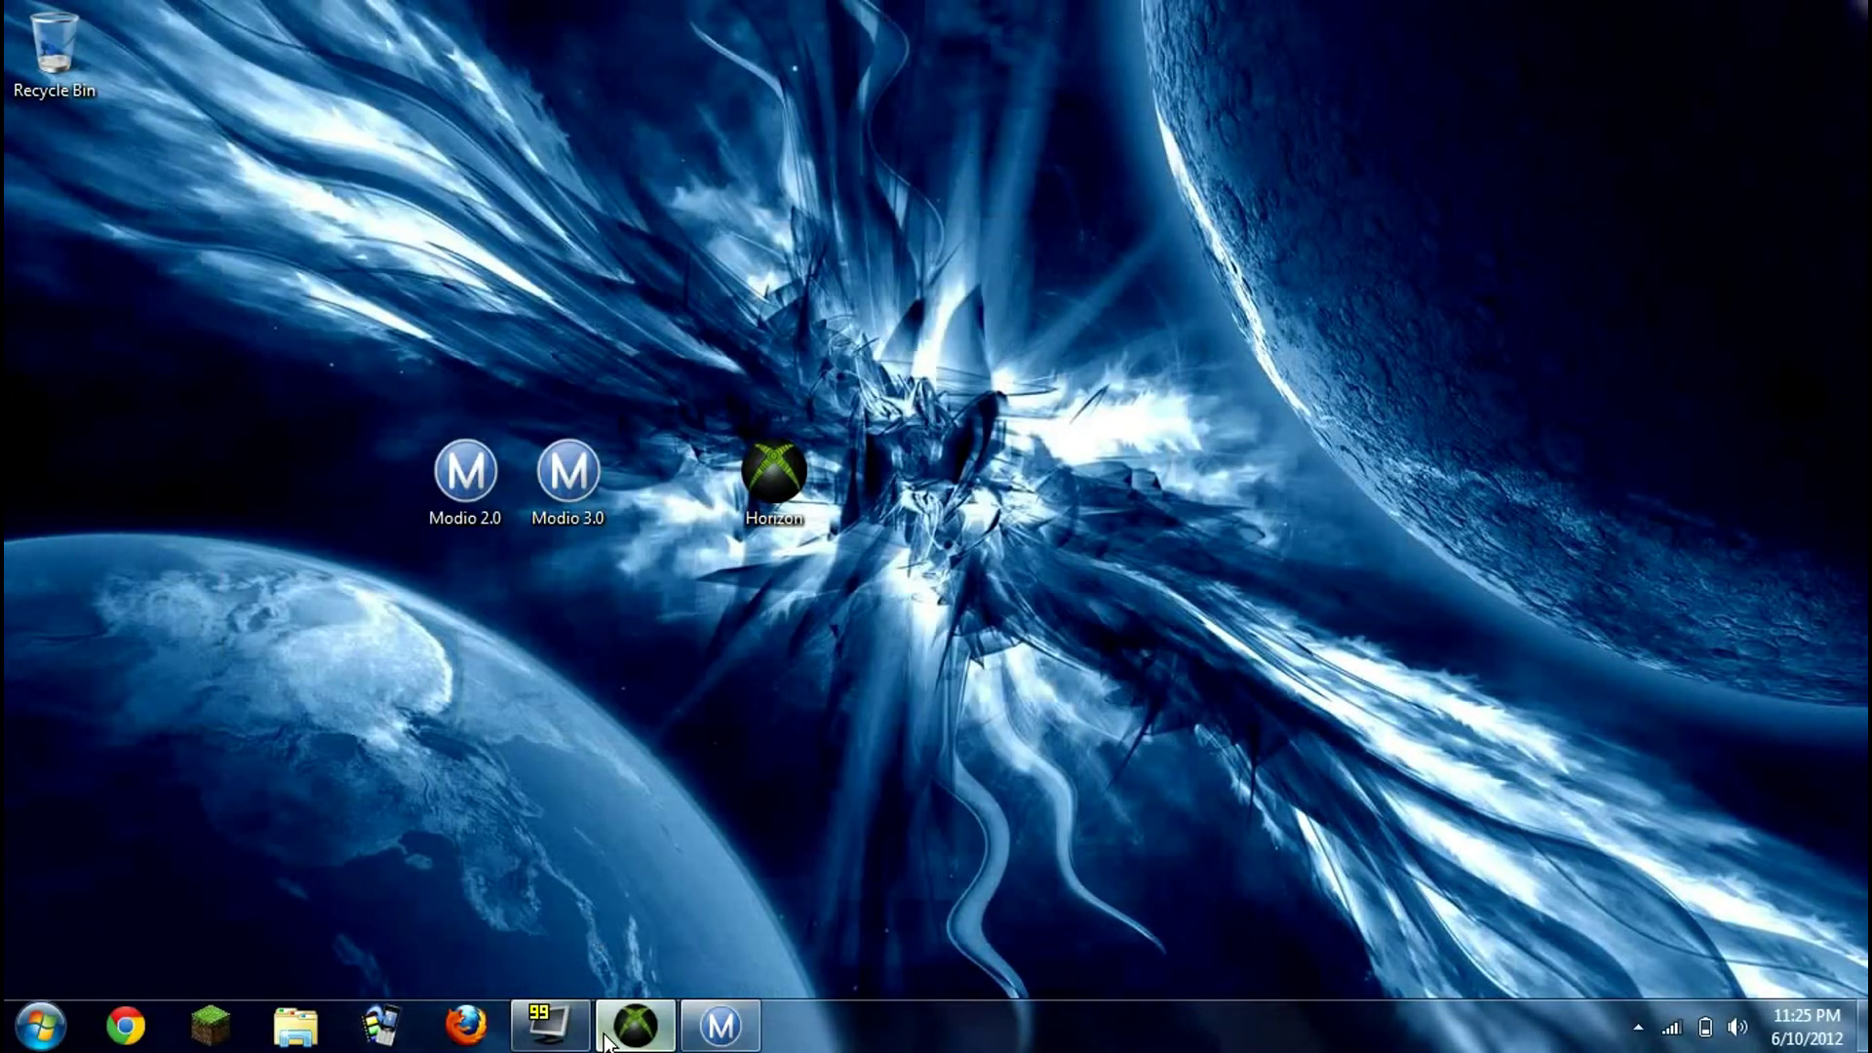
pyautogui.click(635, 1025)
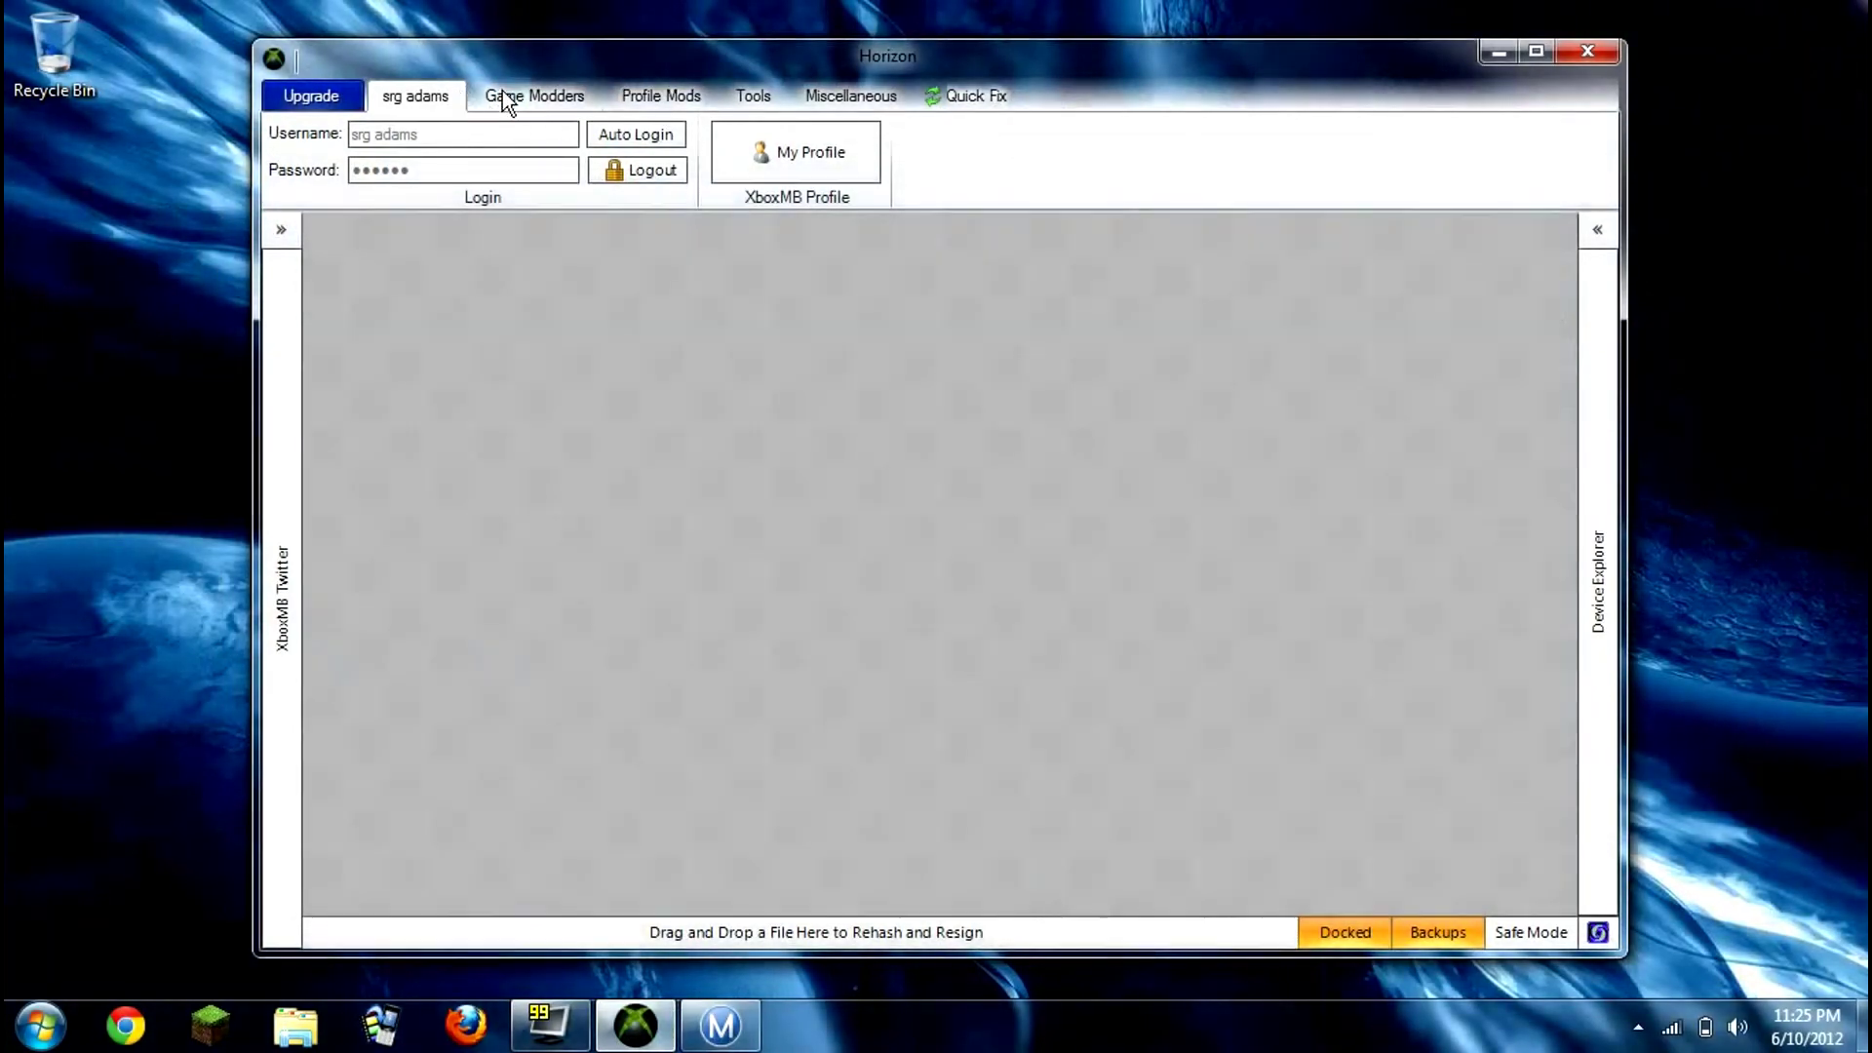
pyautogui.click(501, 95)
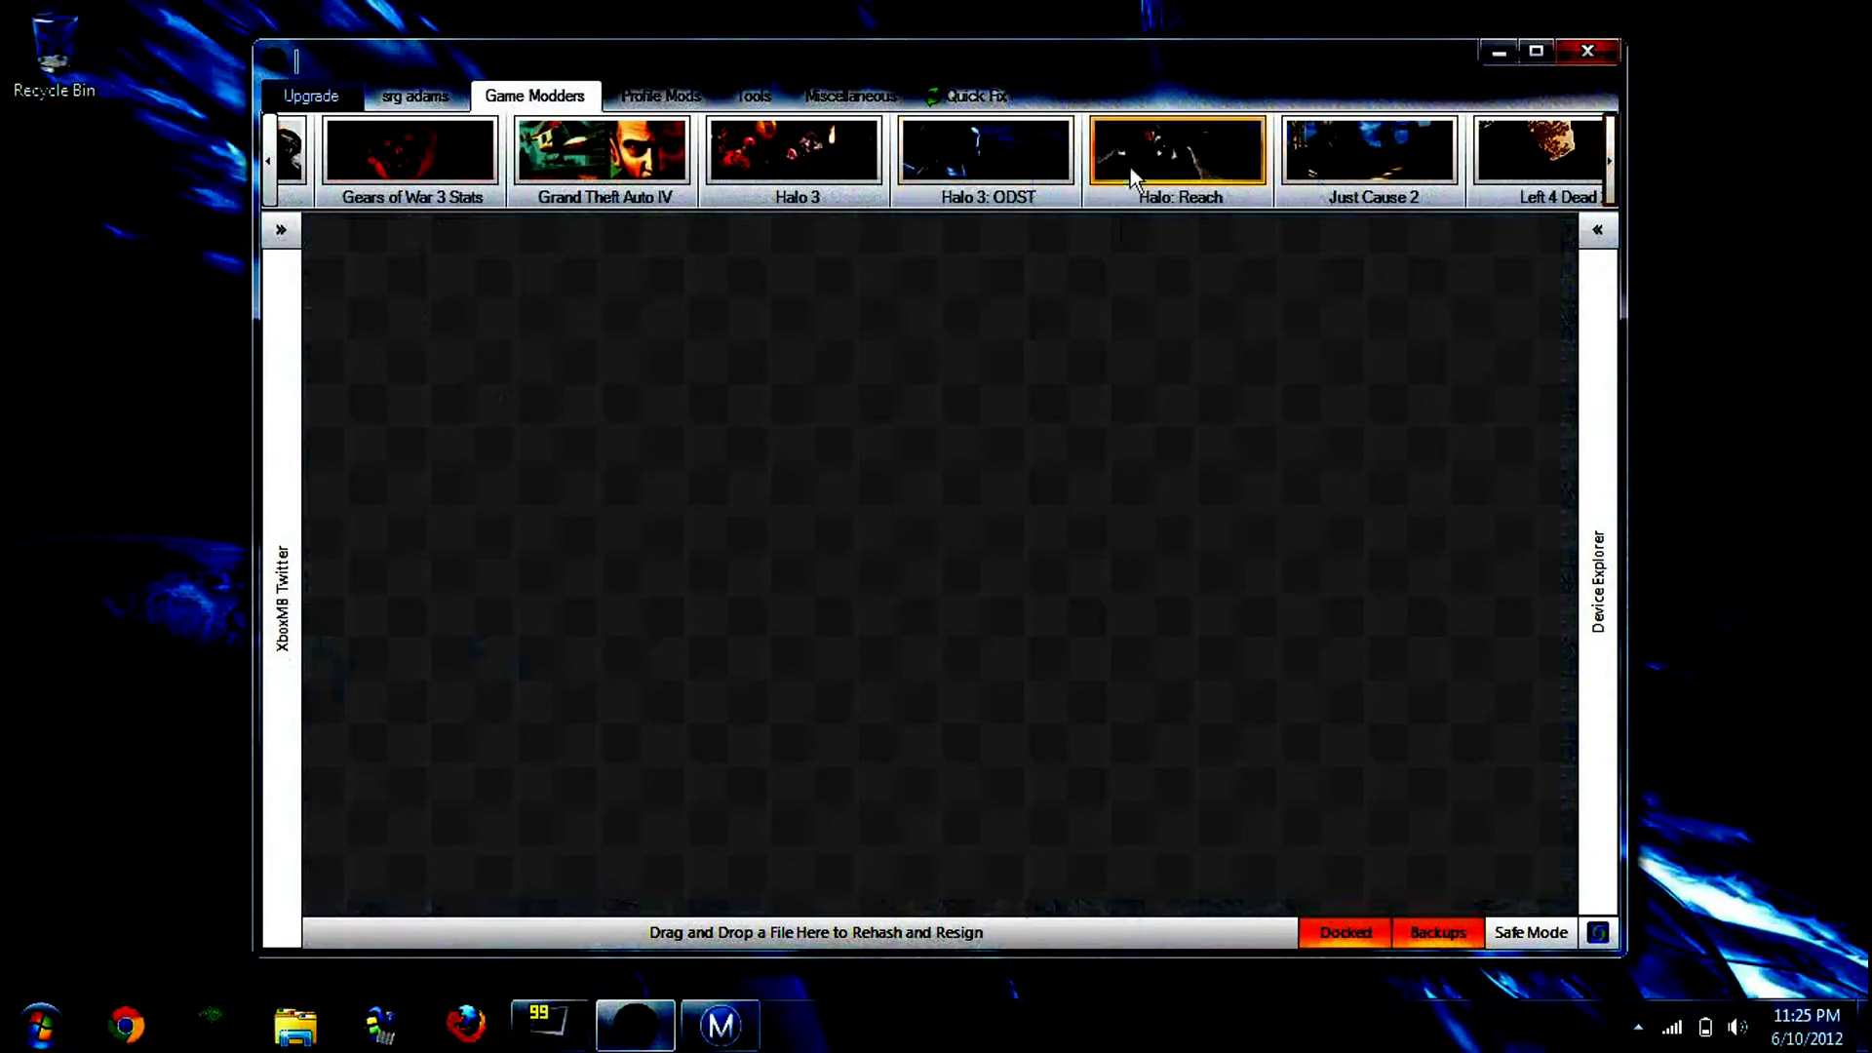
pyautogui.click(1165, 171)
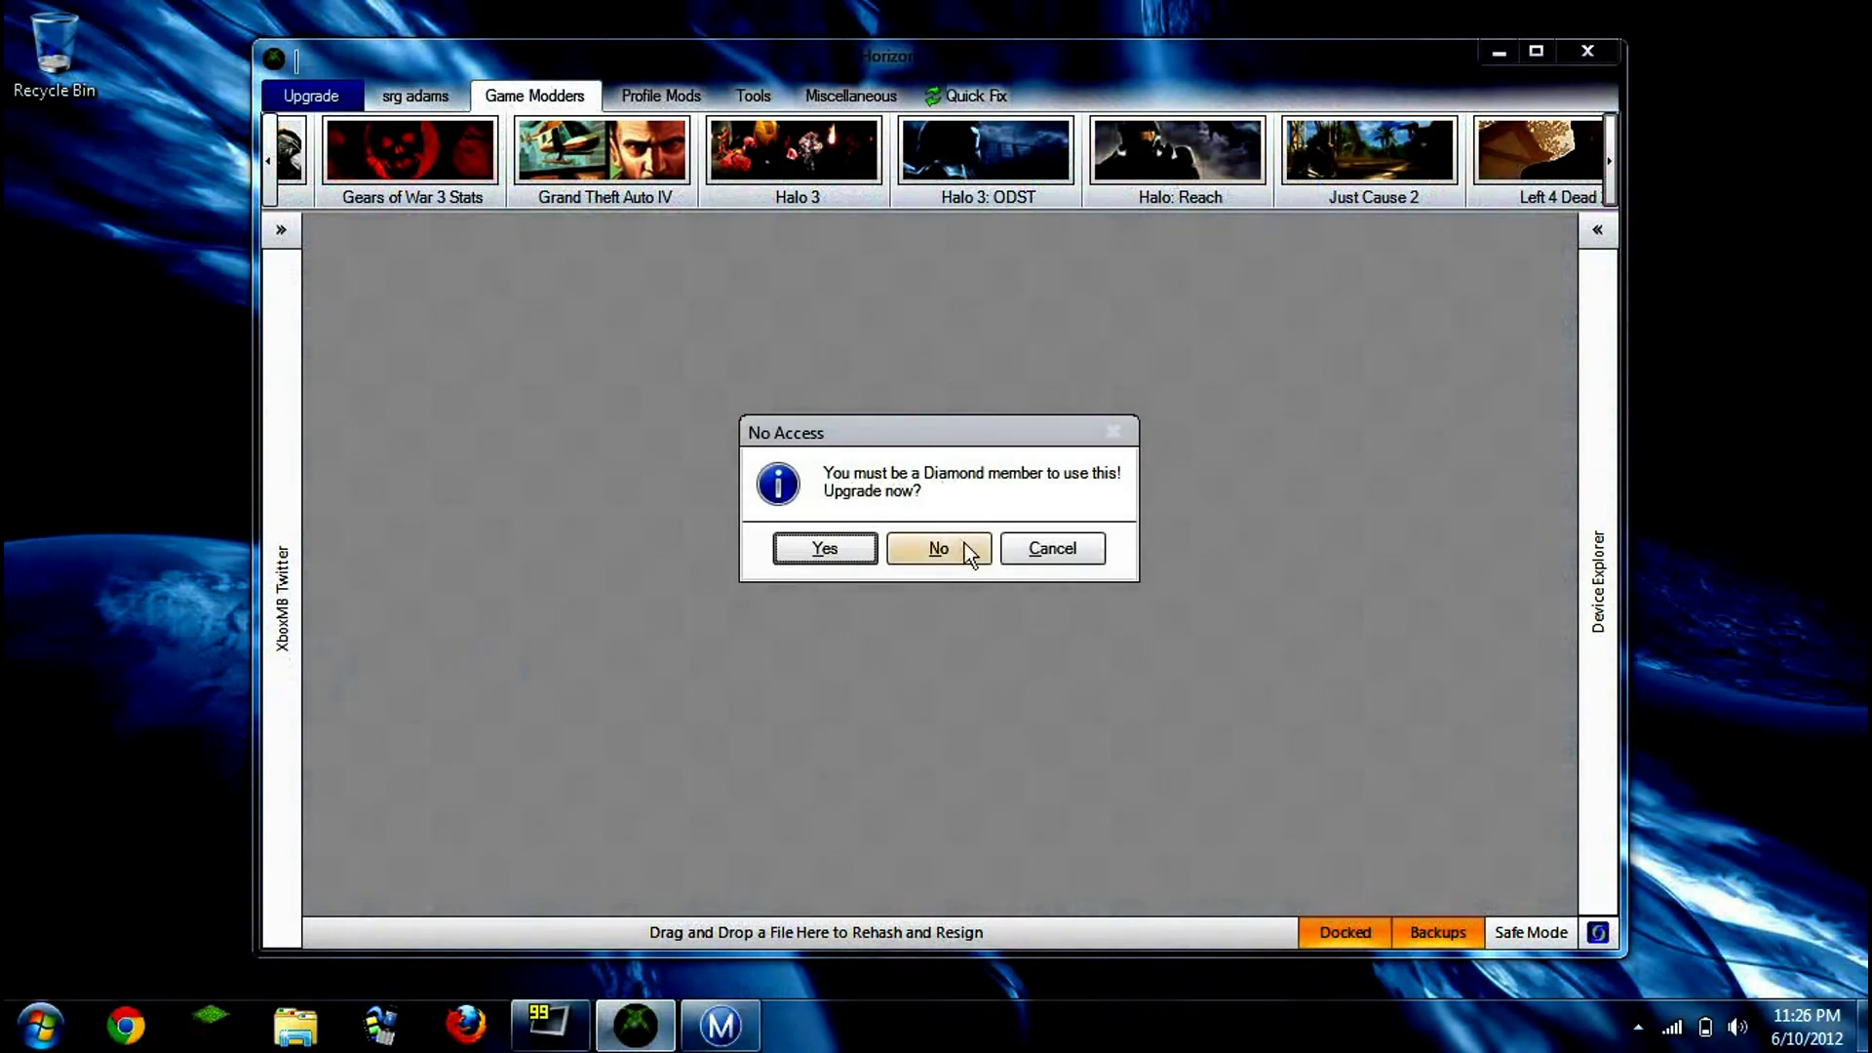
pyautogui.click(965, 546)
pyautogui.click(803, 148)
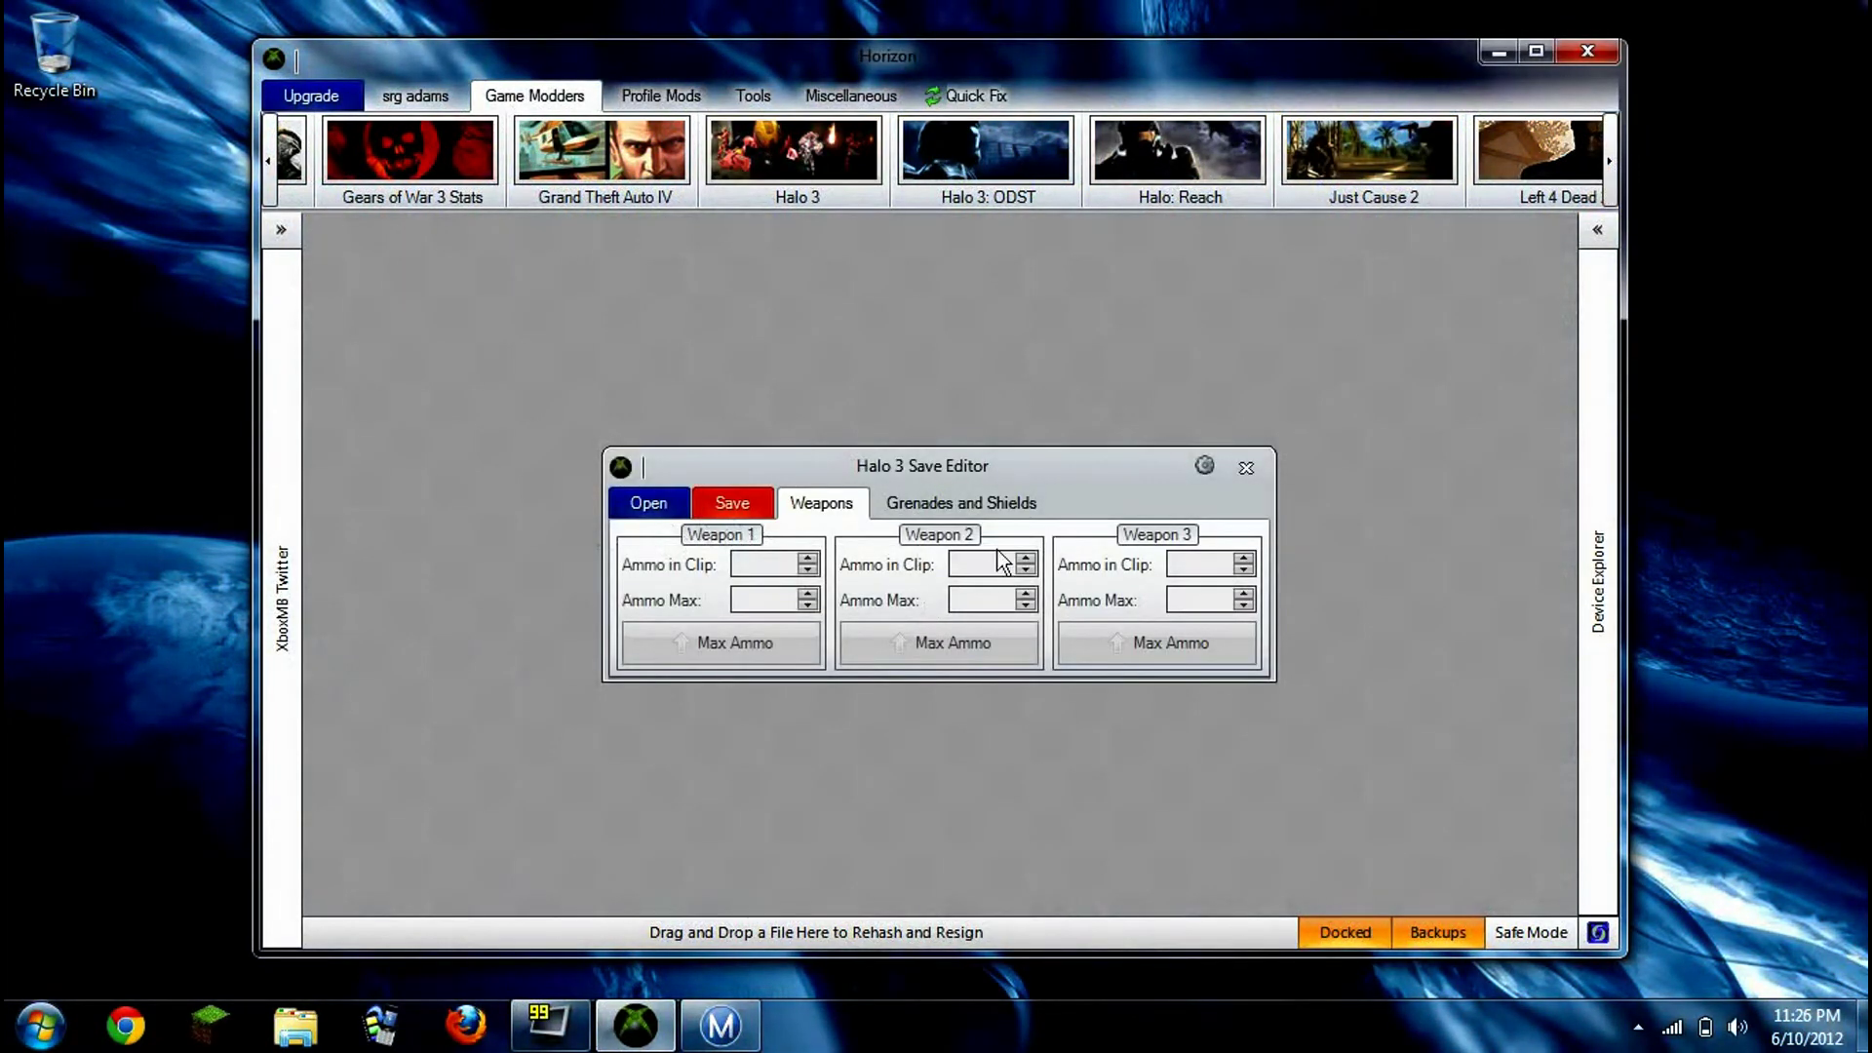
pyautogui.click(1248, 468)
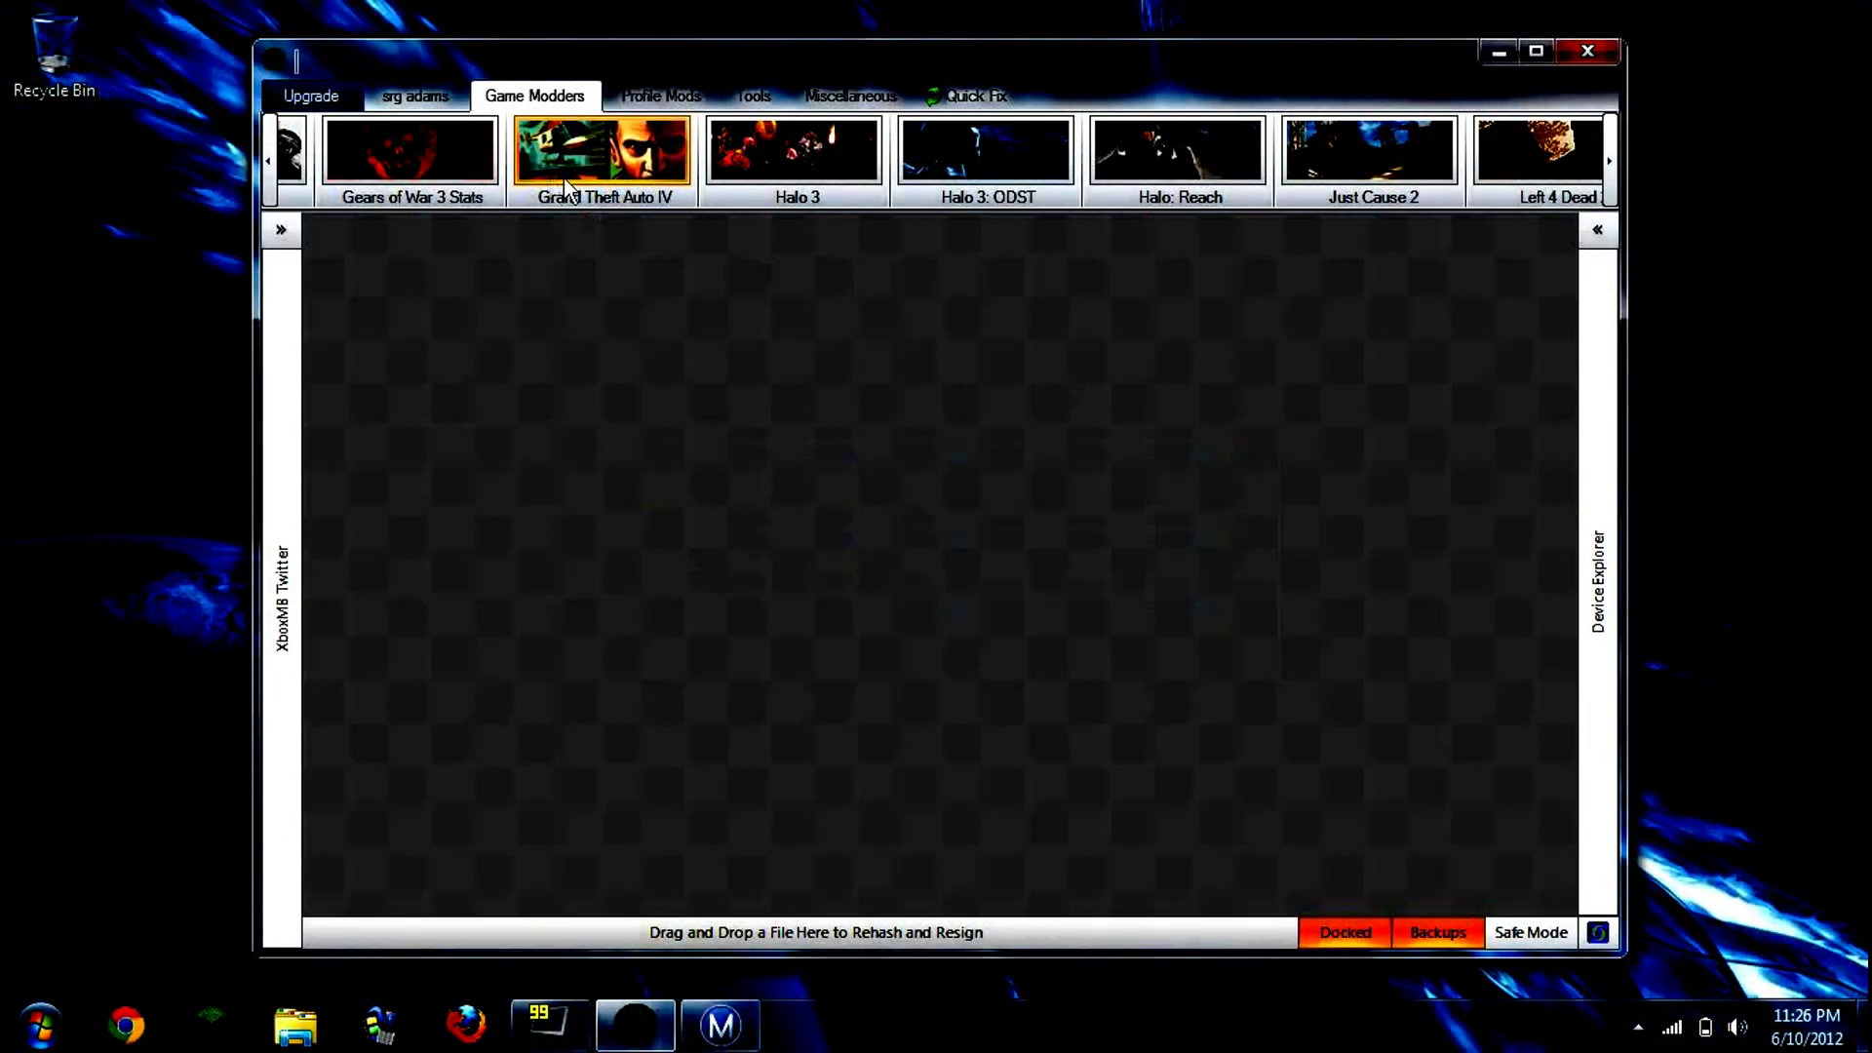
# Open the Left 4 Dead 2 save editor from the game list, then close it
pyautogui.click(1613, 166)
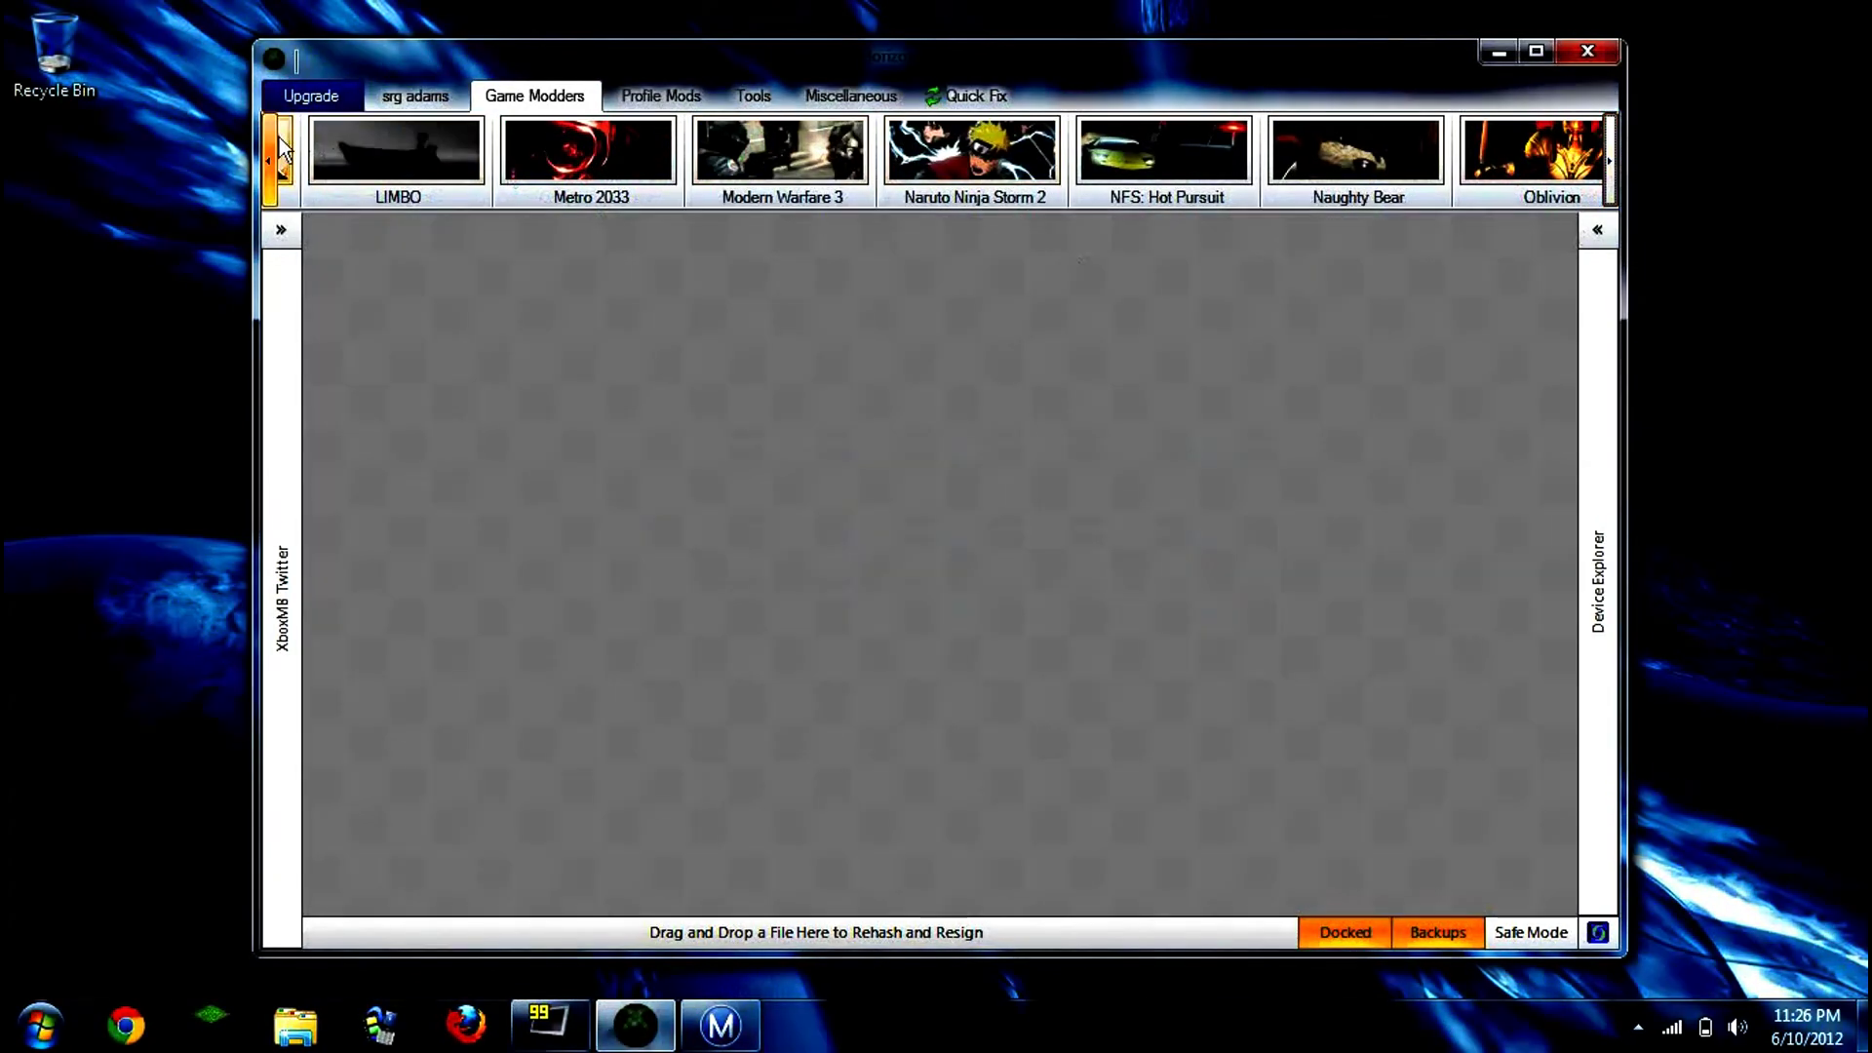
pyautogui.click(281, 154)
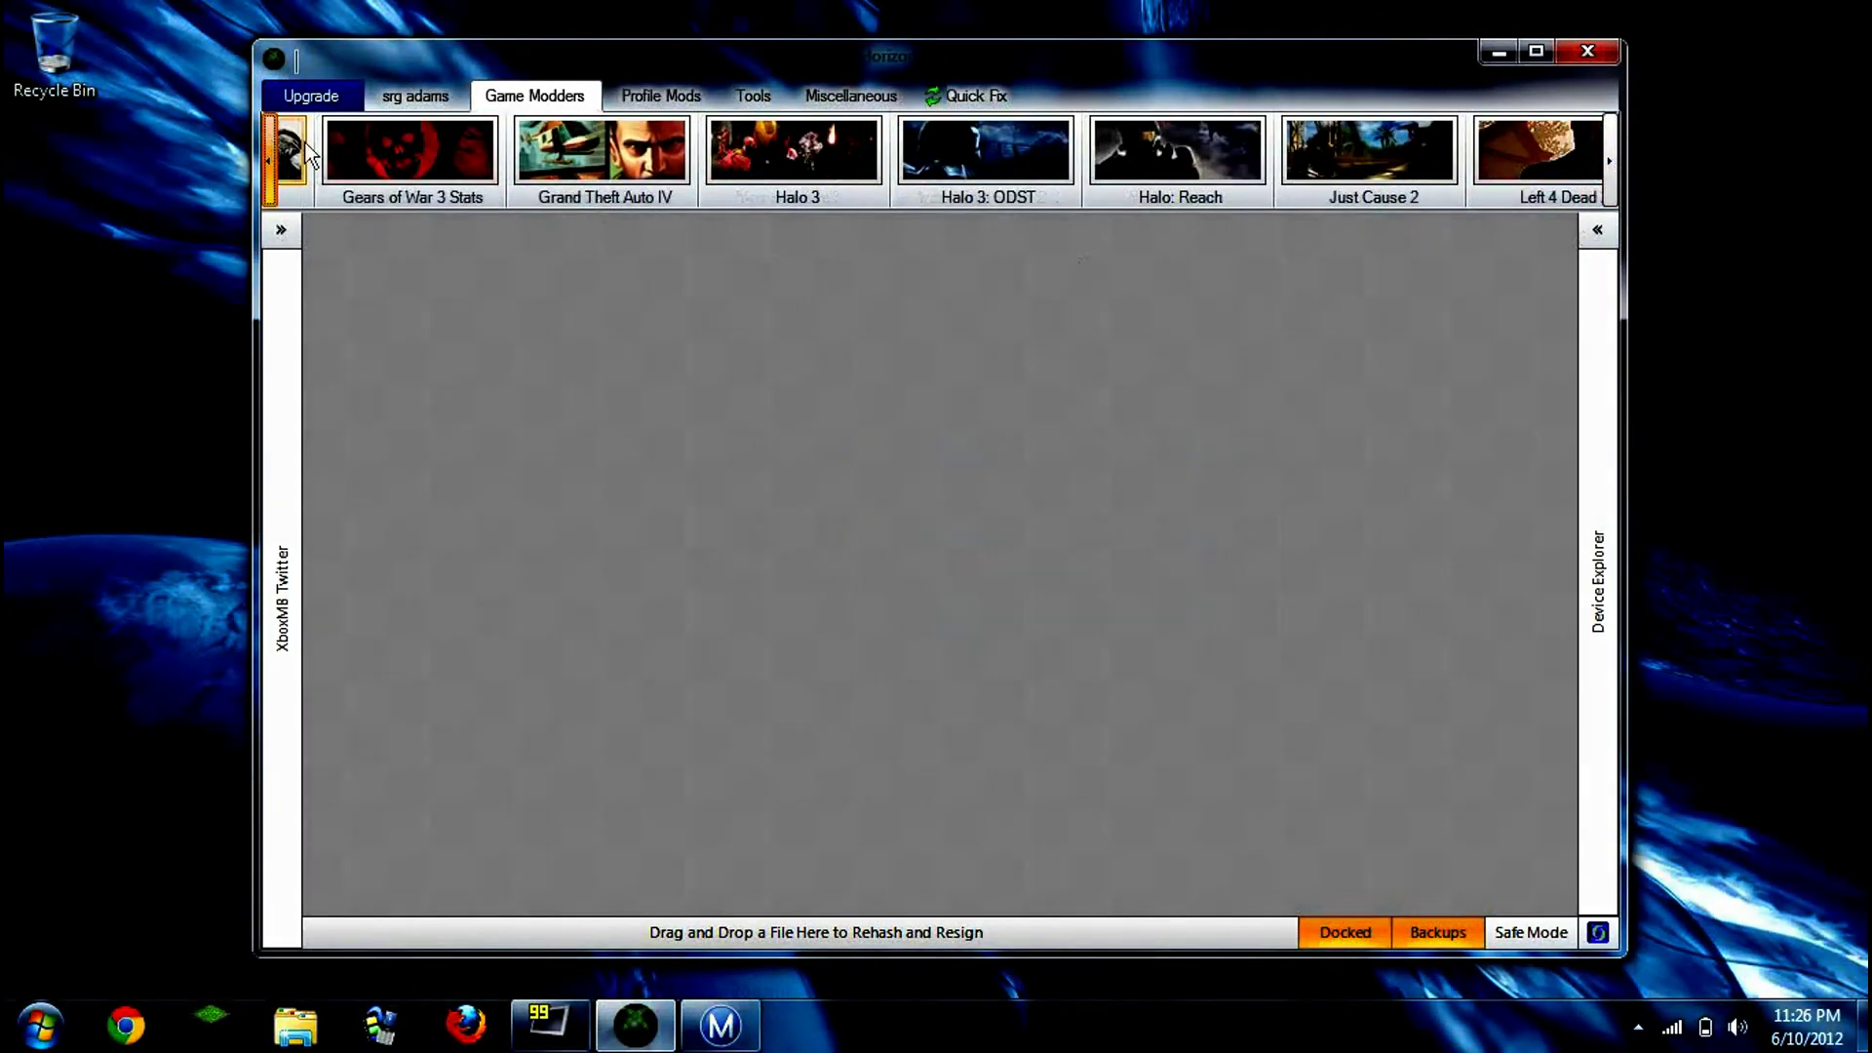
pyautogui.click(1545, 148)
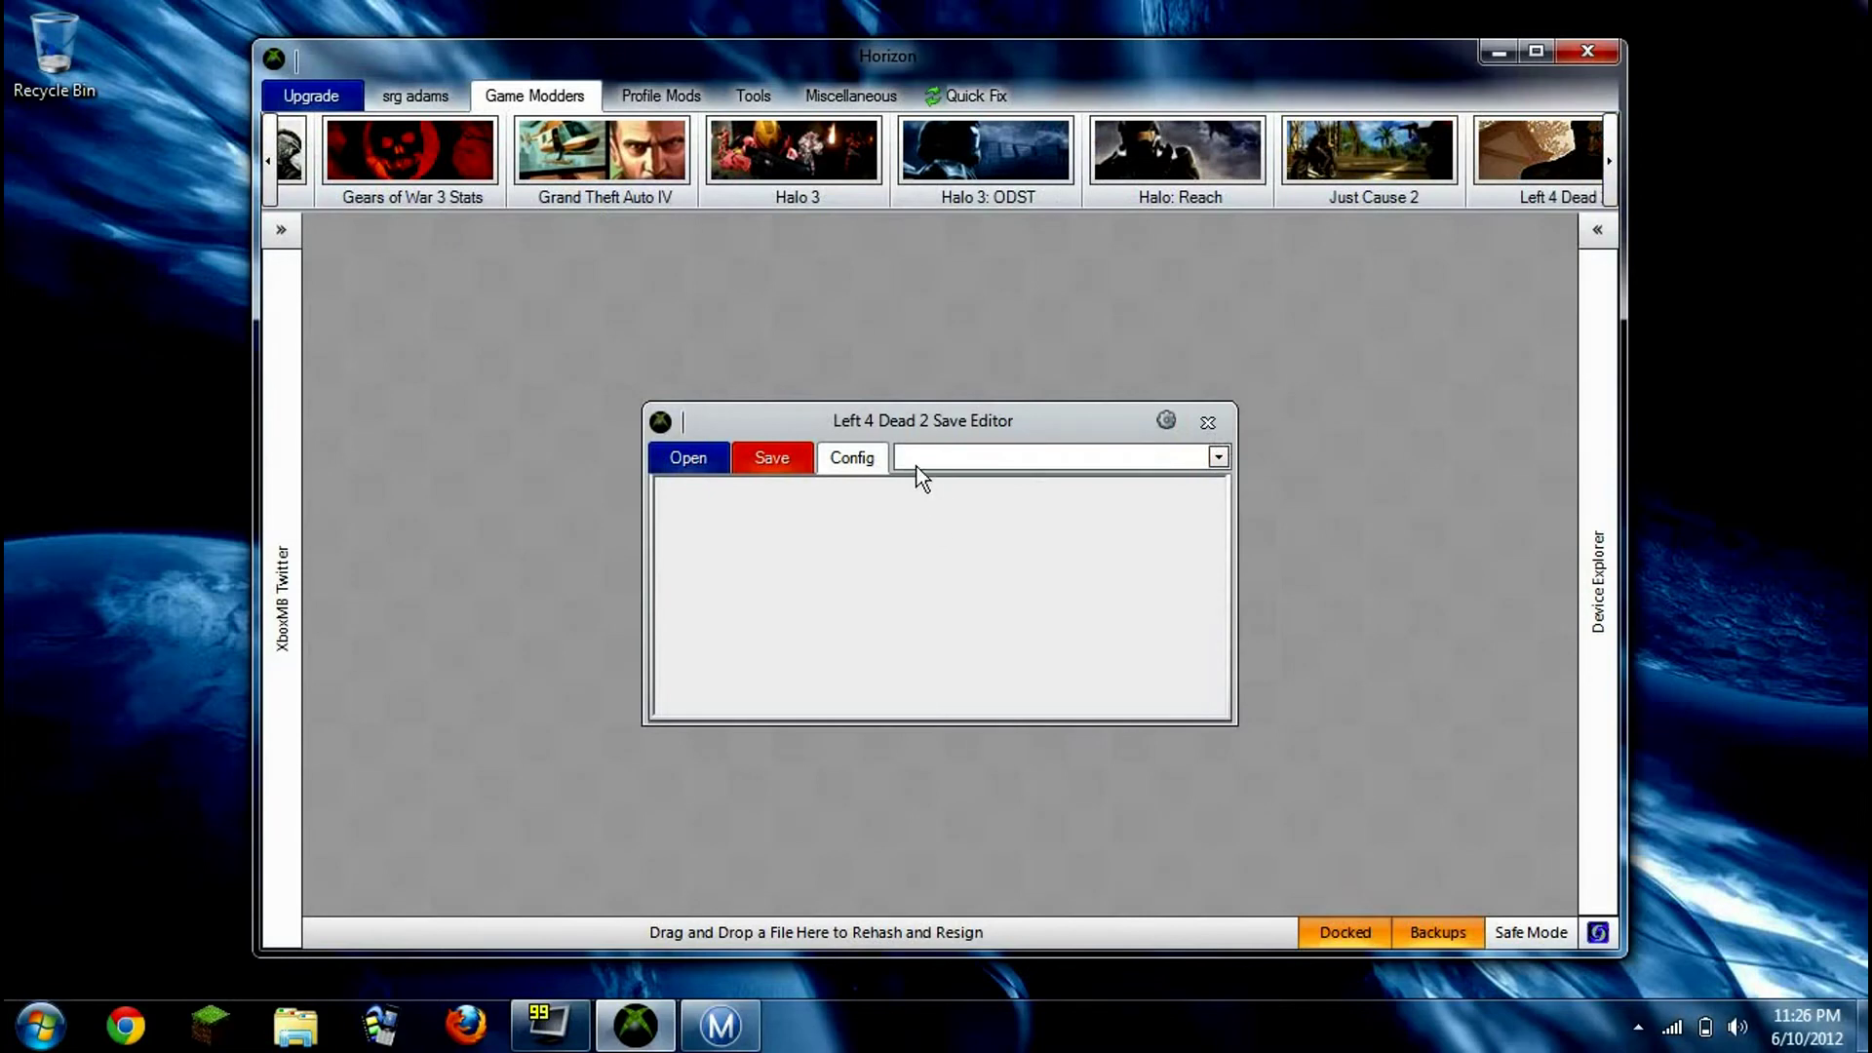
pyautogui.click(1207, 422)
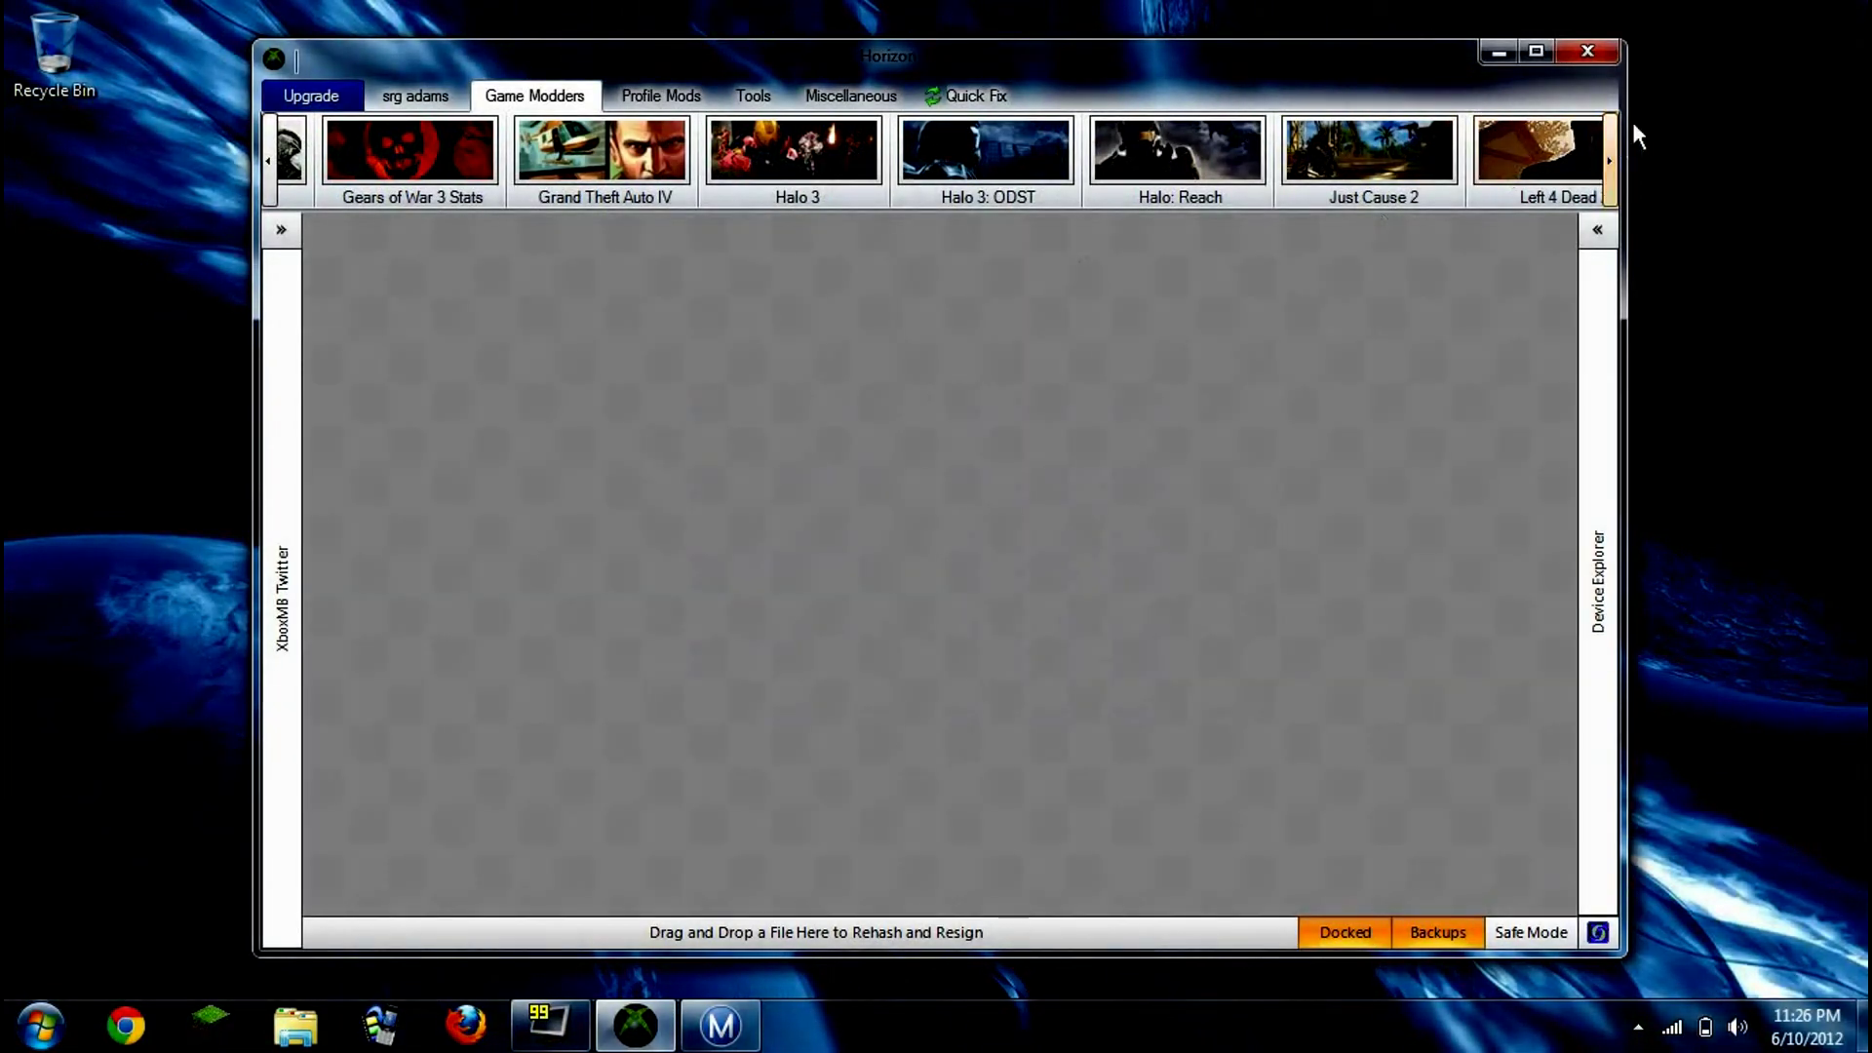
# Page the game list on to Oblivion, open its save editor, then close it
pyautogui.click(1613, 139)
pyautogui.click(1613, 139)
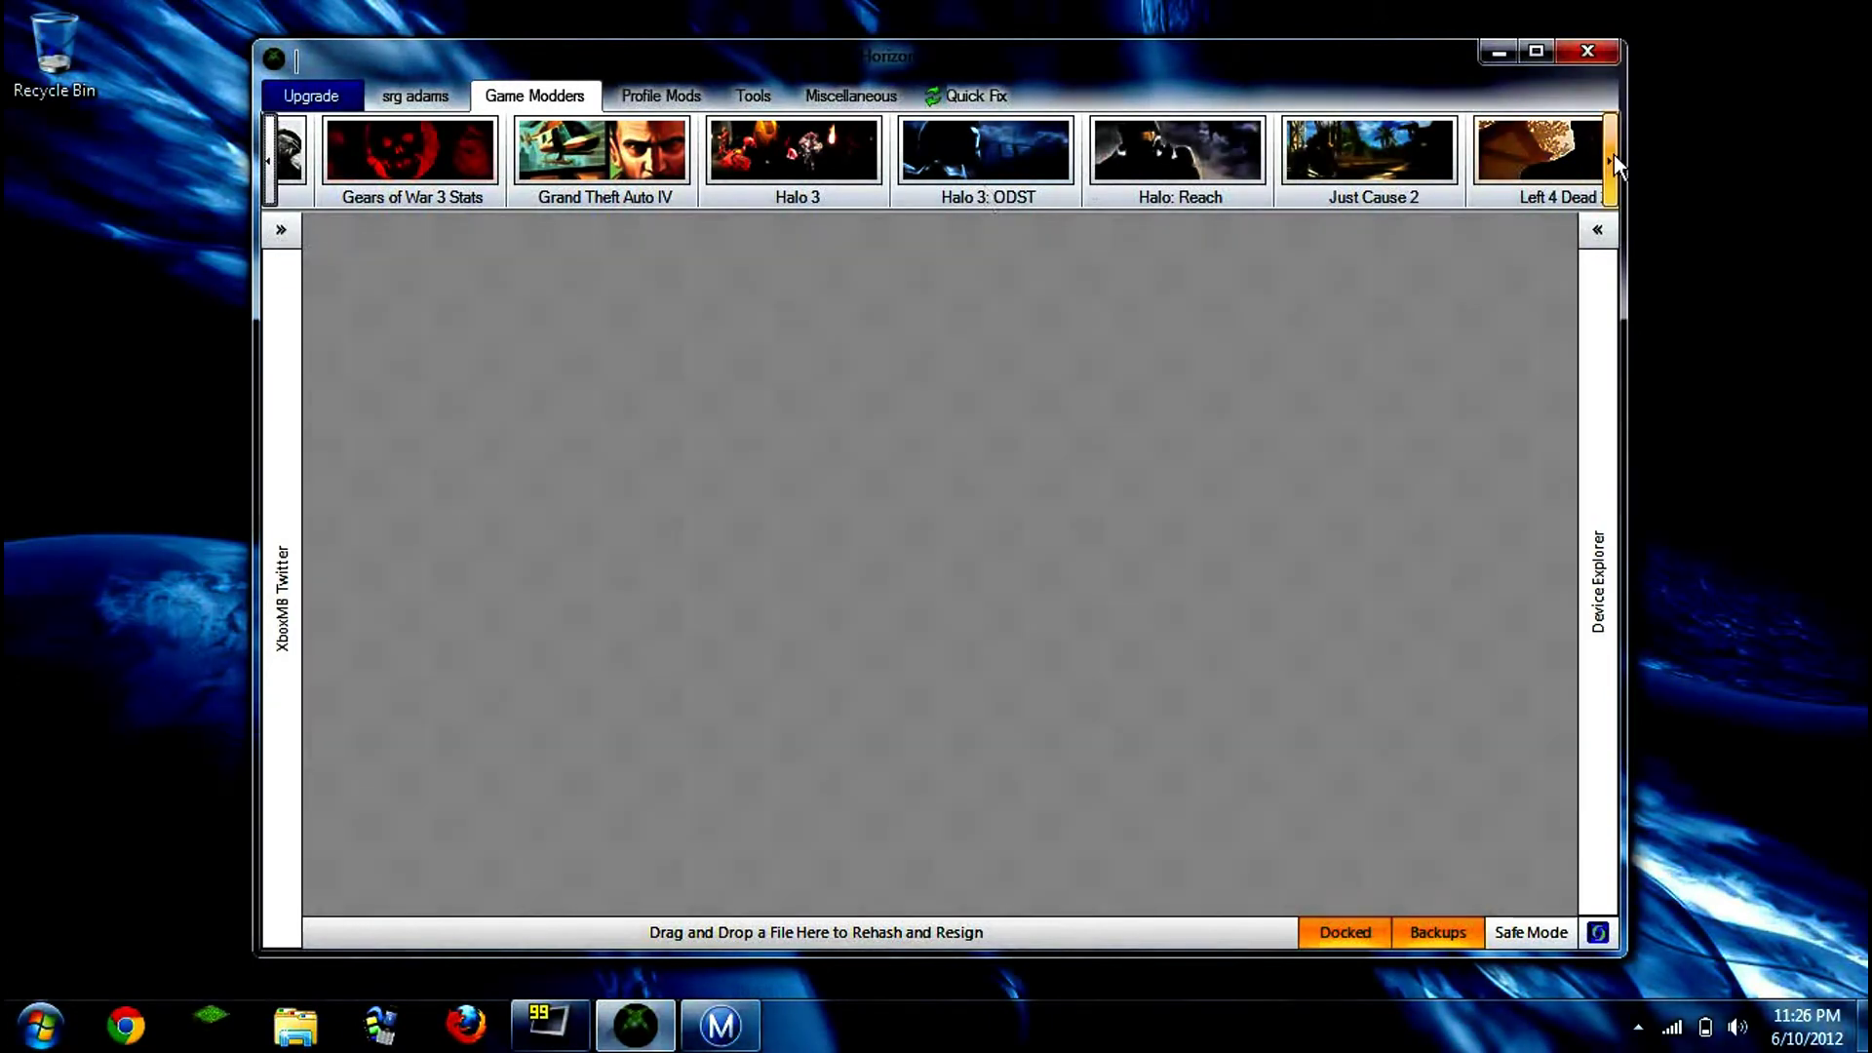
pyautogui.click(1613, 154)
pyautogui.click(1547, 154)
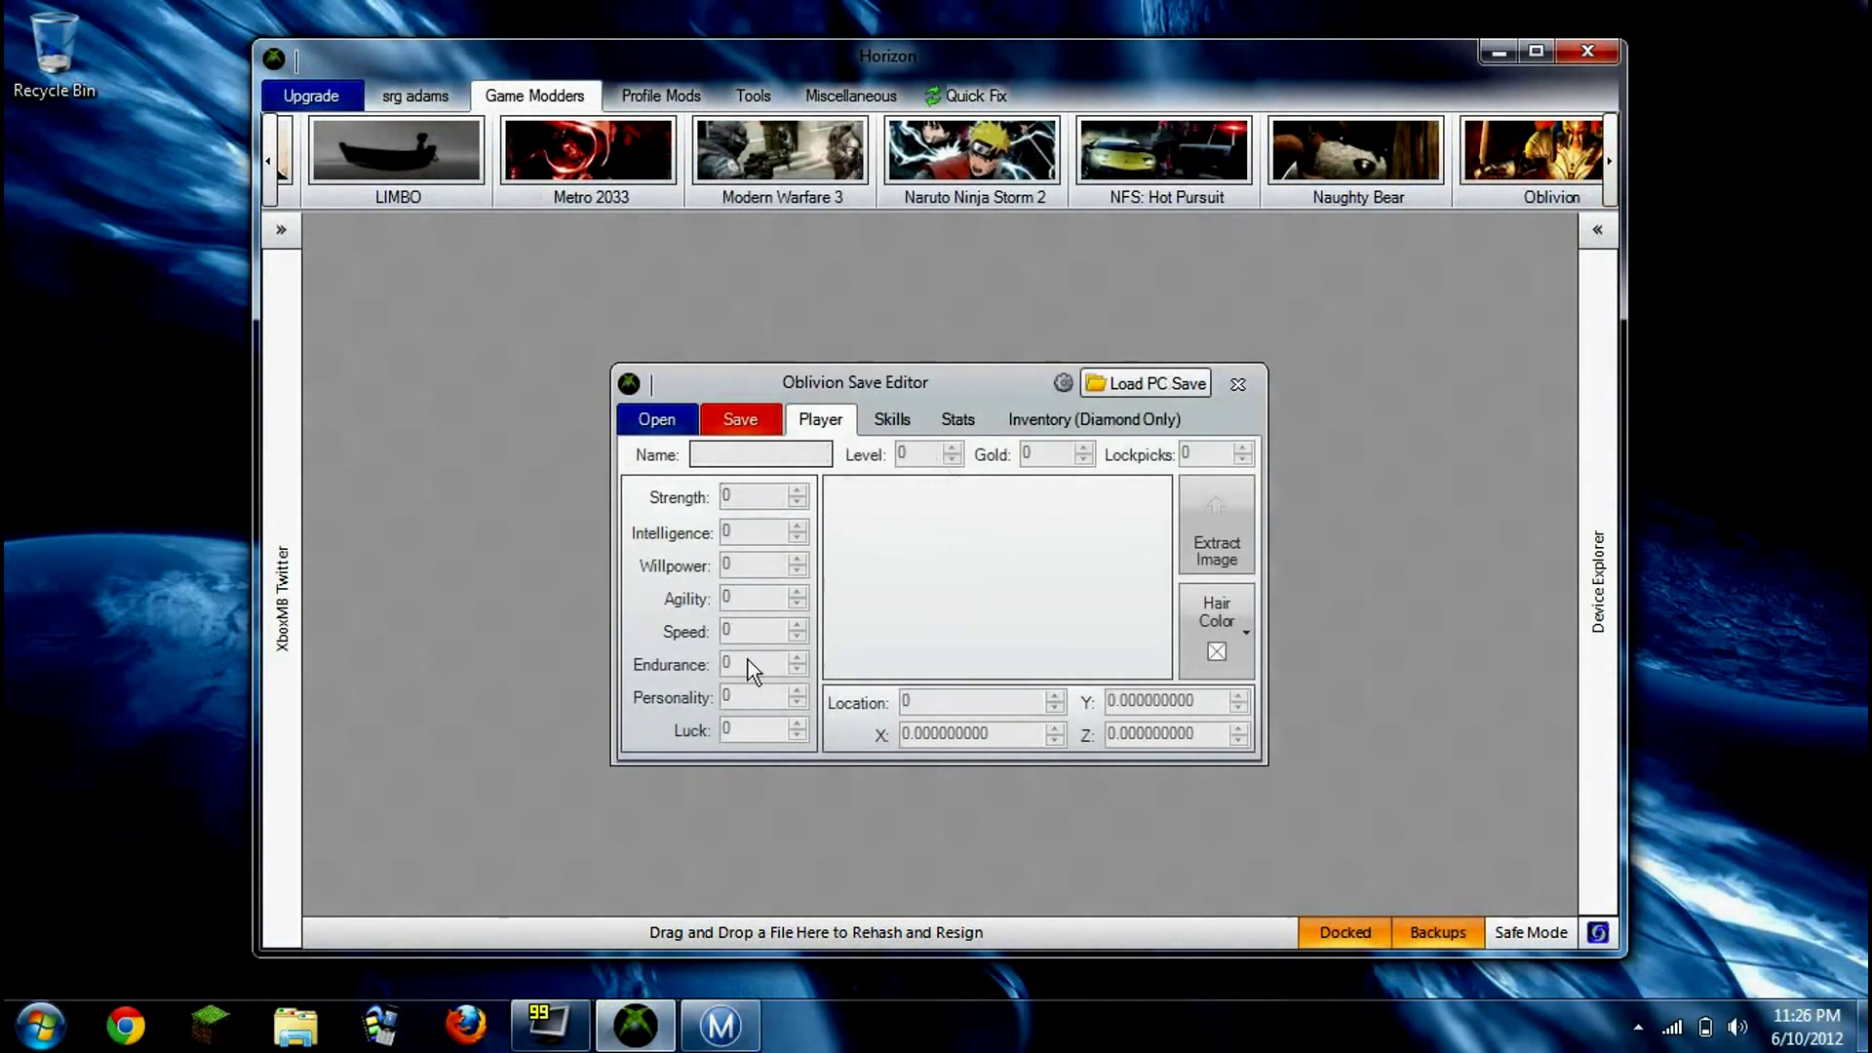
pyautogui.click(1239, 384)
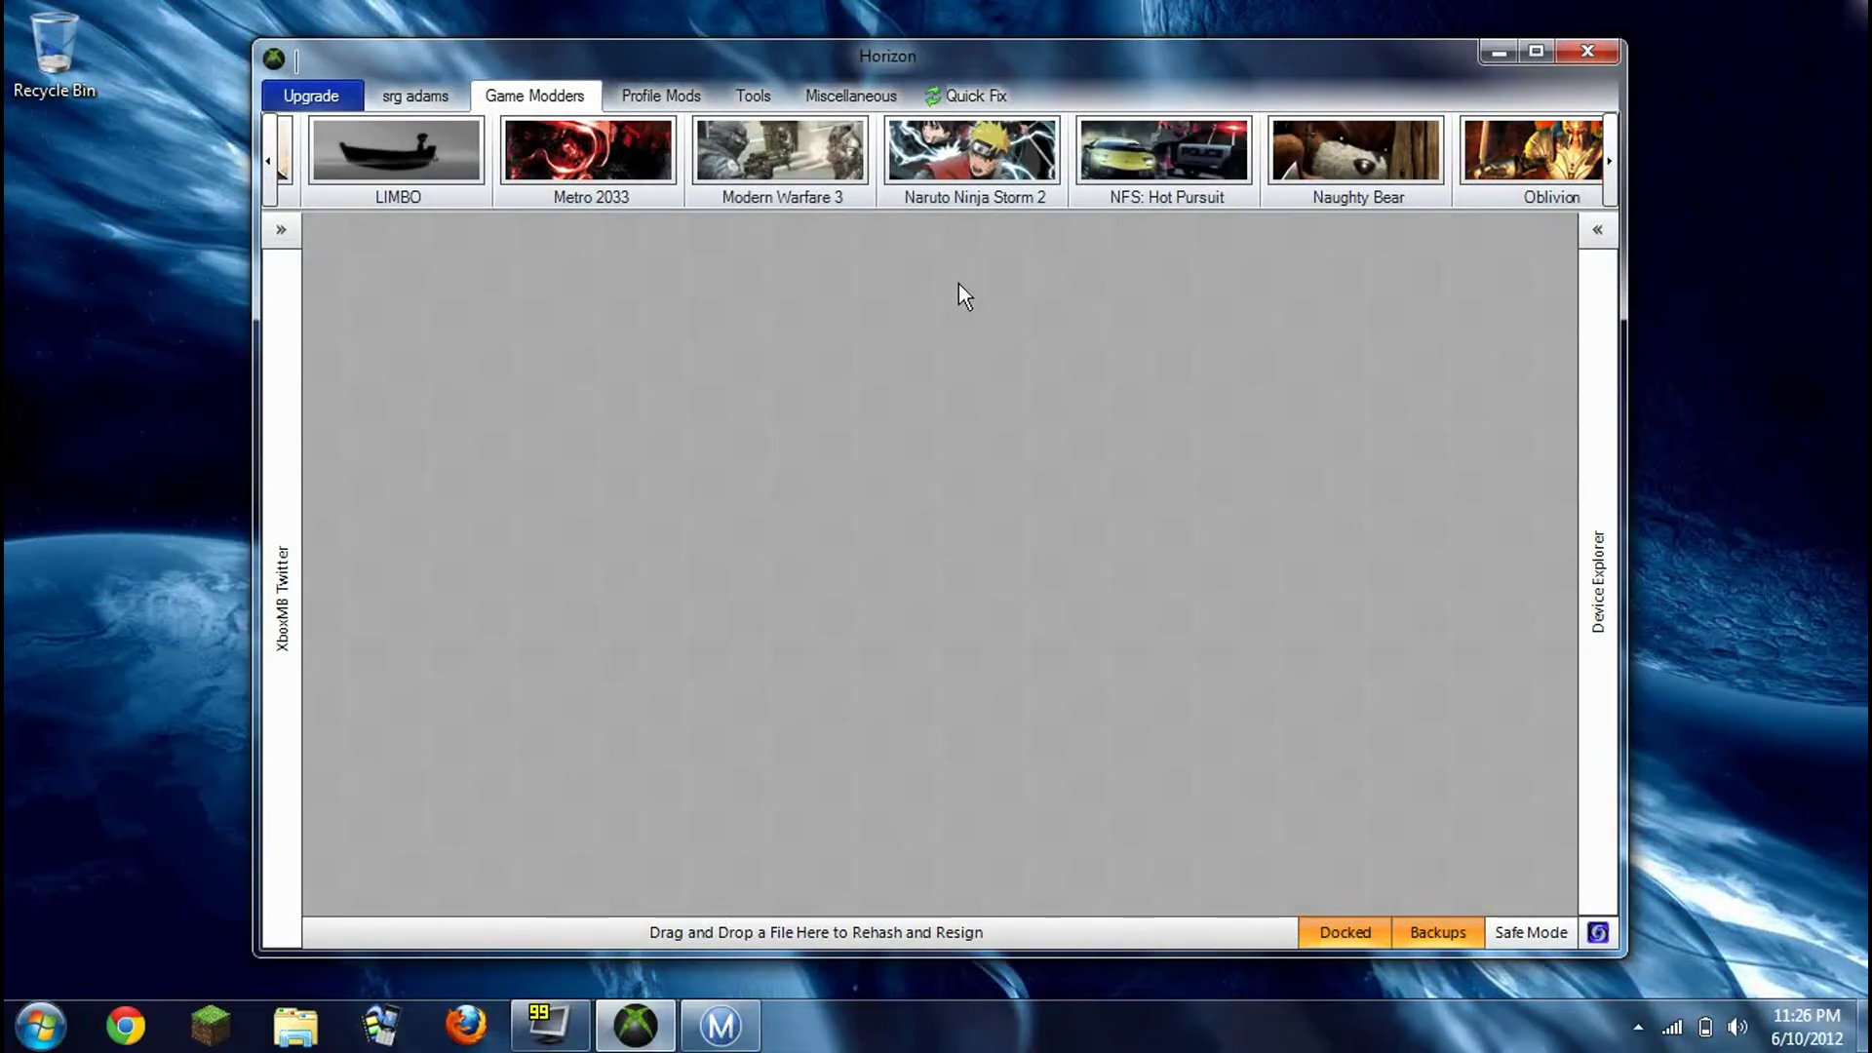
pyautogui.click(629, 97)
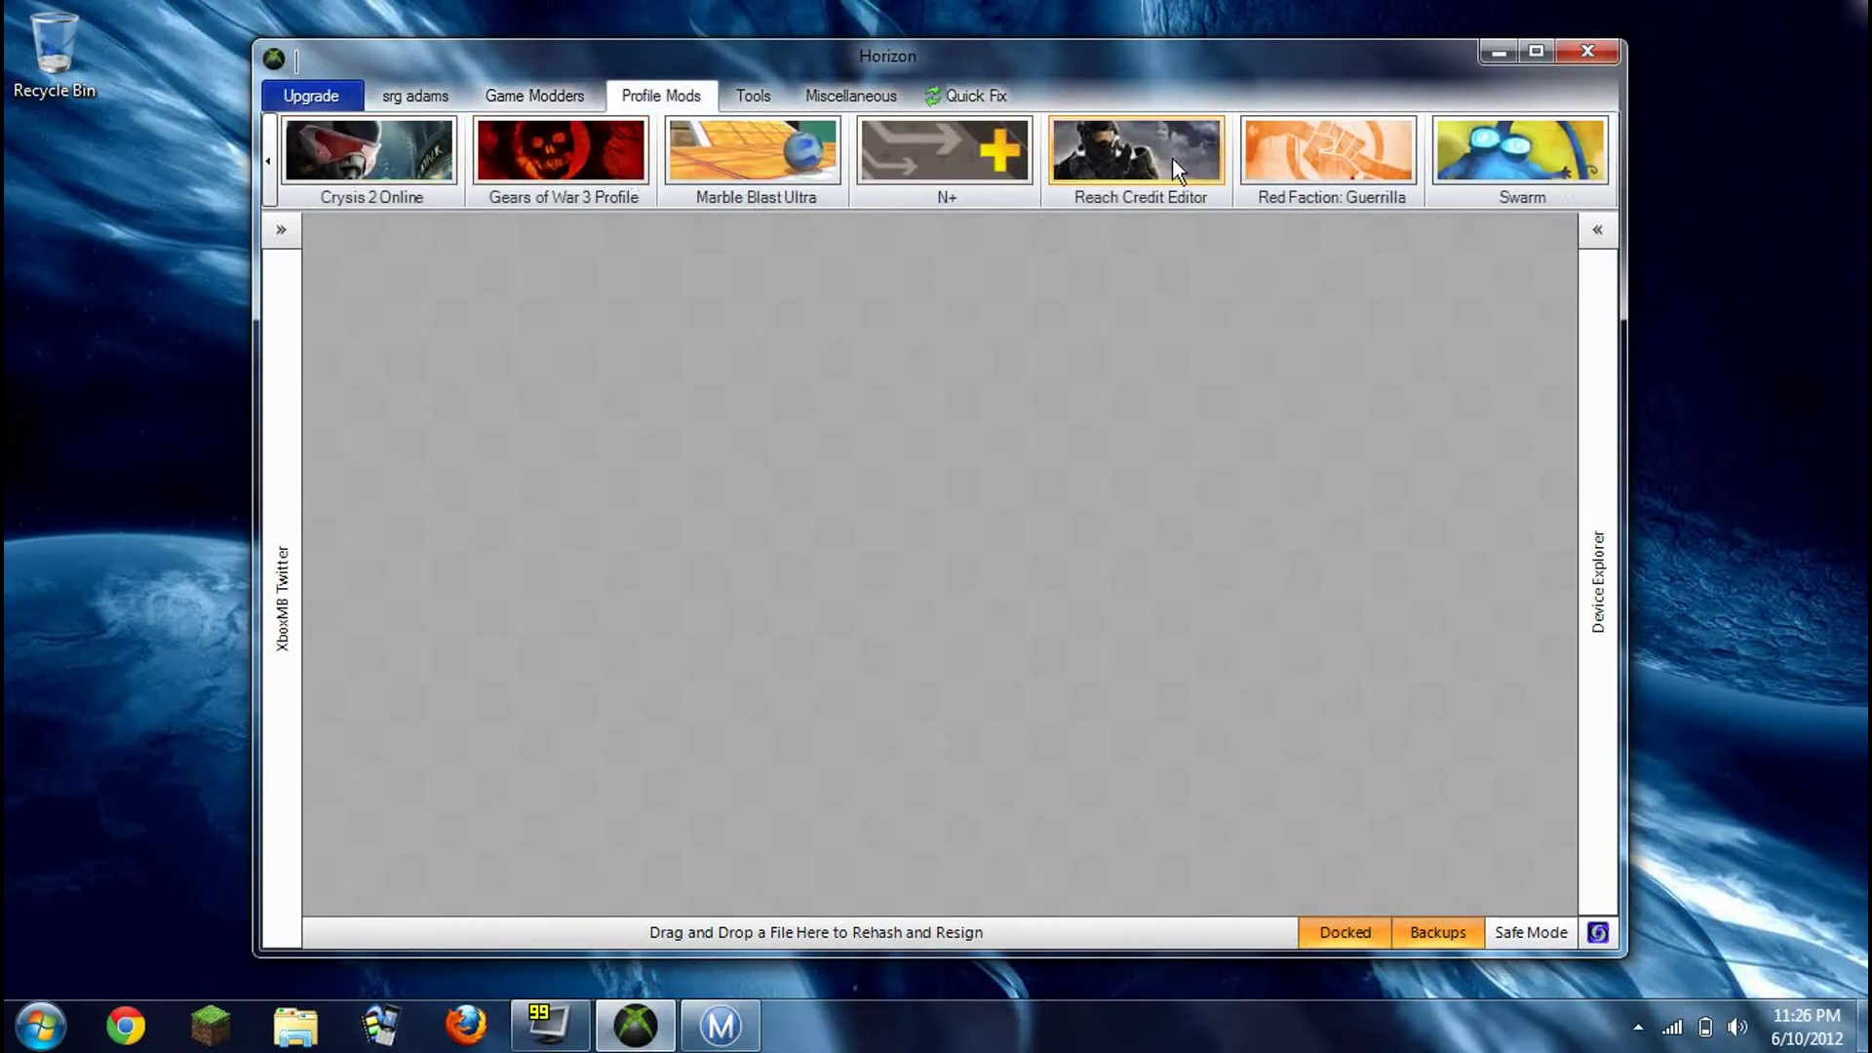
pyautogui.click(271, 161)
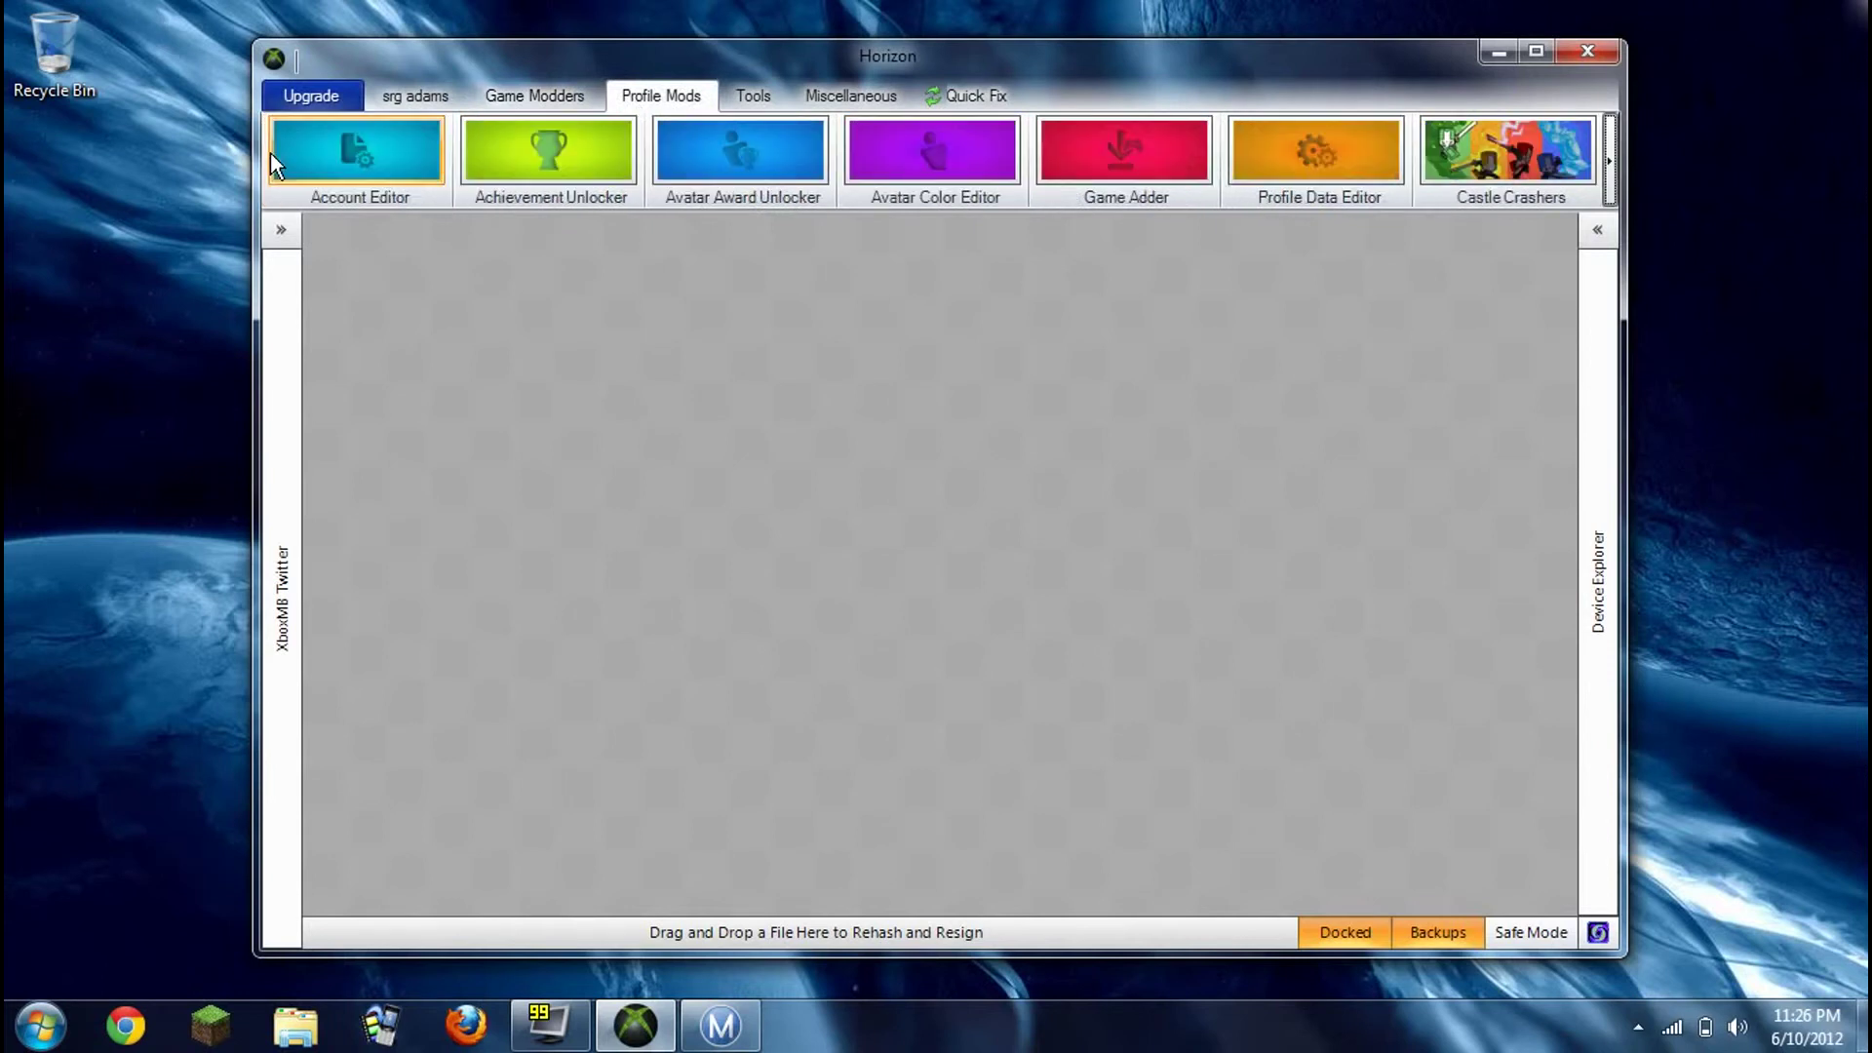
pyautogui.click(349, 169)
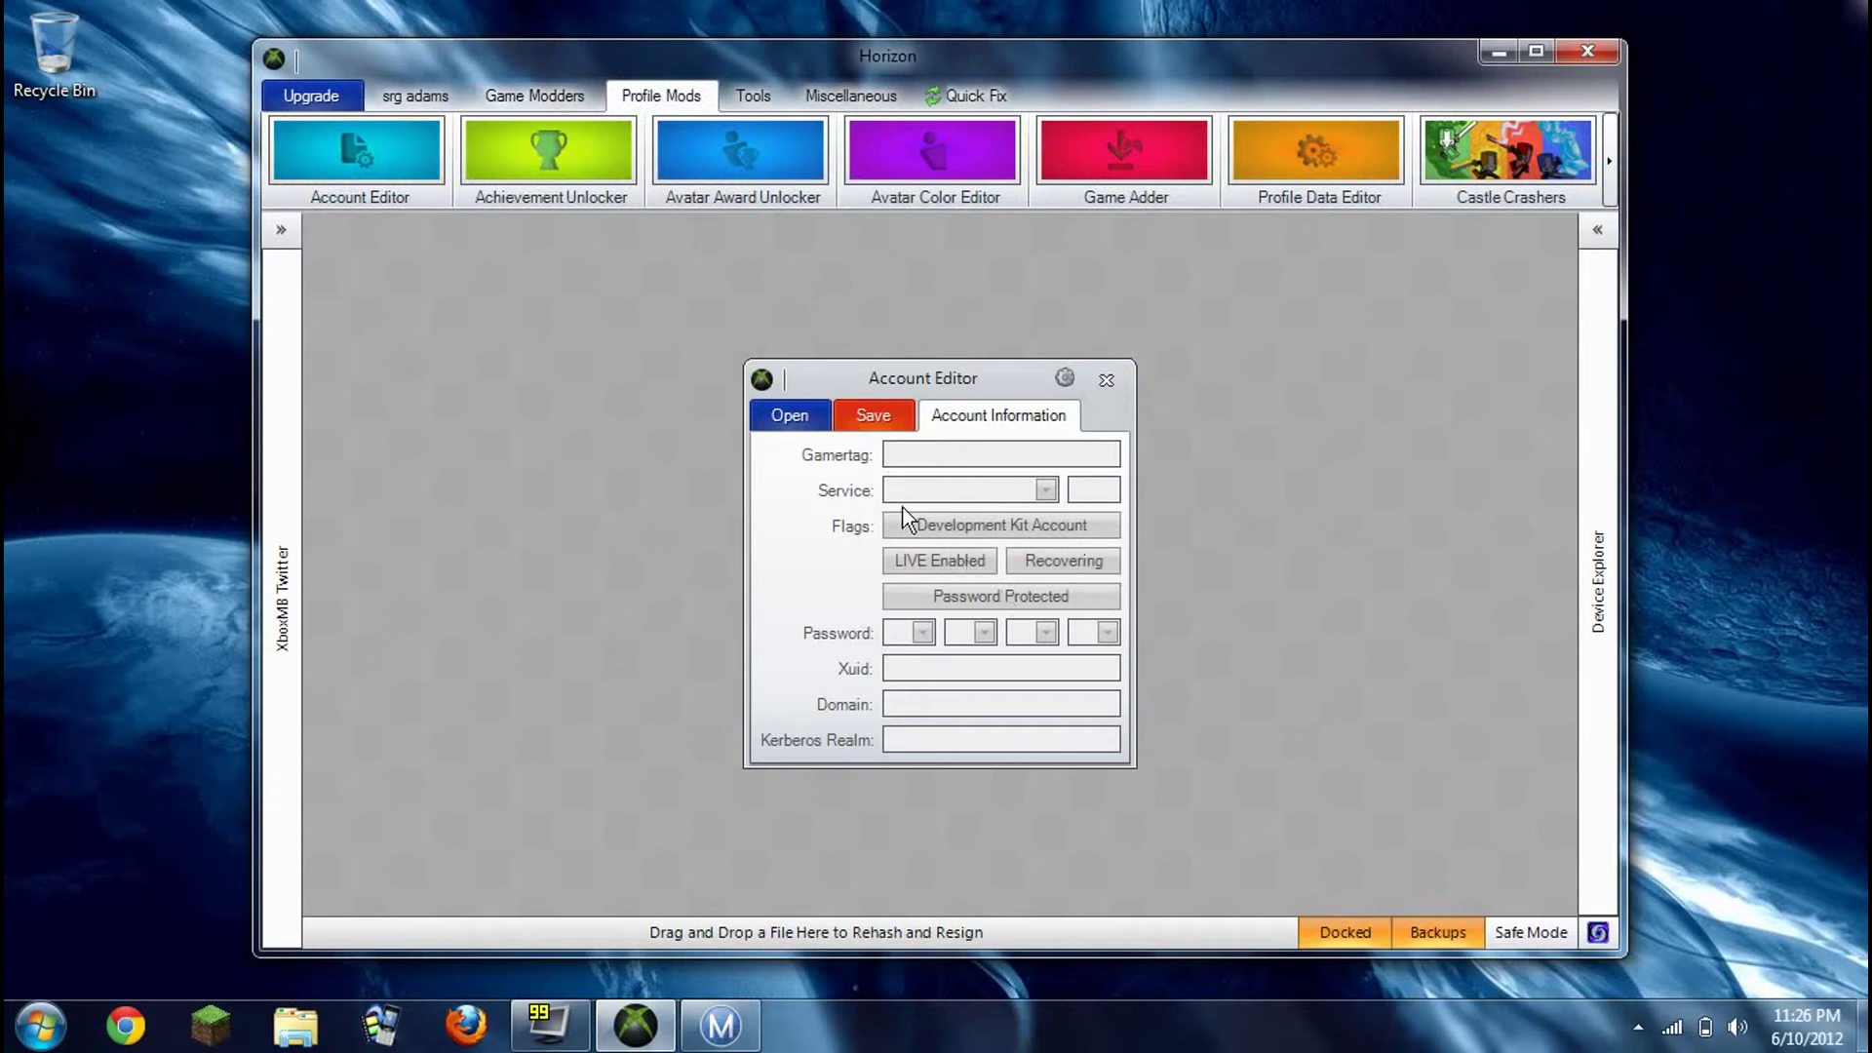
pyautogui.click(1107, 380)
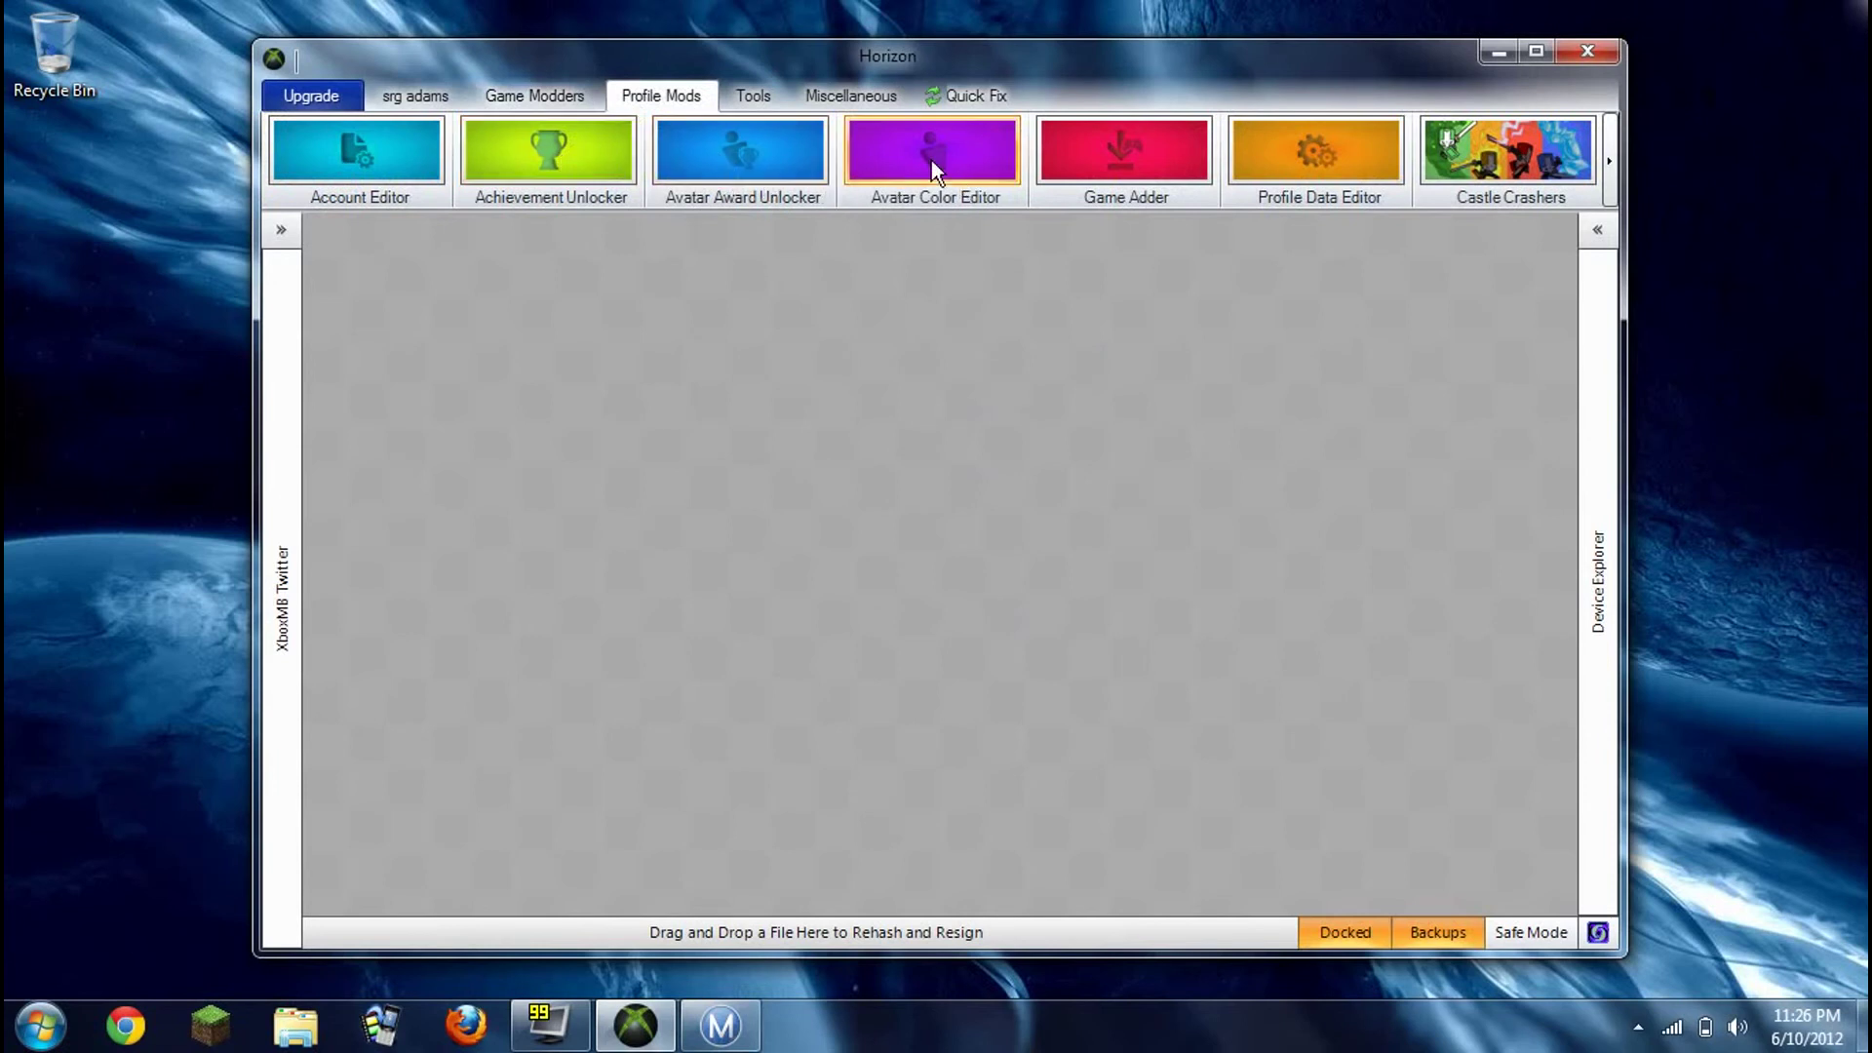
pyautogui.click(1009, 158)
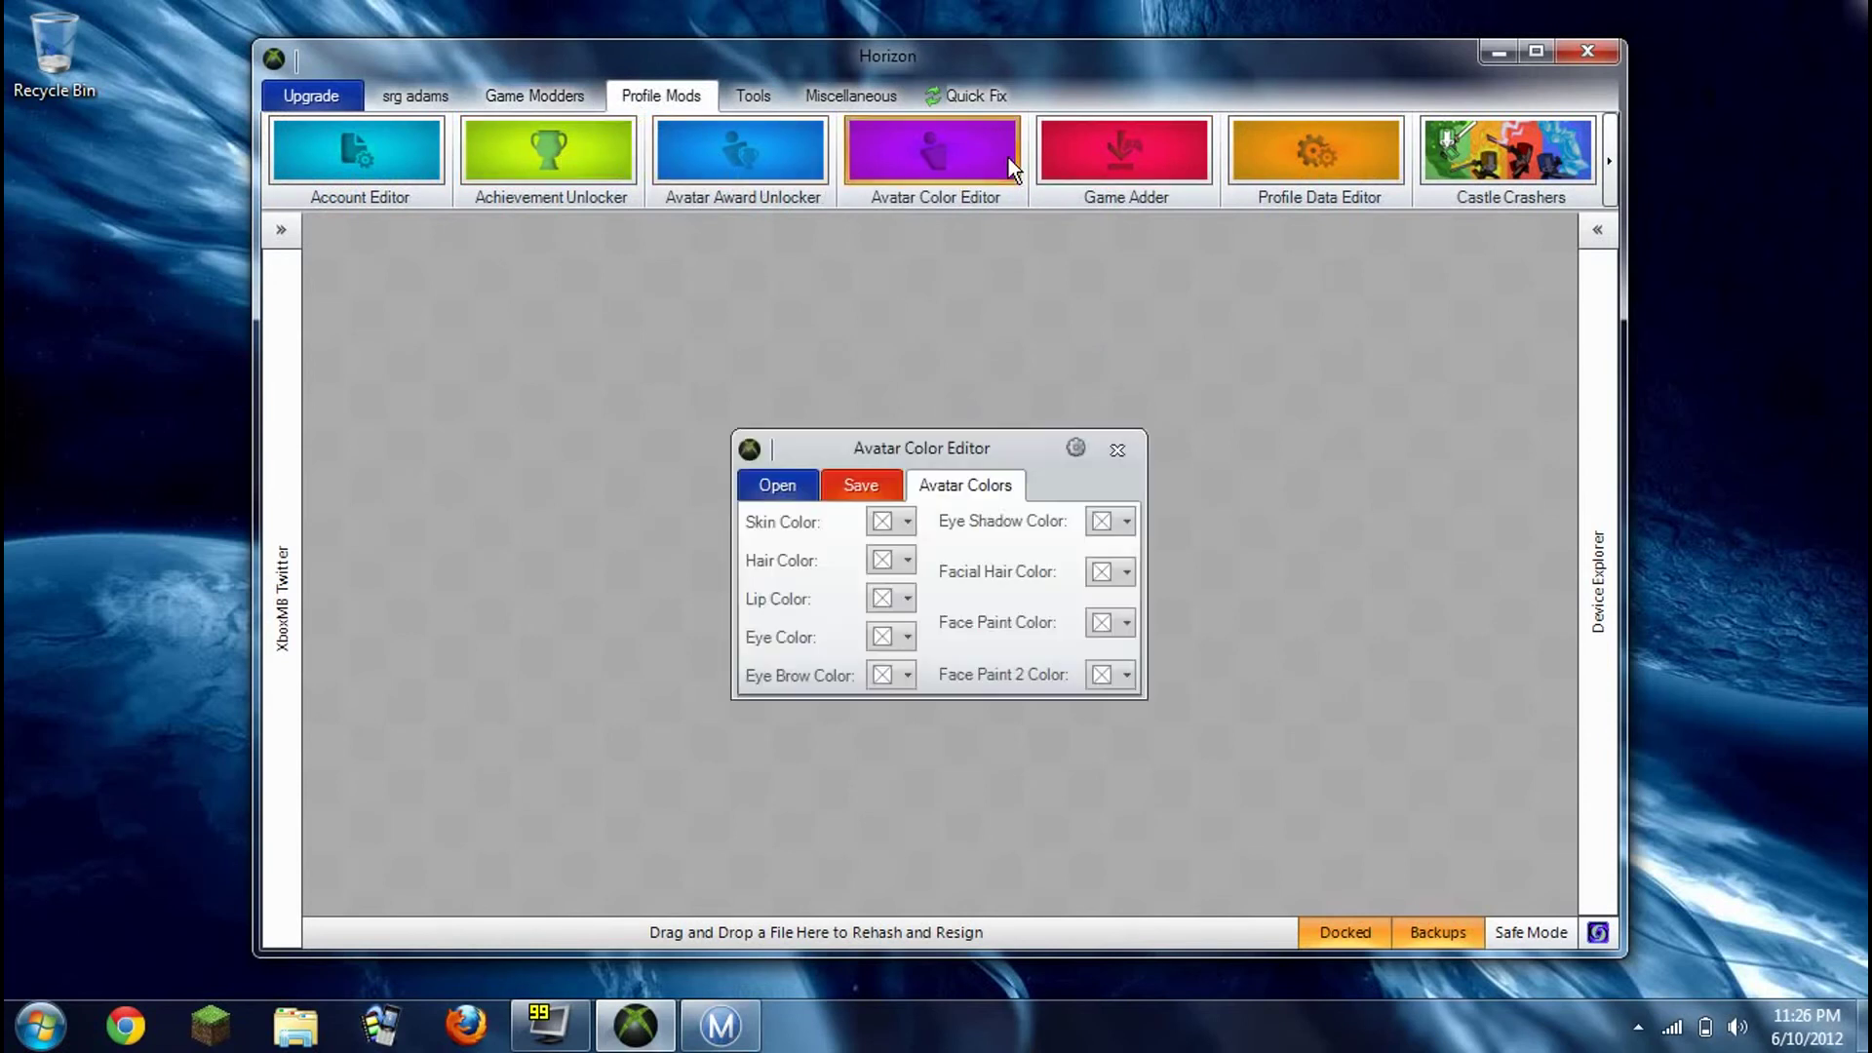
pyautogui.click(1110, 442)
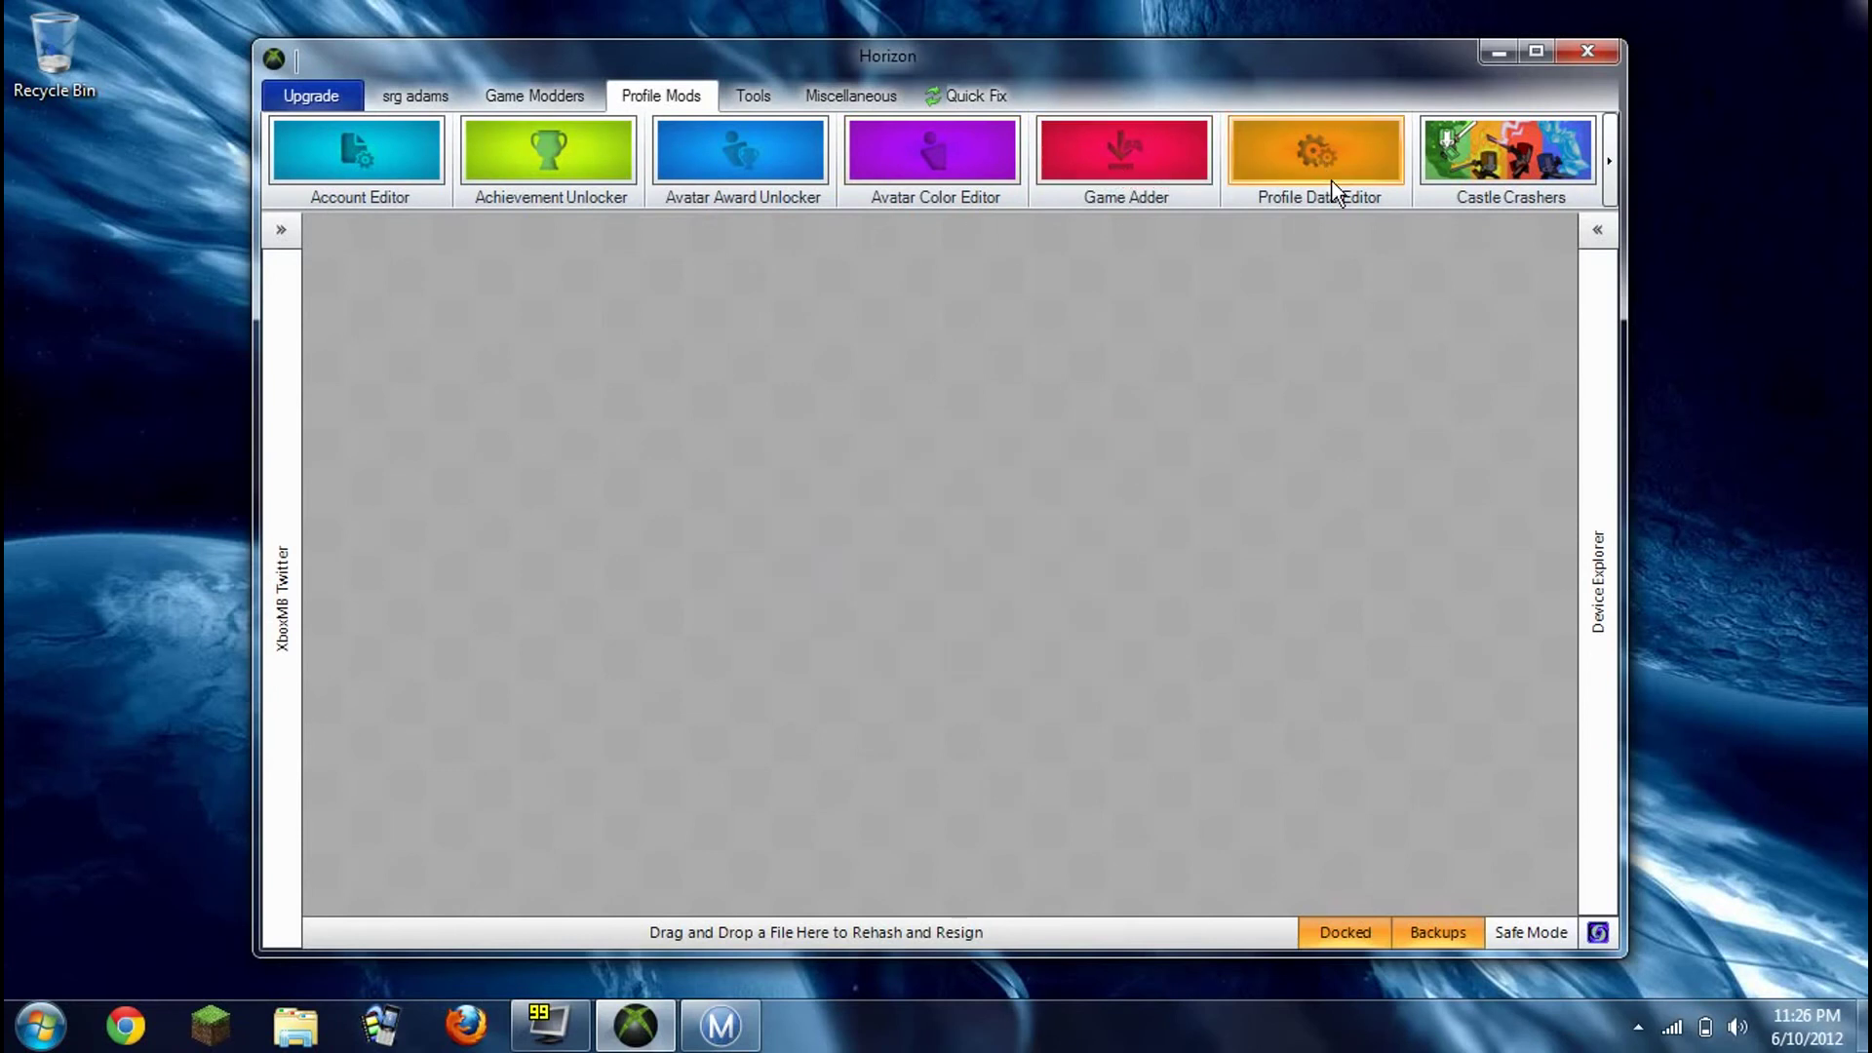
pyautogui.click(1303, 168)
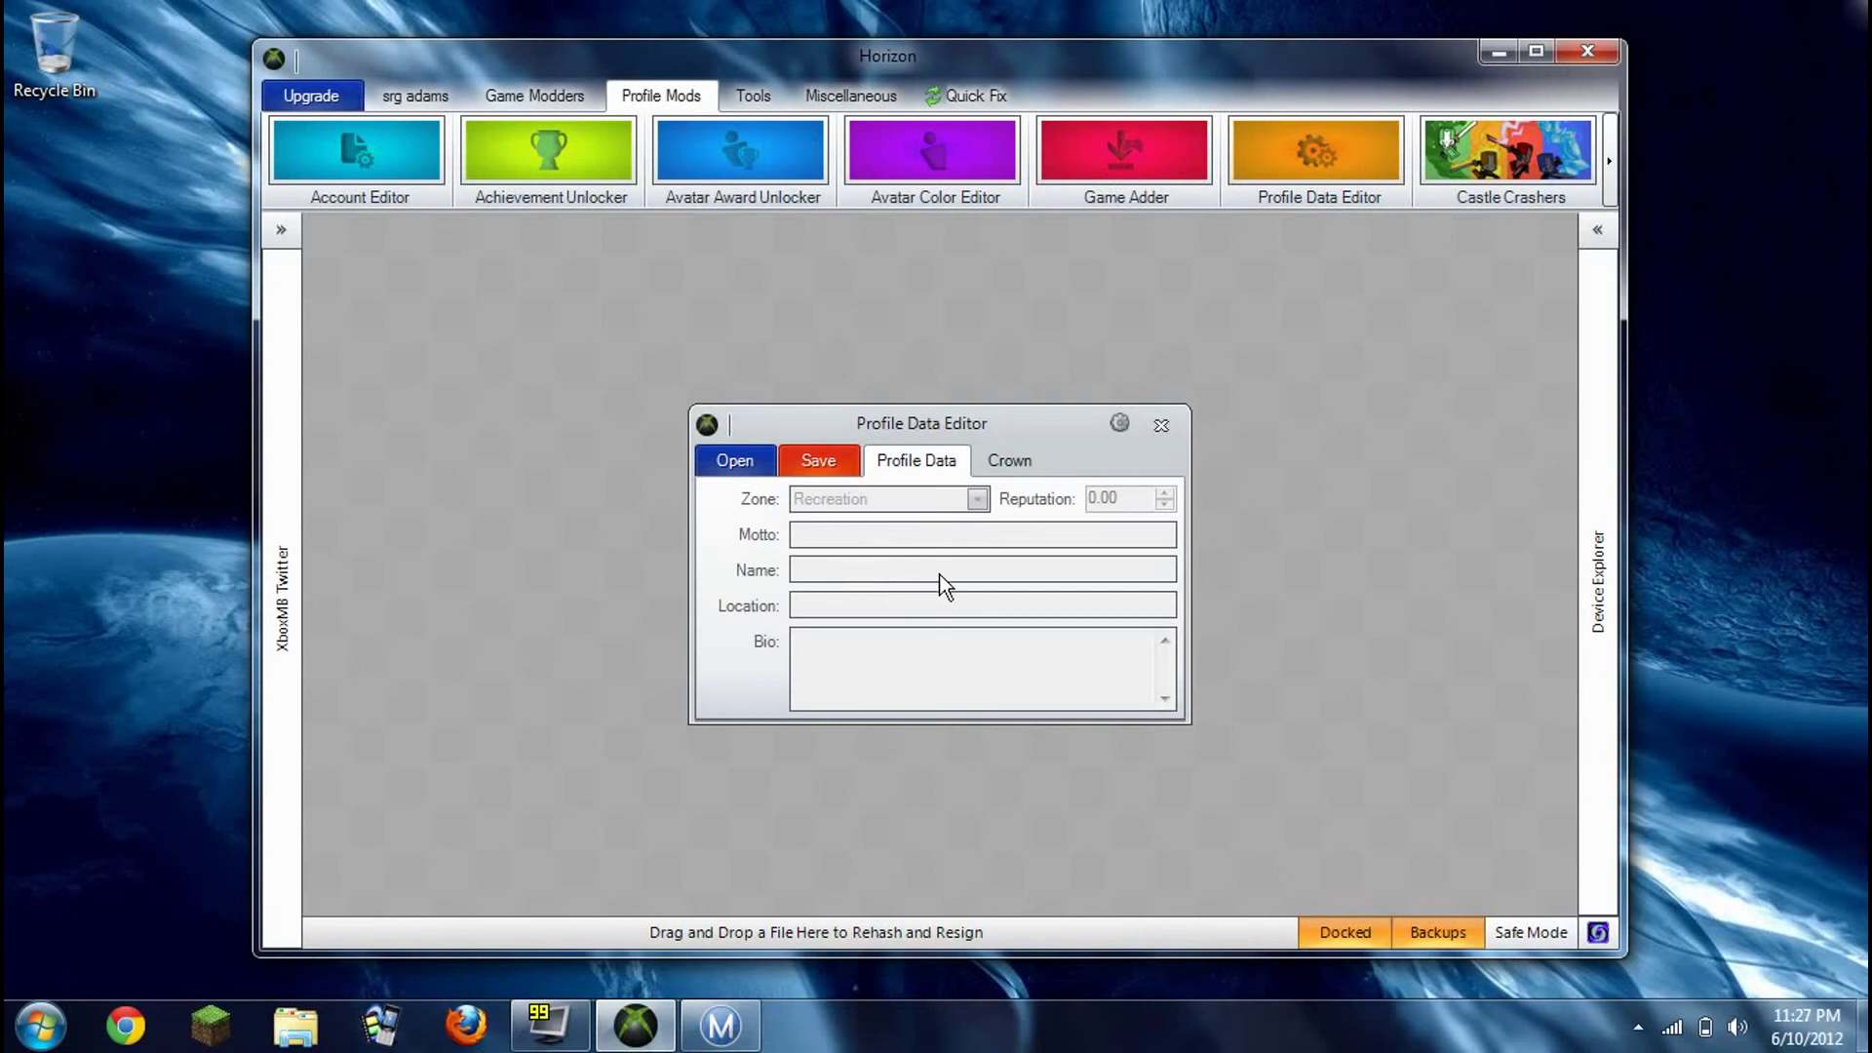
pyautogui.click(1159, 427)
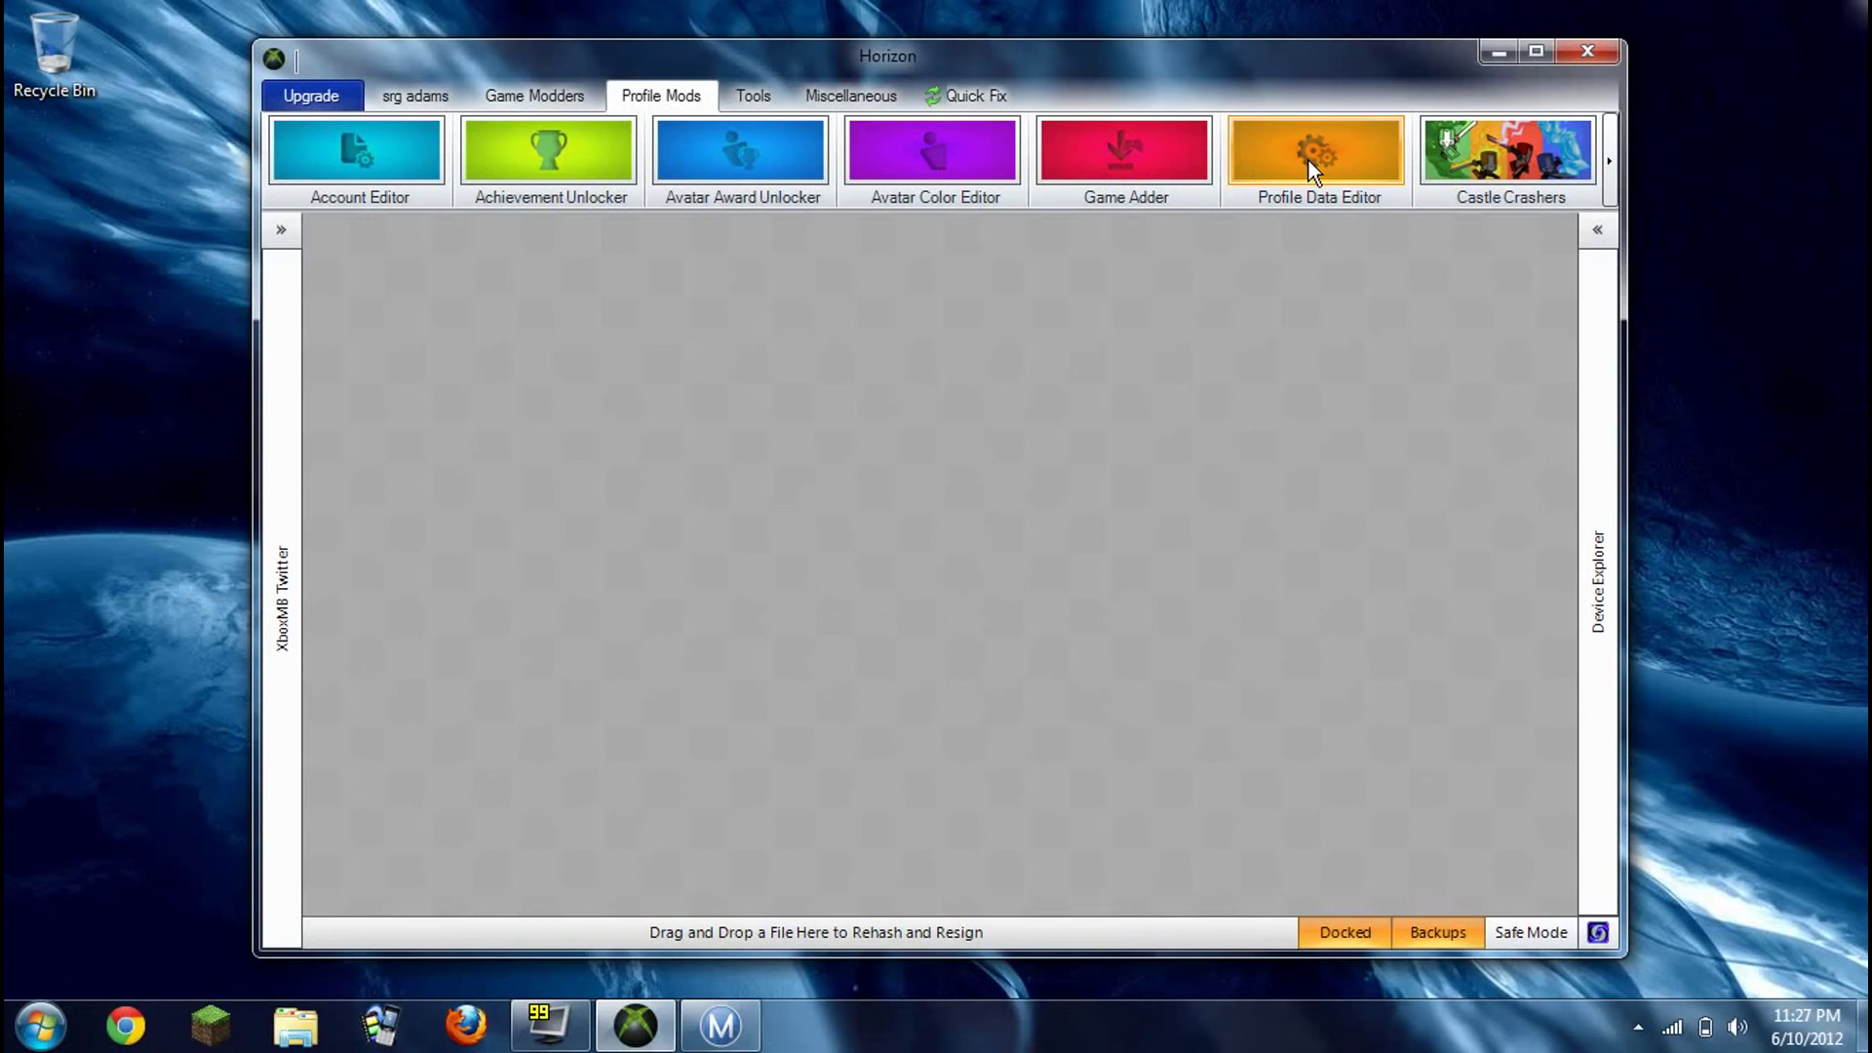
pyautogui.click(1307, 158)
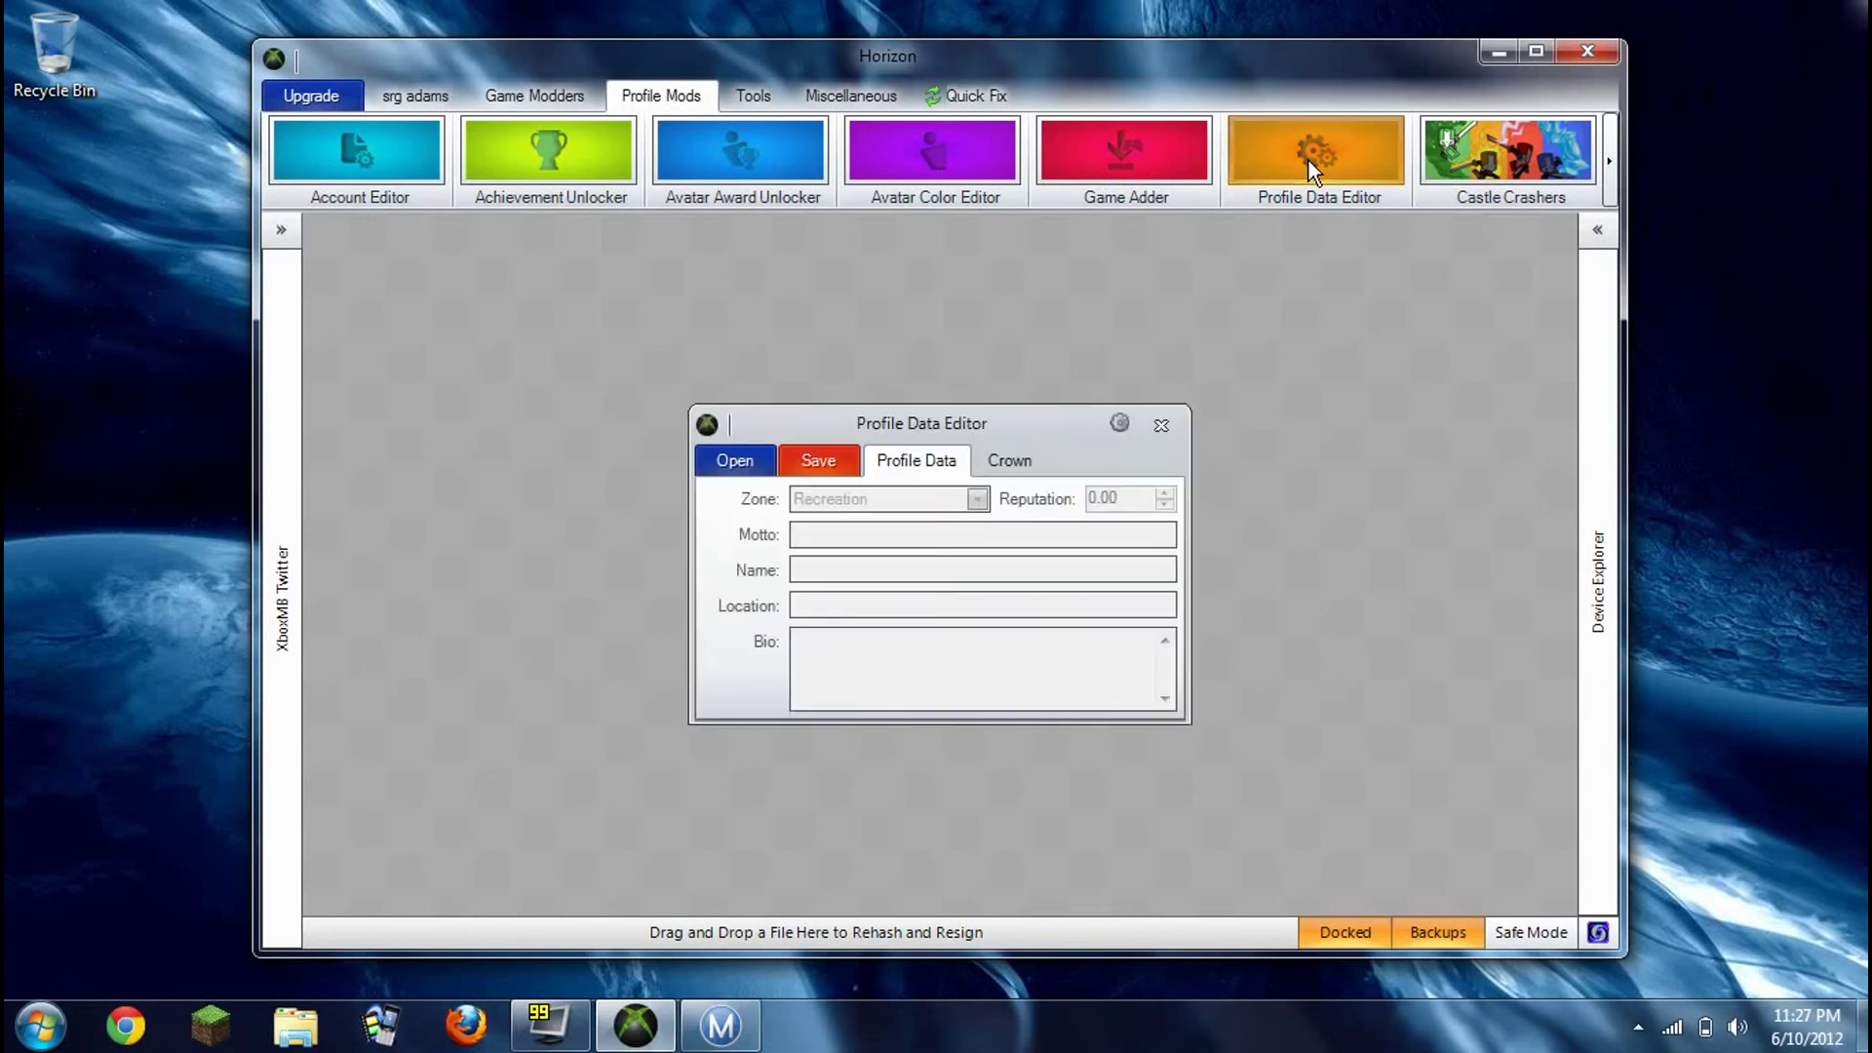
pyautogui.click(1160, 426)
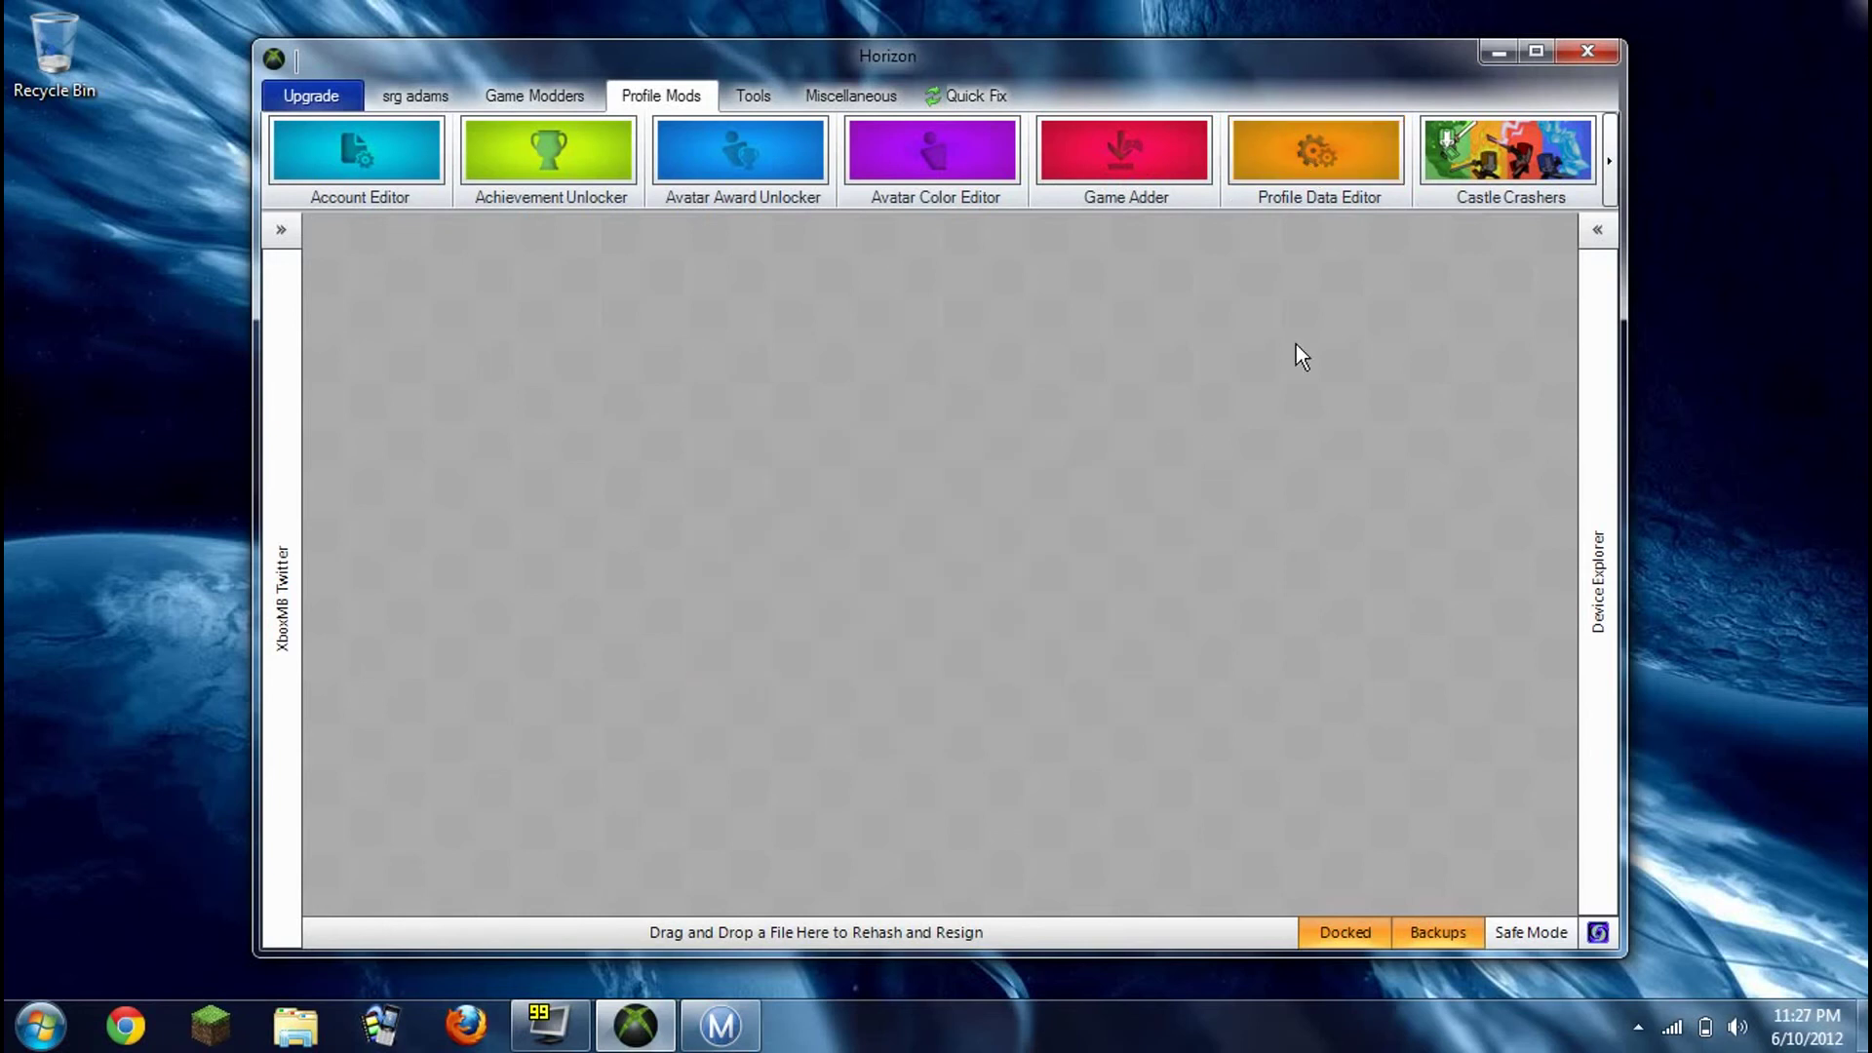
pyautogui.click(1605, 186)
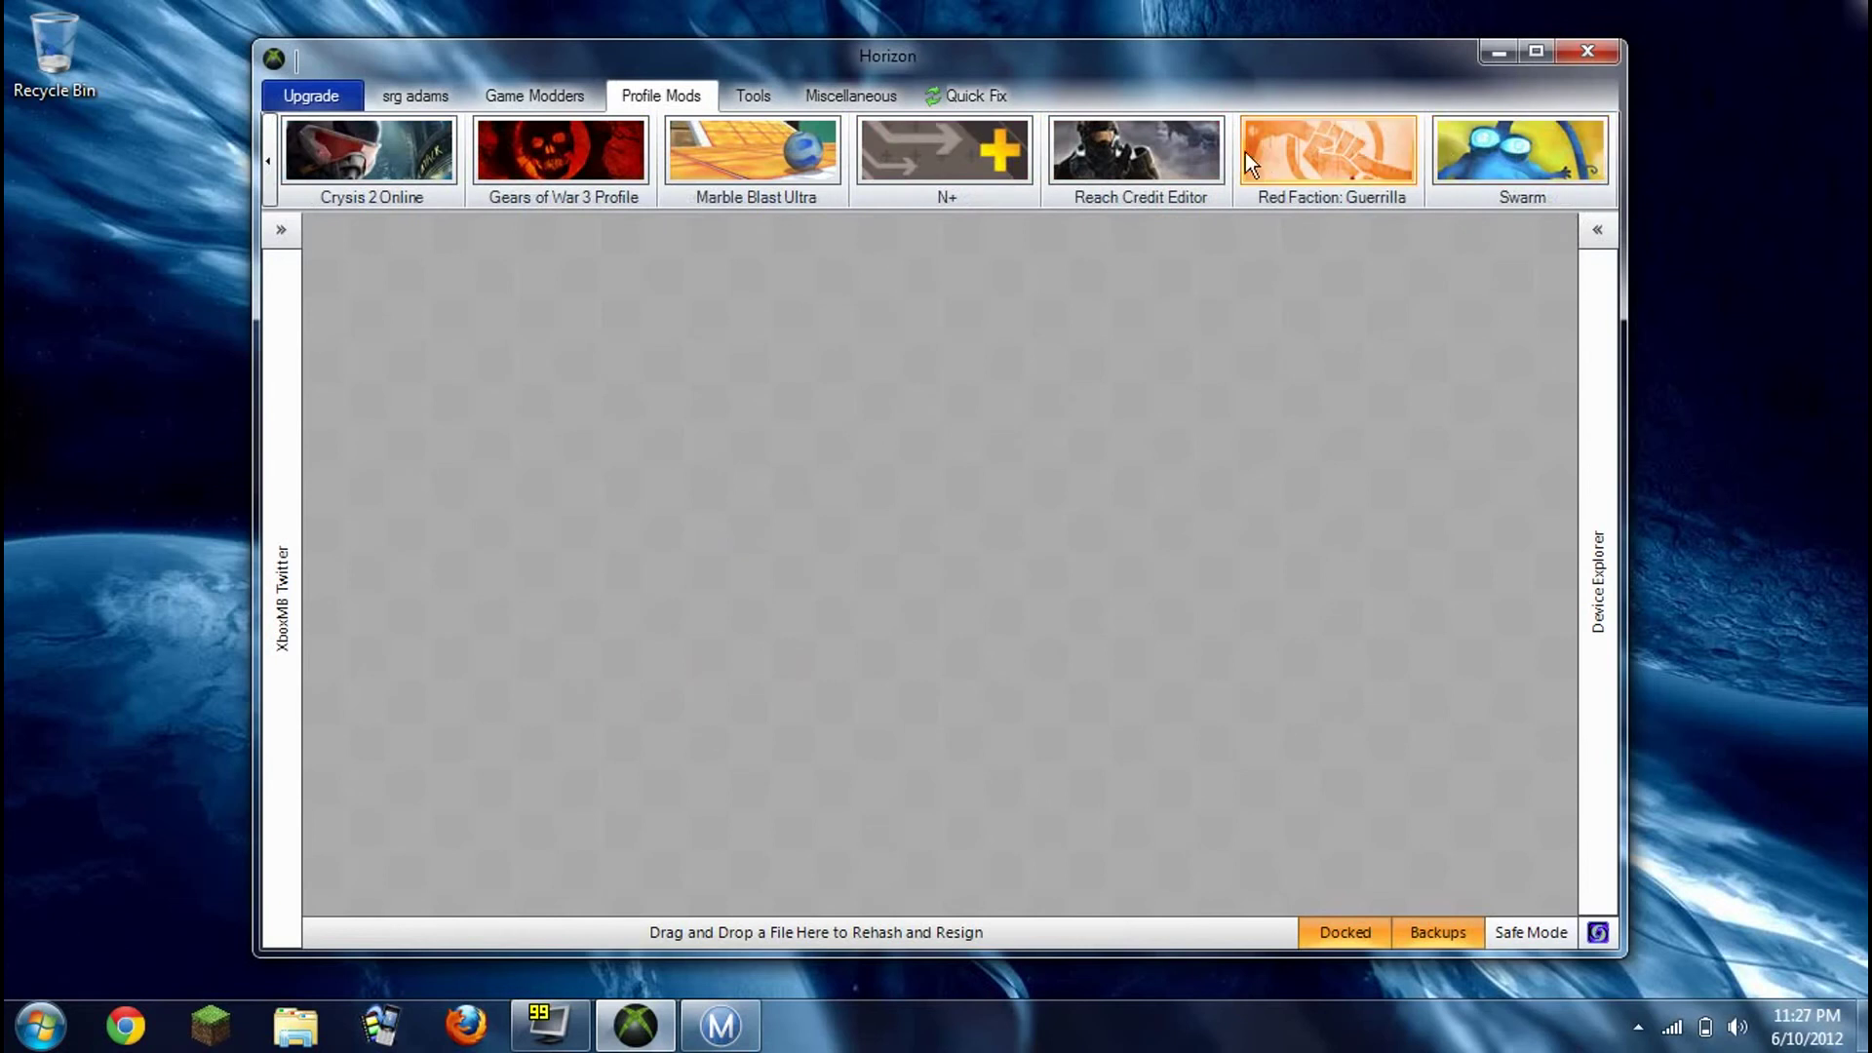
pyautogui.click(747, 95)
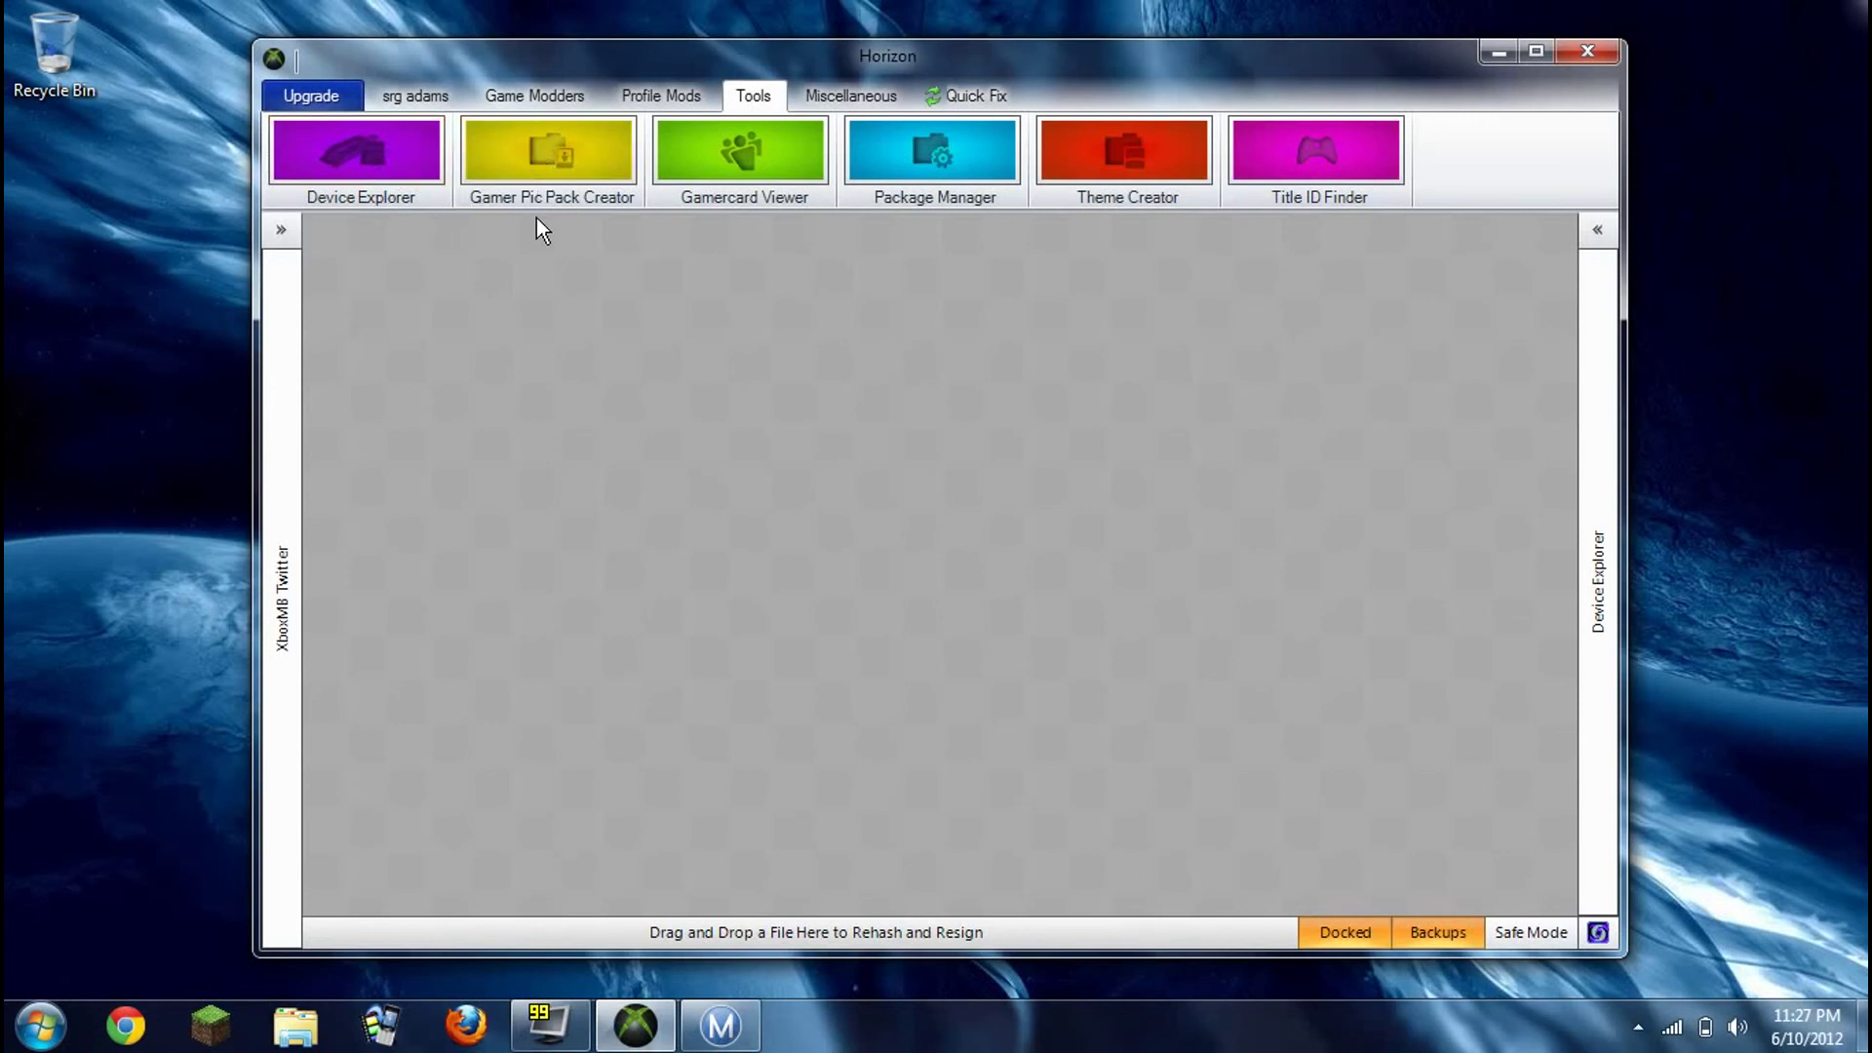
# Search 'halo reach' in the Gamer Pic Pack Creator, select Halo: Reach (4D53085B) as the title, then close the manager
pyautogui.click(517, 174)
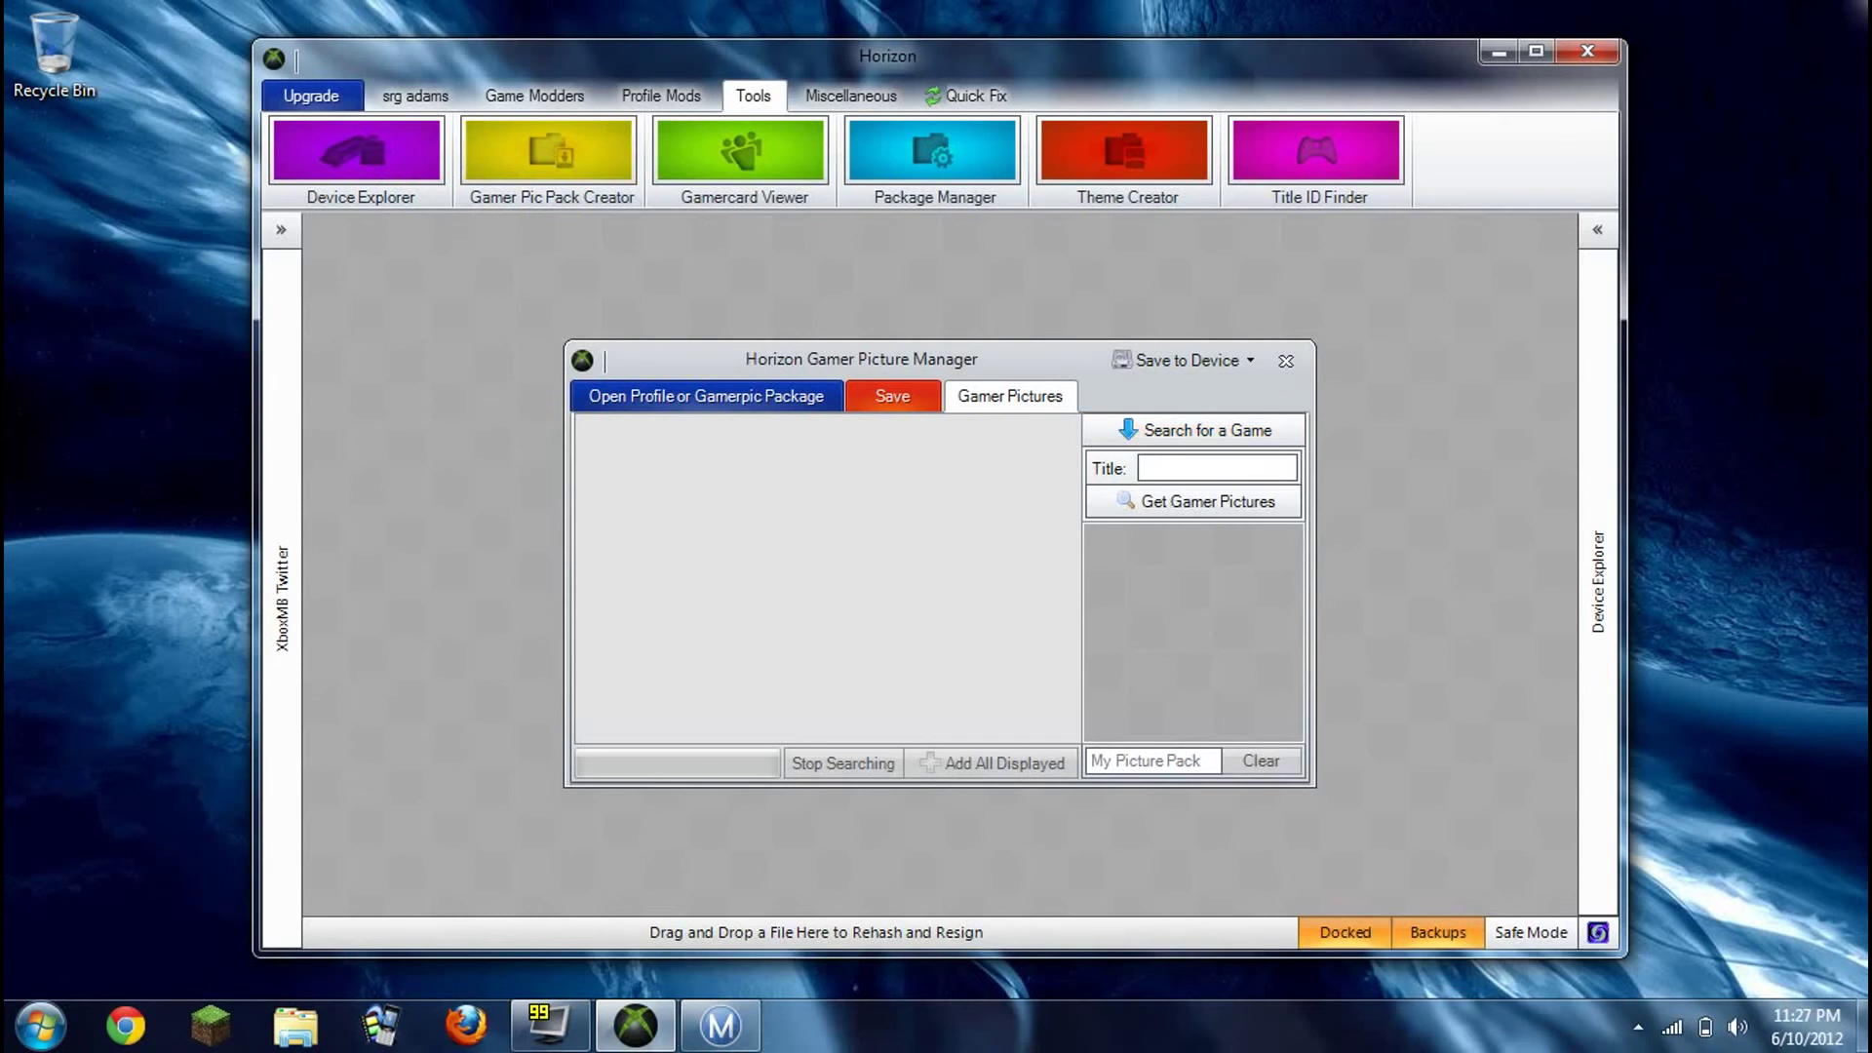
pyautogui.write('halo reach')
pyautogui.press('Return')
pyautogui.click(1161, 492)
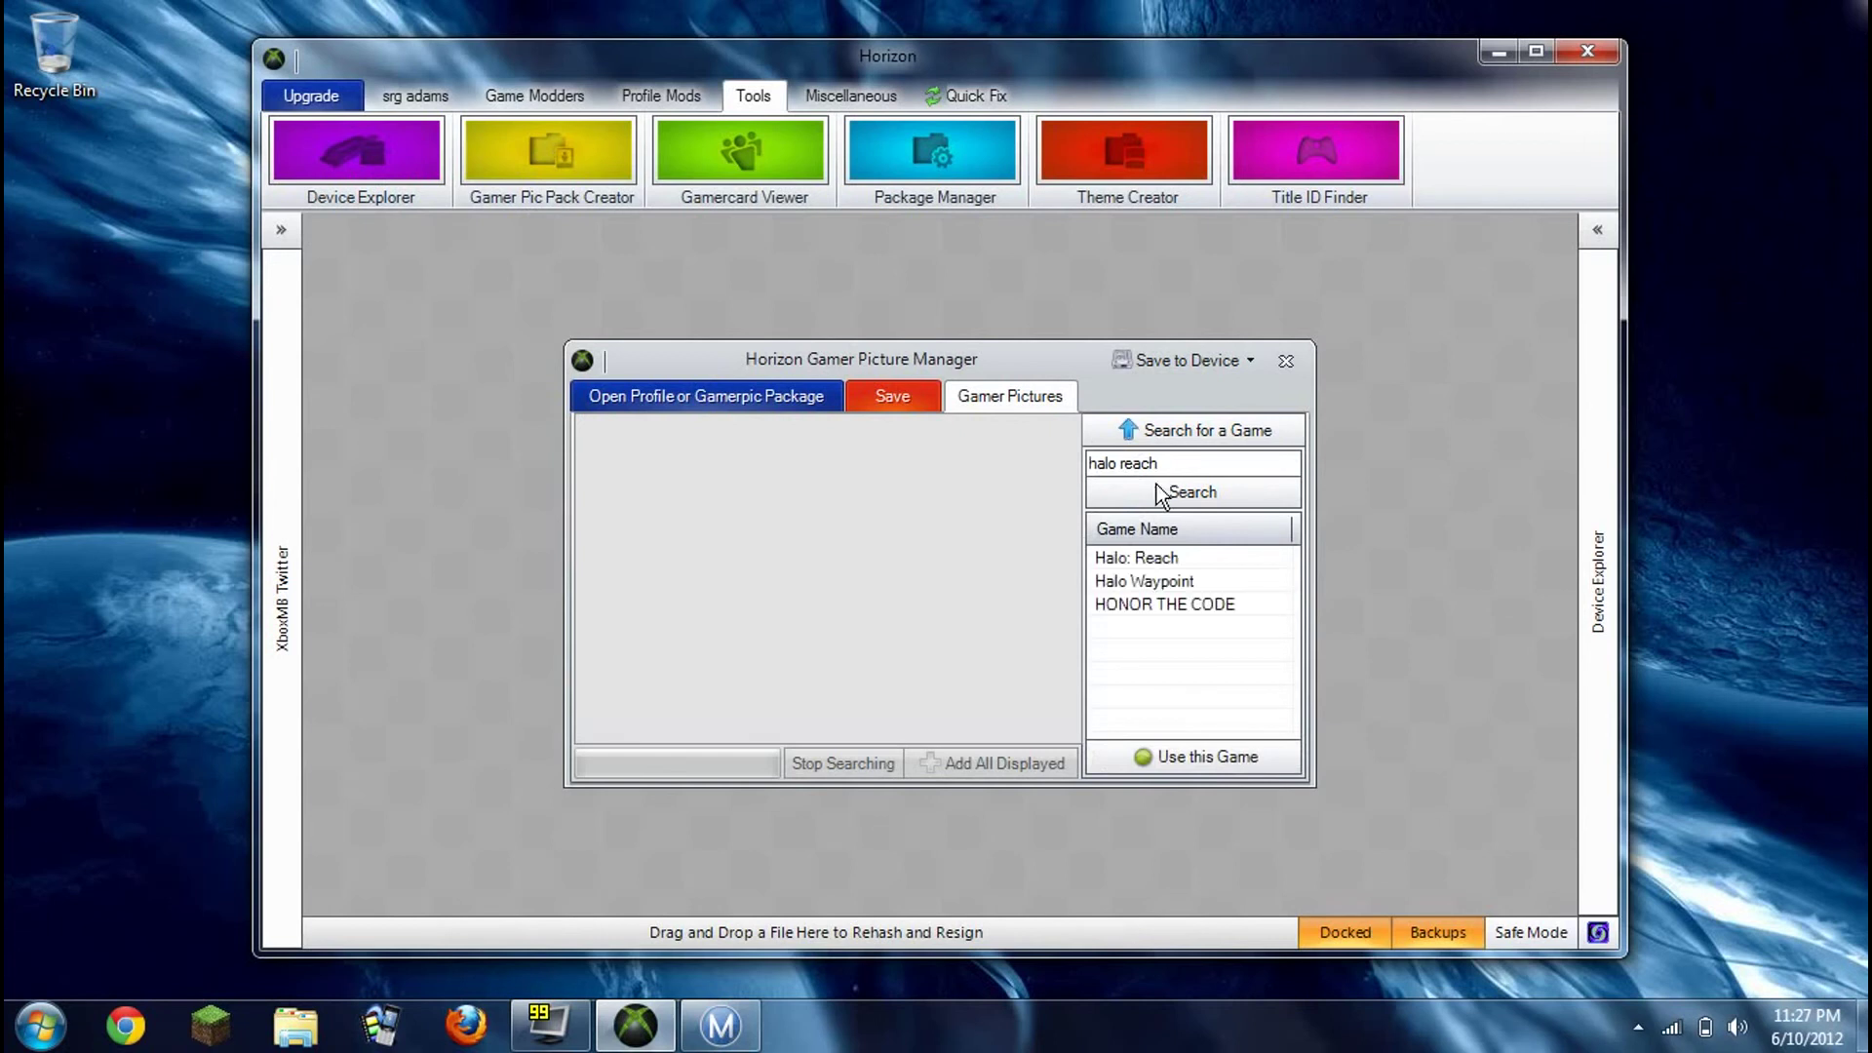
pyautogui.click(1153, 561)
pyautogui.doubleClick(1139, 560)
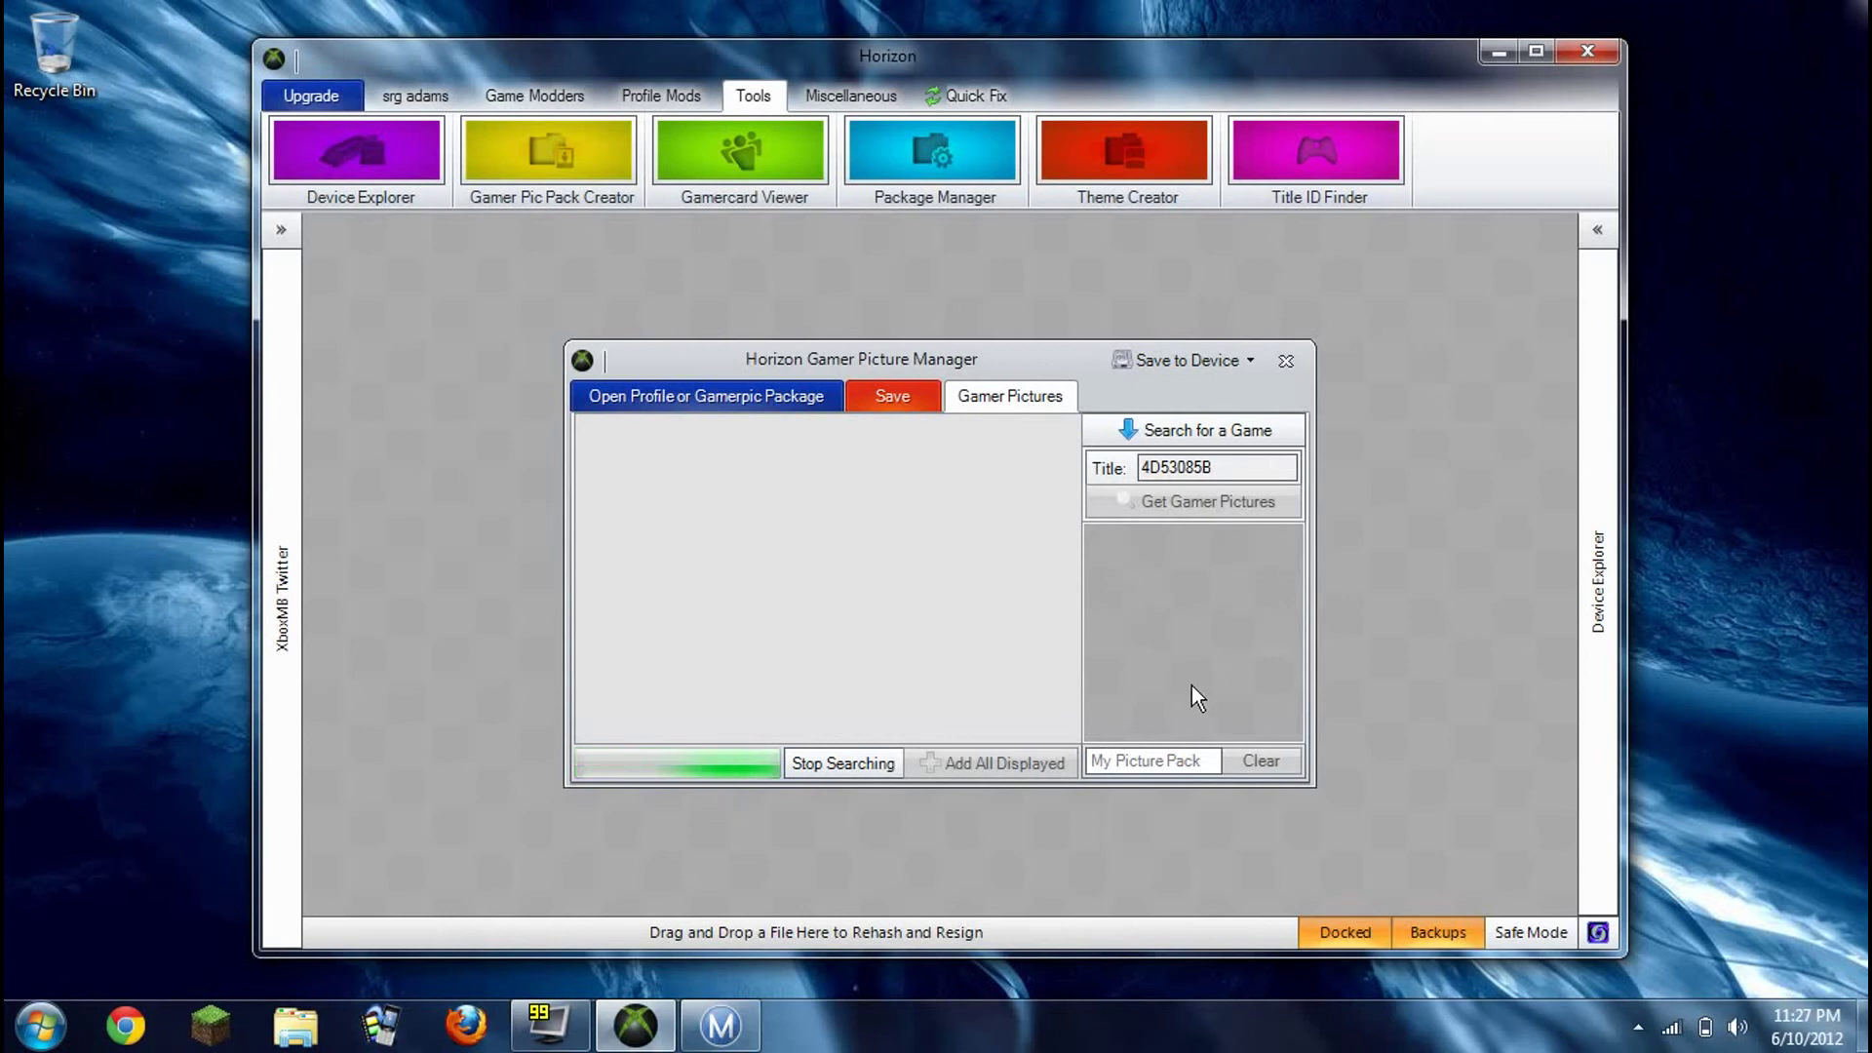
pyautogui.click(1286, 362)
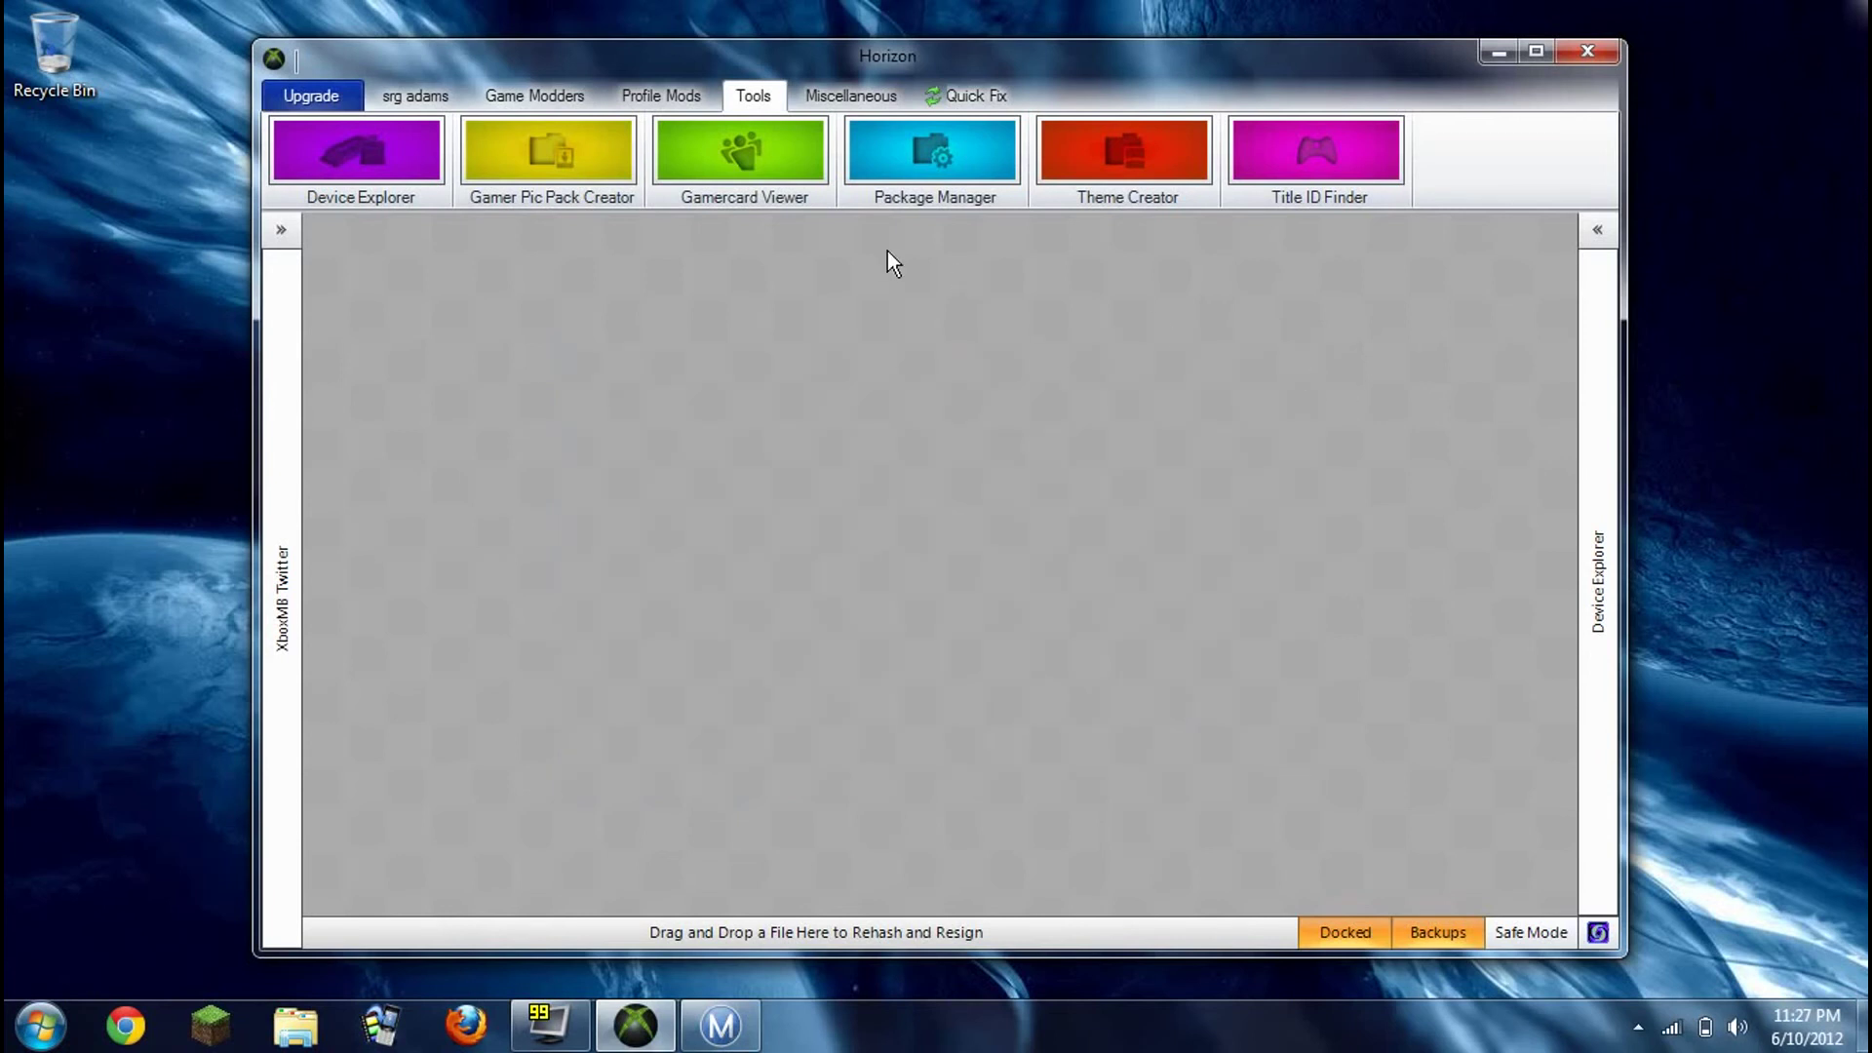
pyautogui.click(718, 148)
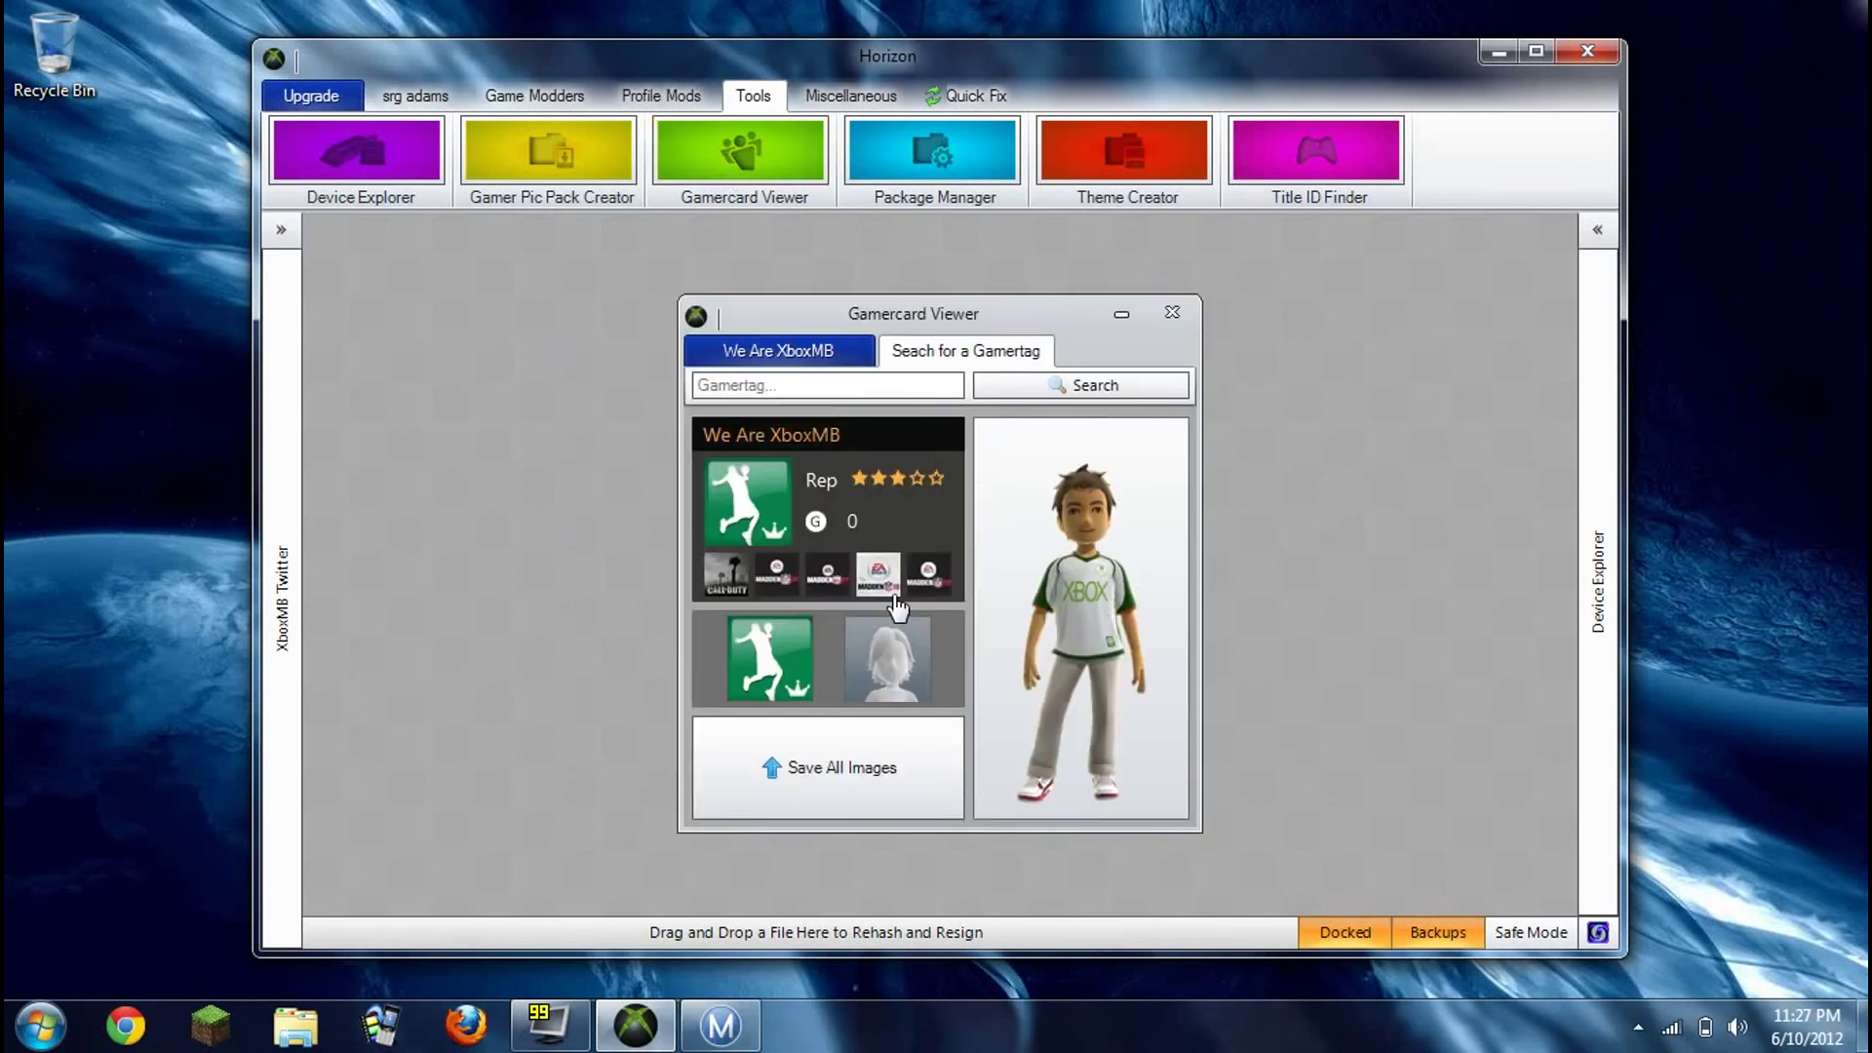
pyautogui.click(844, 386)
pyautogui.write('srg adams 2468')
pyautogui.press('Return')
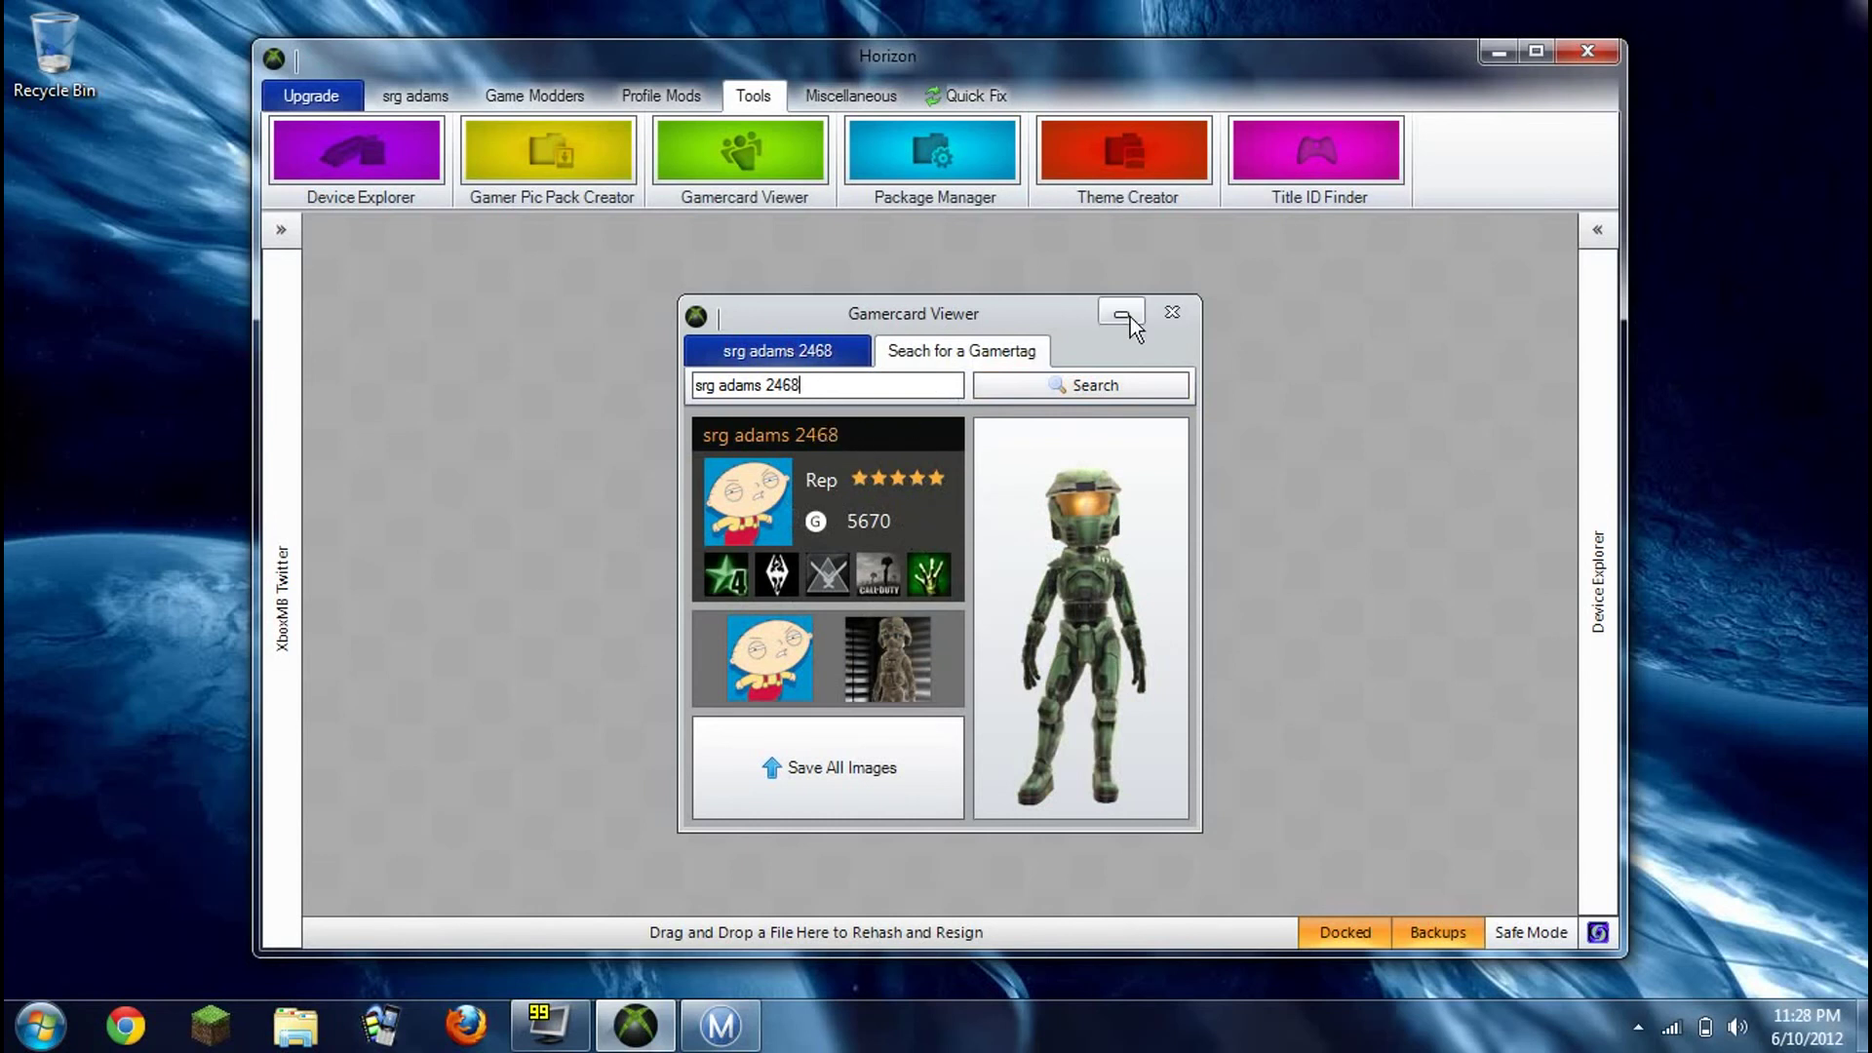
pyautogui.click(1169, 313)
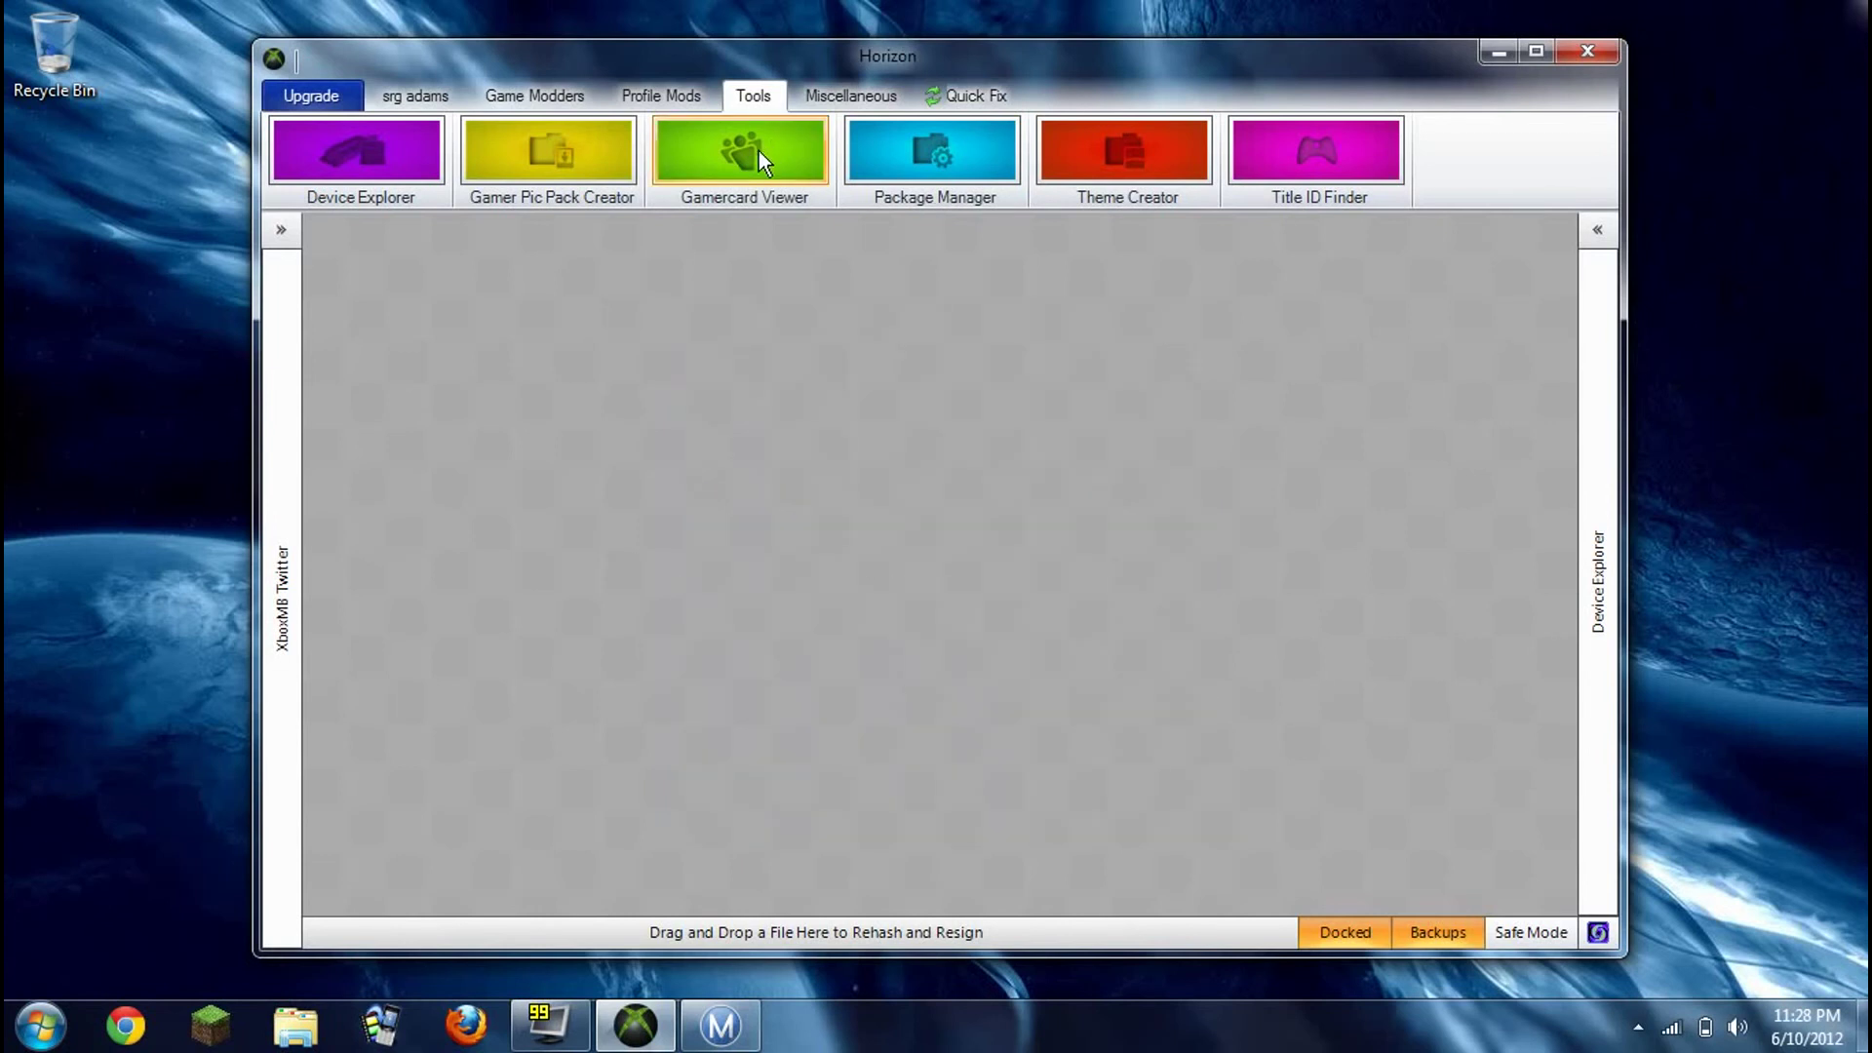
pyautogui.click(936, 148)
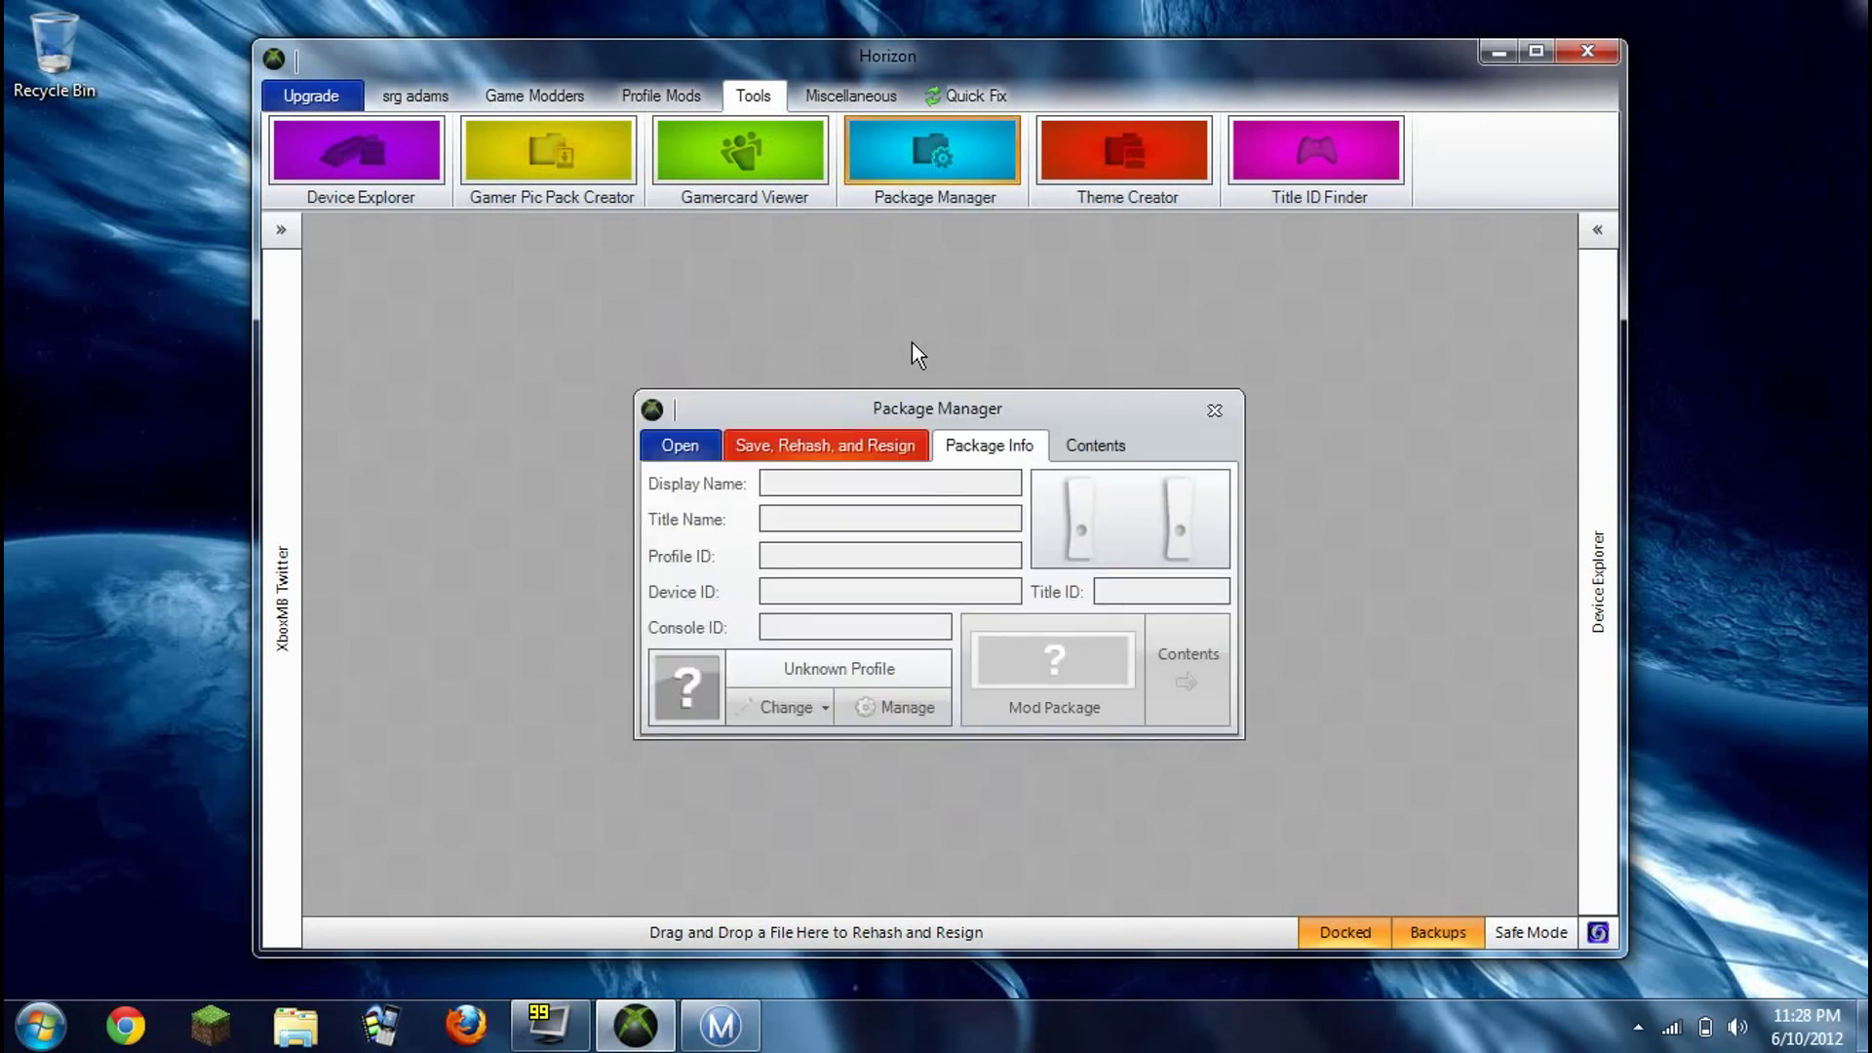
# Close the Package Manager, then open and close the Theme Creator
pyautogui.click(1220, 404)
pyautogui.click(1098, 154)
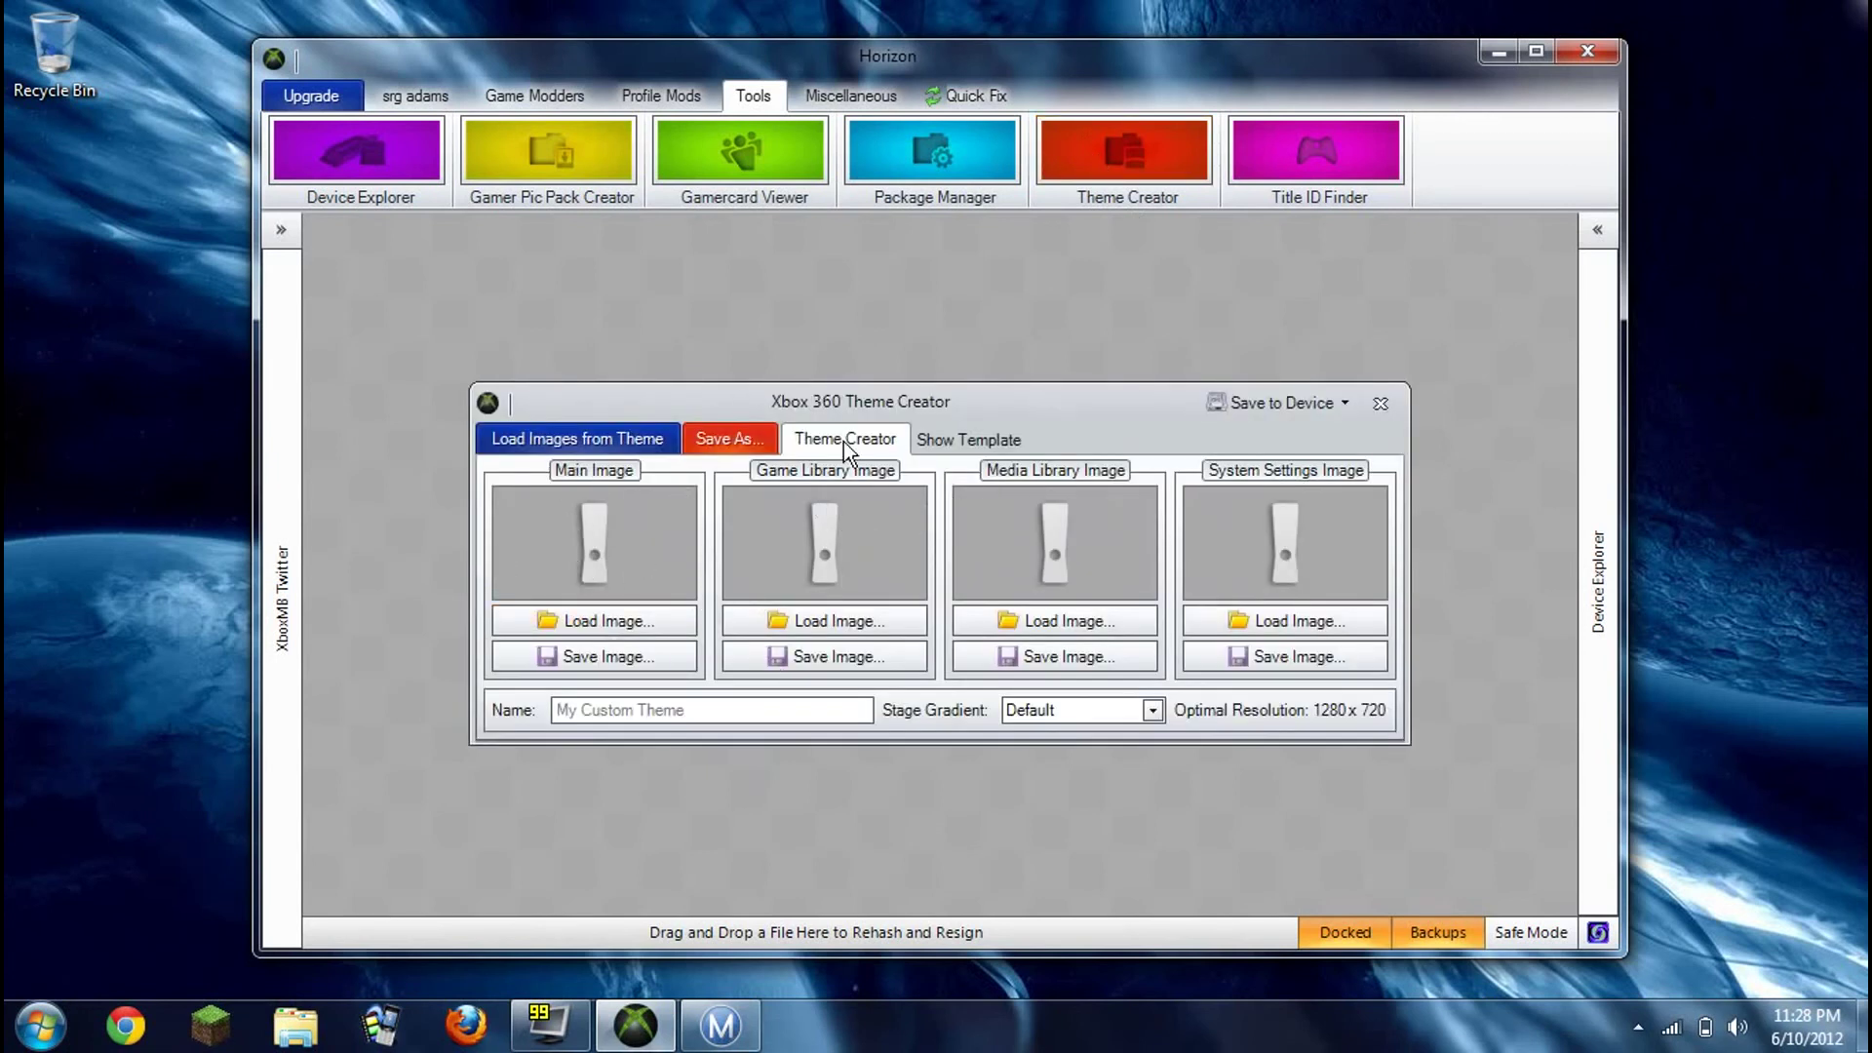
pyautogui.click(1400, 400)
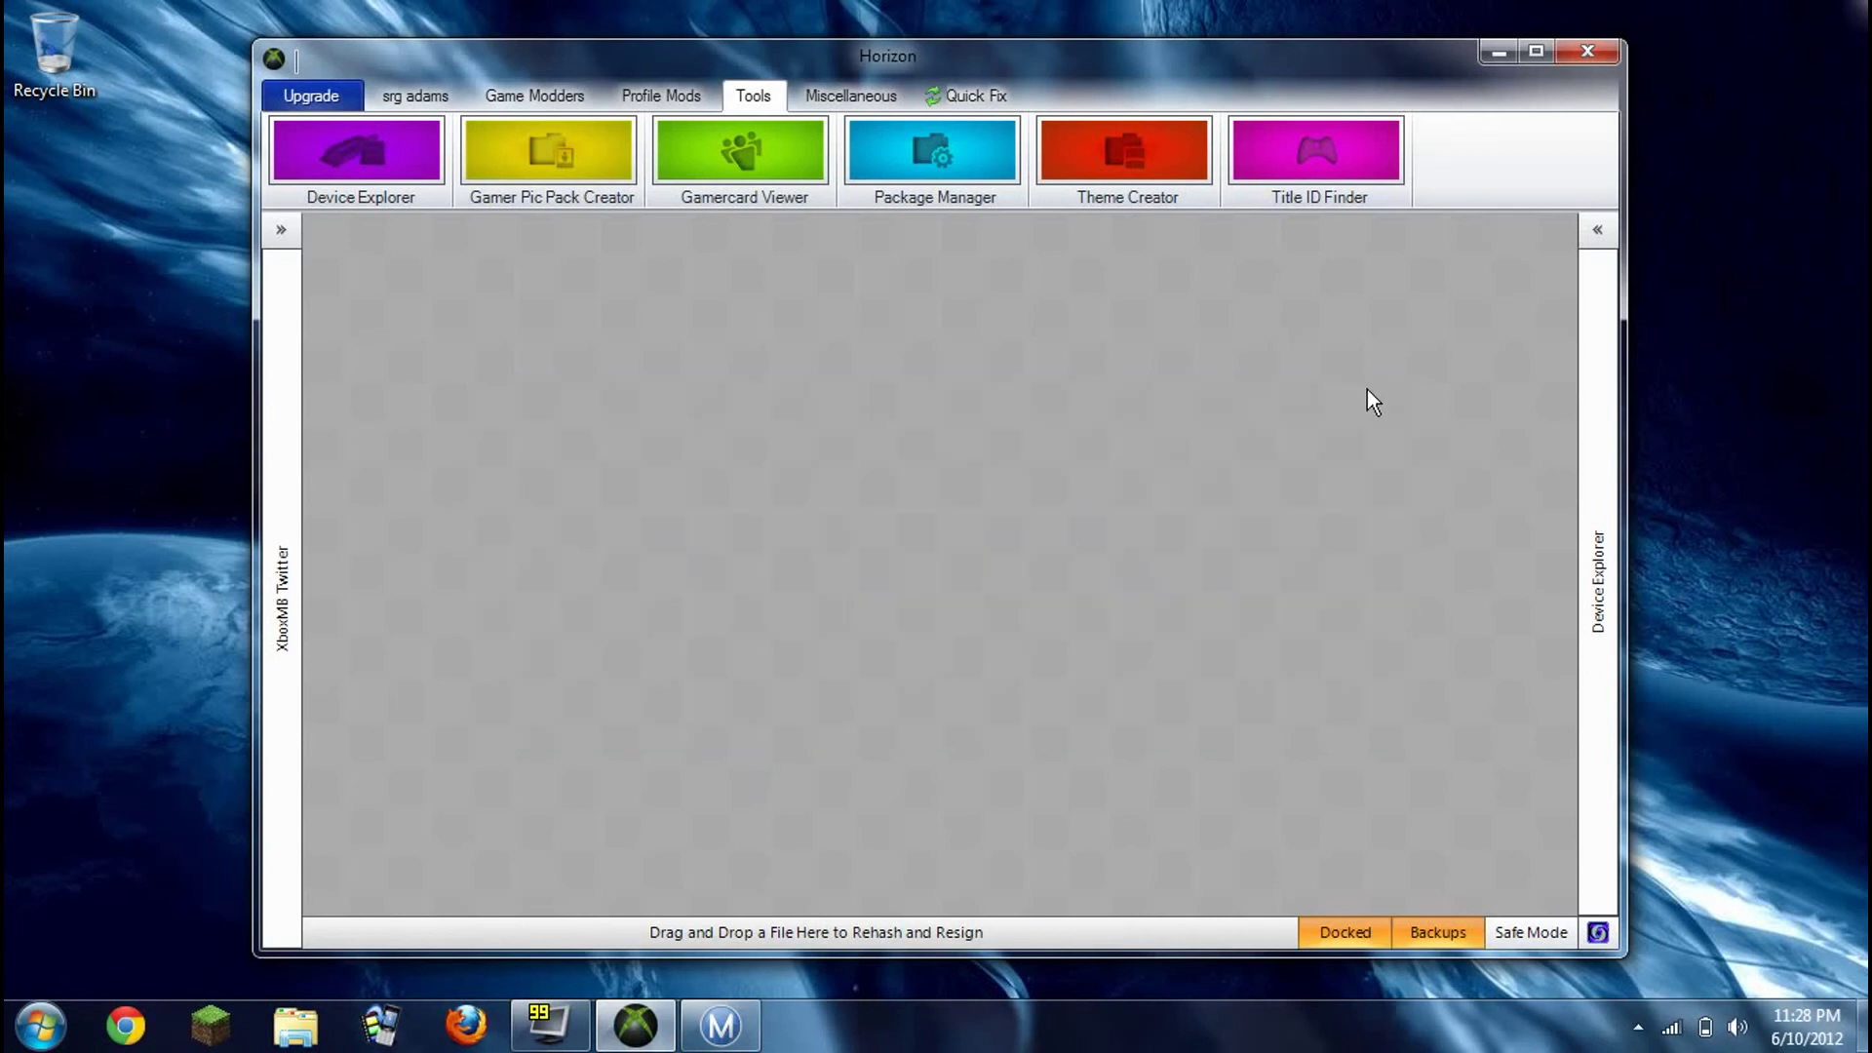
# Enter 'call of duty' as the game search in the Title ID Finder
pyautogui.click(1306, 159)
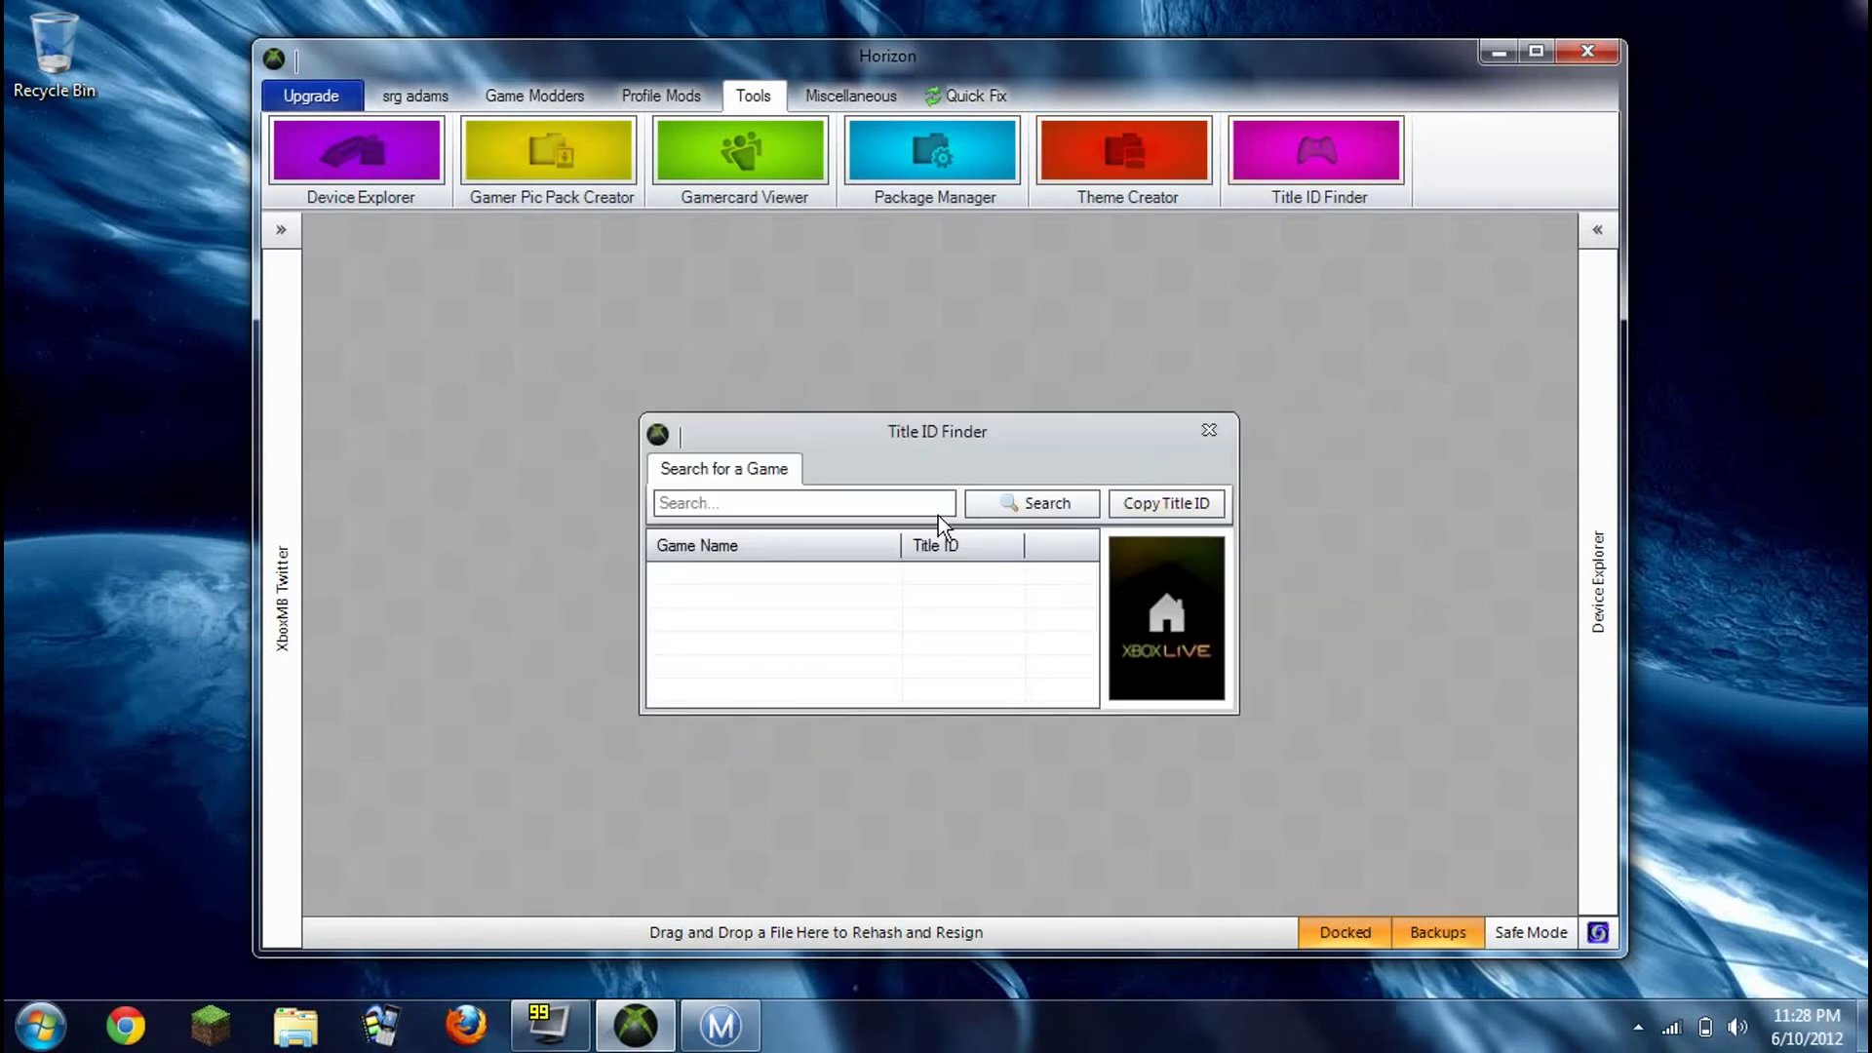
pyautogui.click(658, 504)
pyautogui.write('call of duty 4')
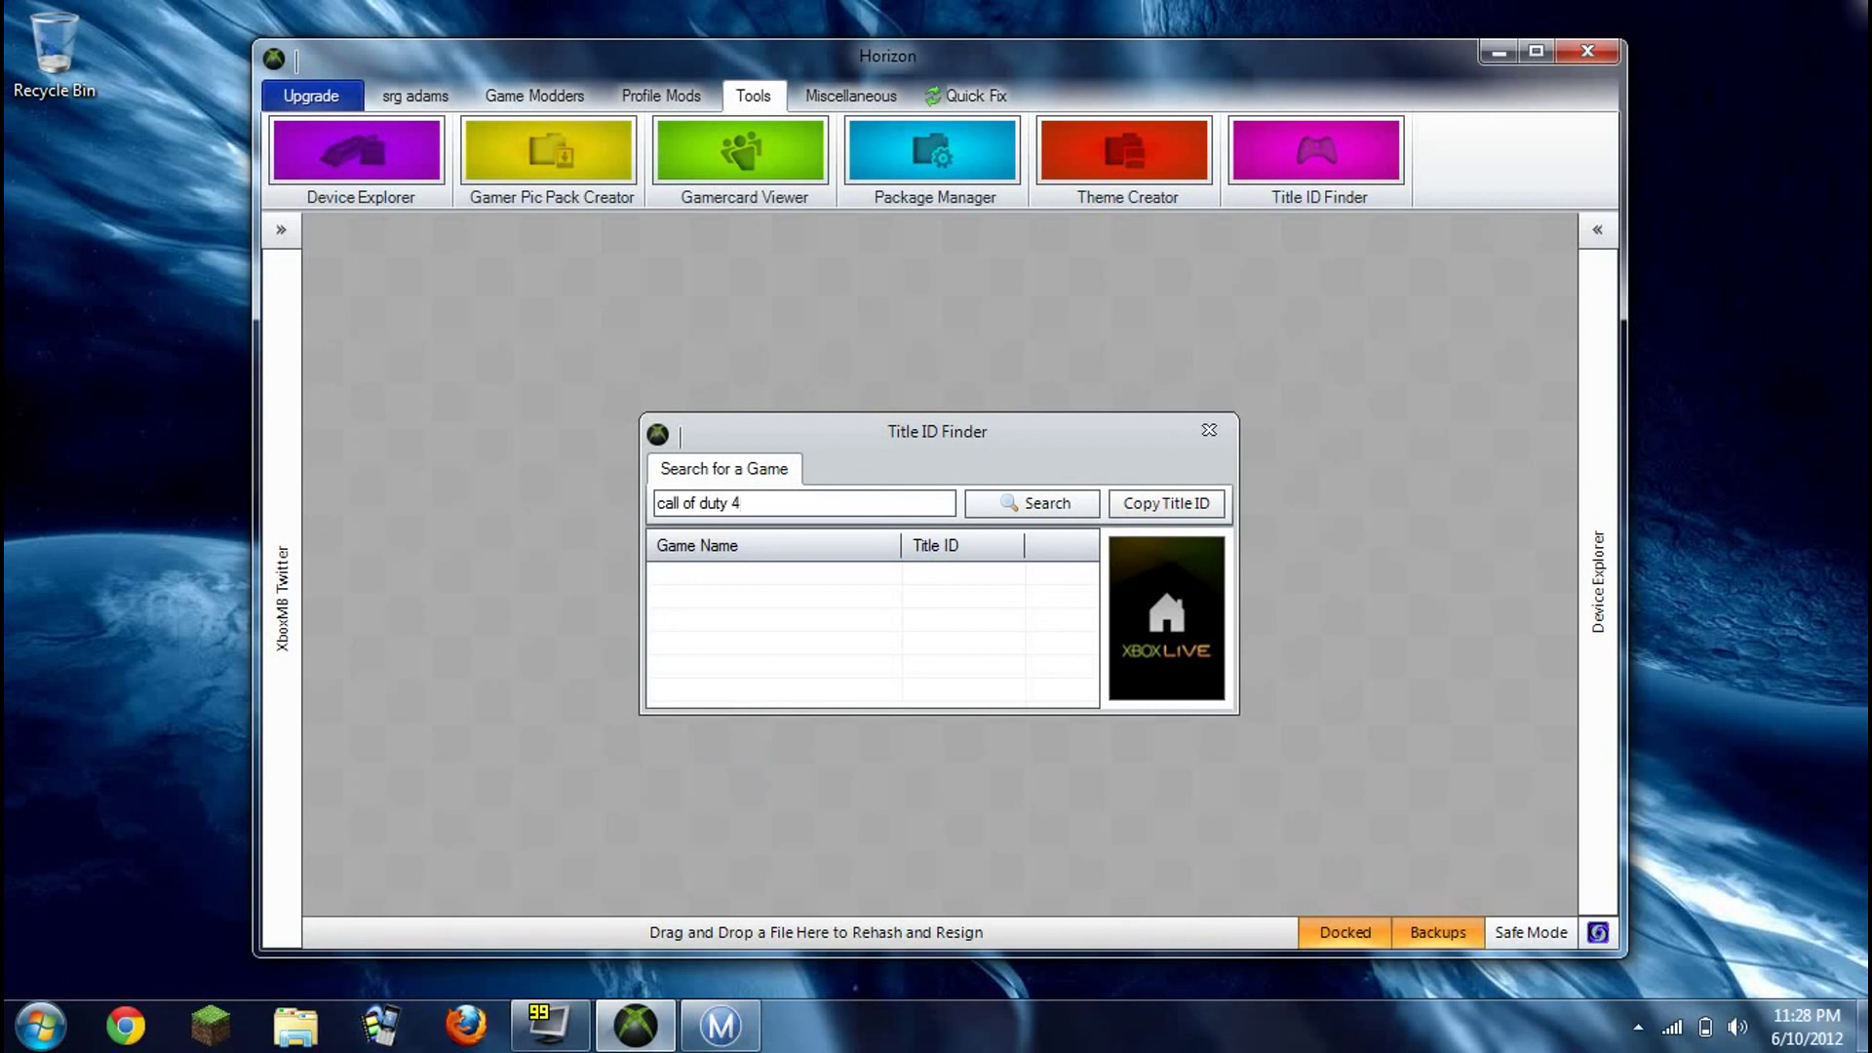